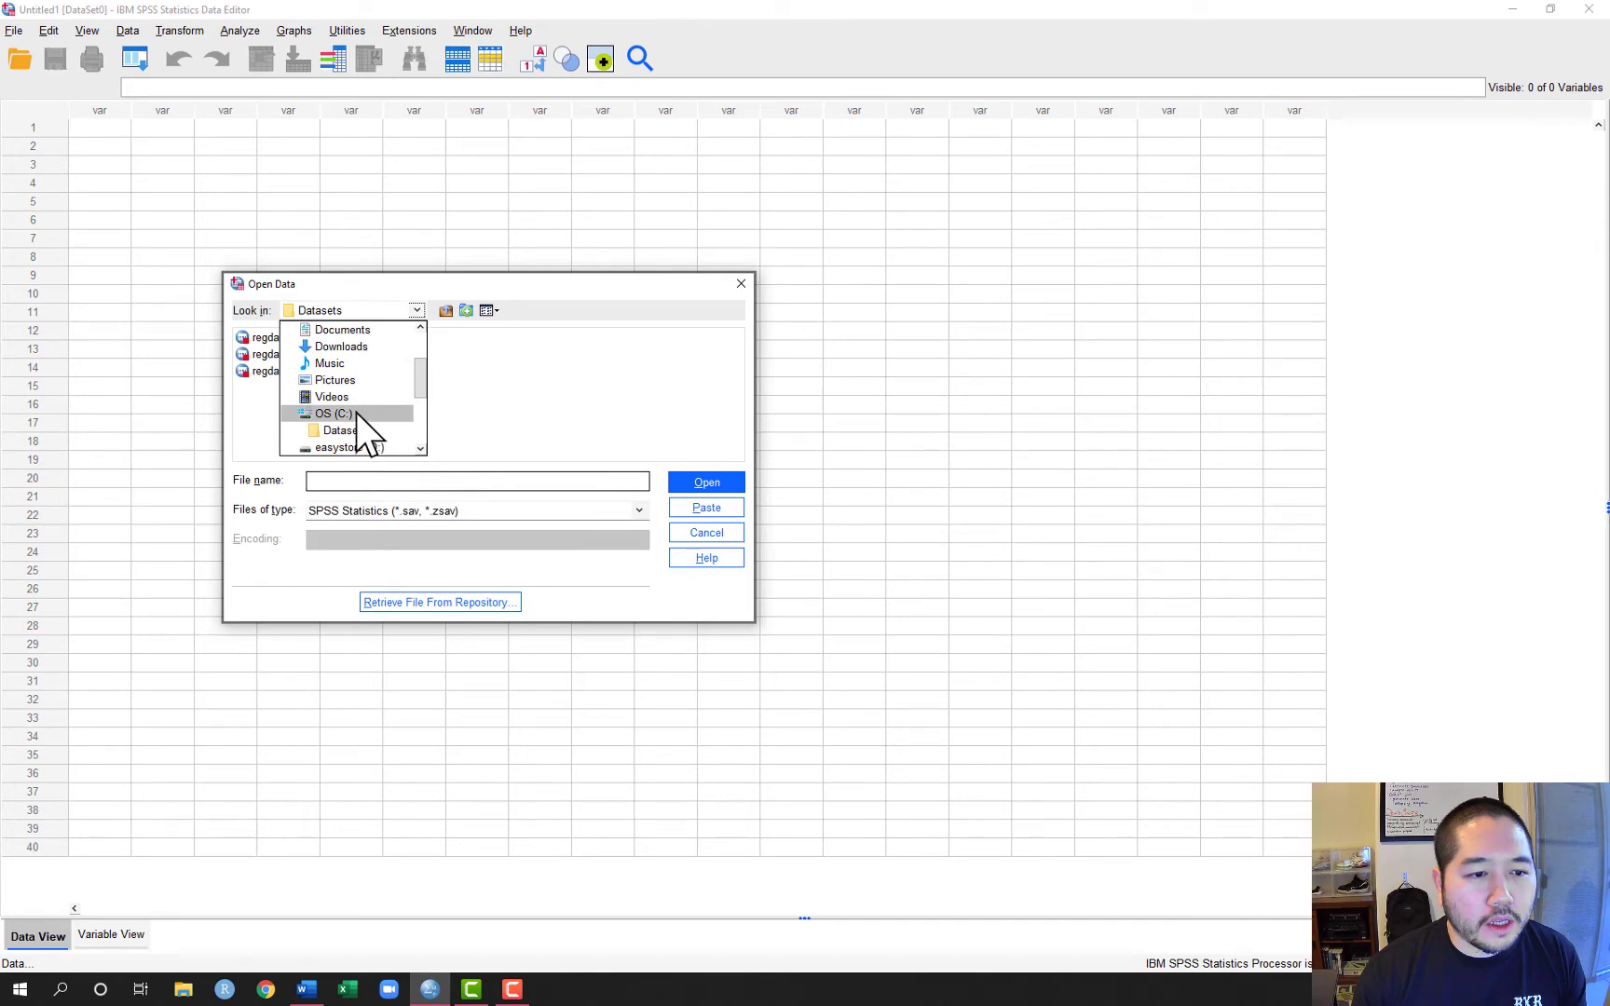
# - Open the data file regdata3.sav from the Datasets folder on the OS (C:) drive
pyautogui.click(356, 413)
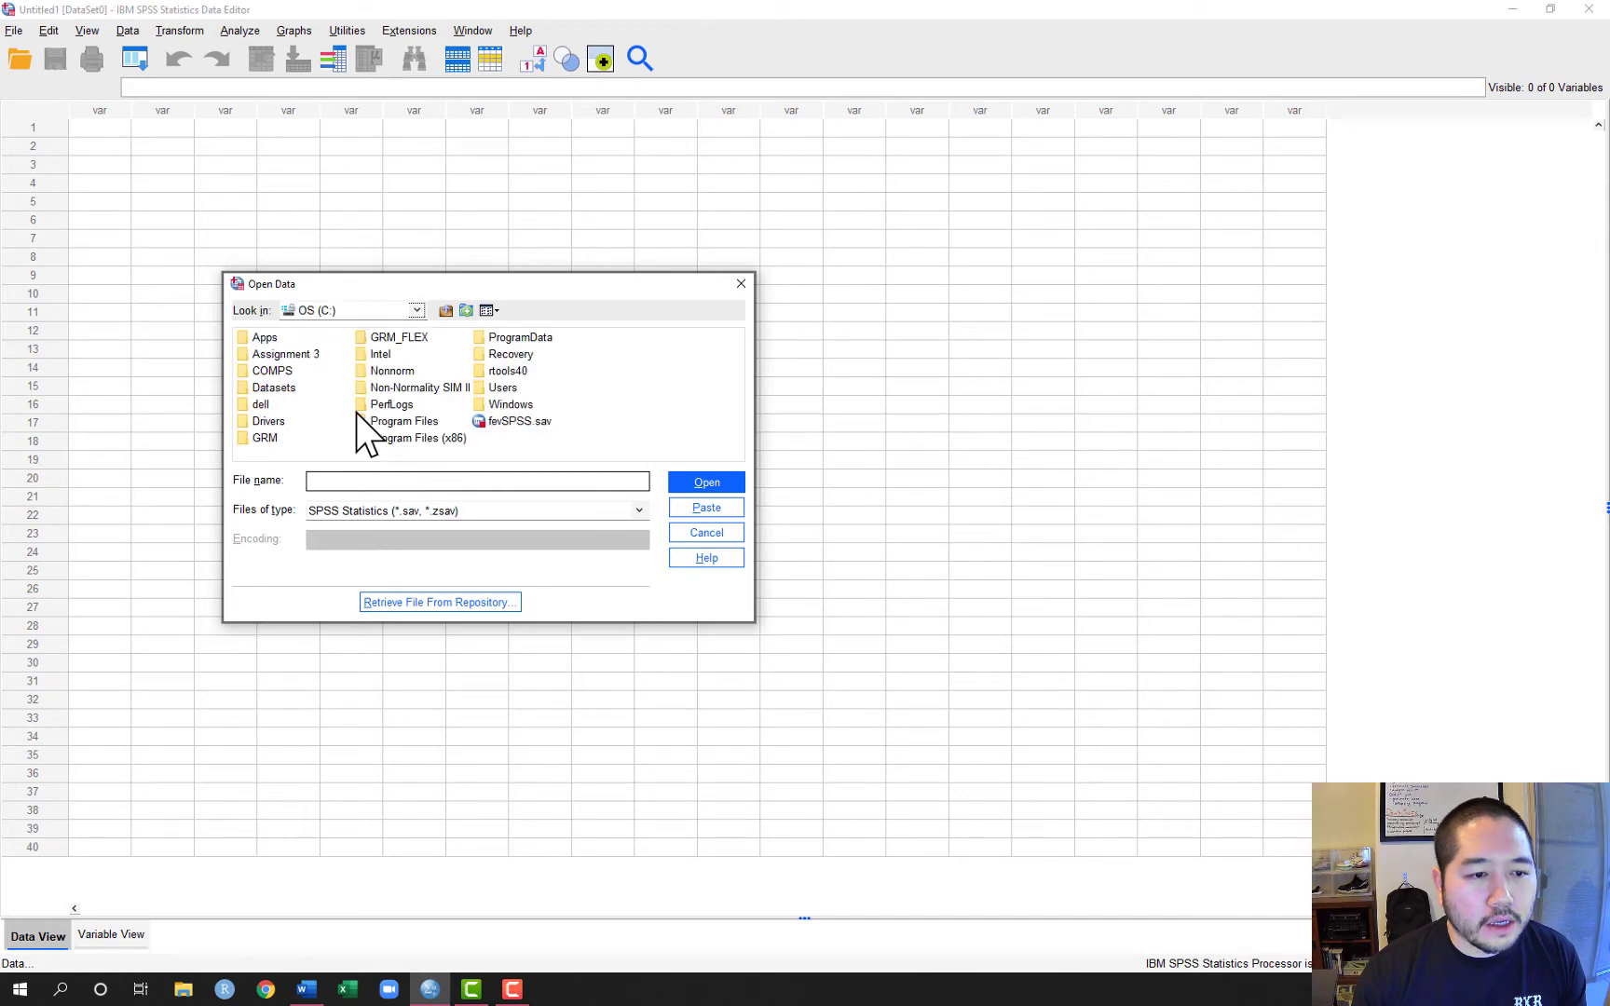
pyautogui.doubleClick(280, 388)
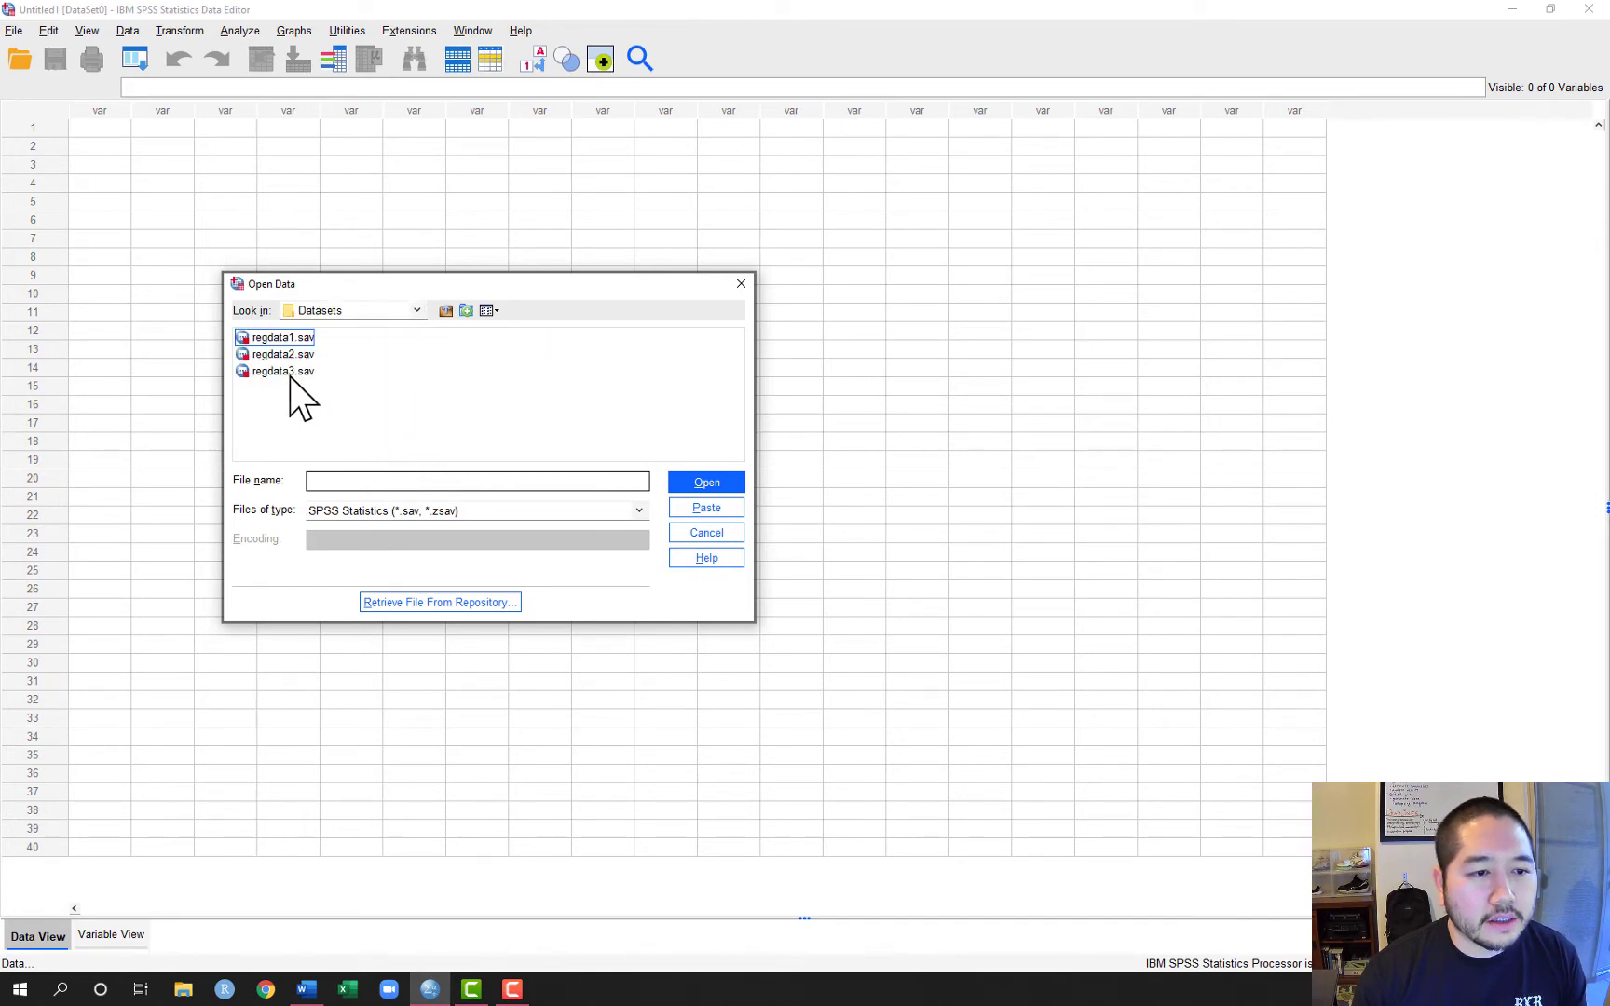
pyautogui.click(286, 373)
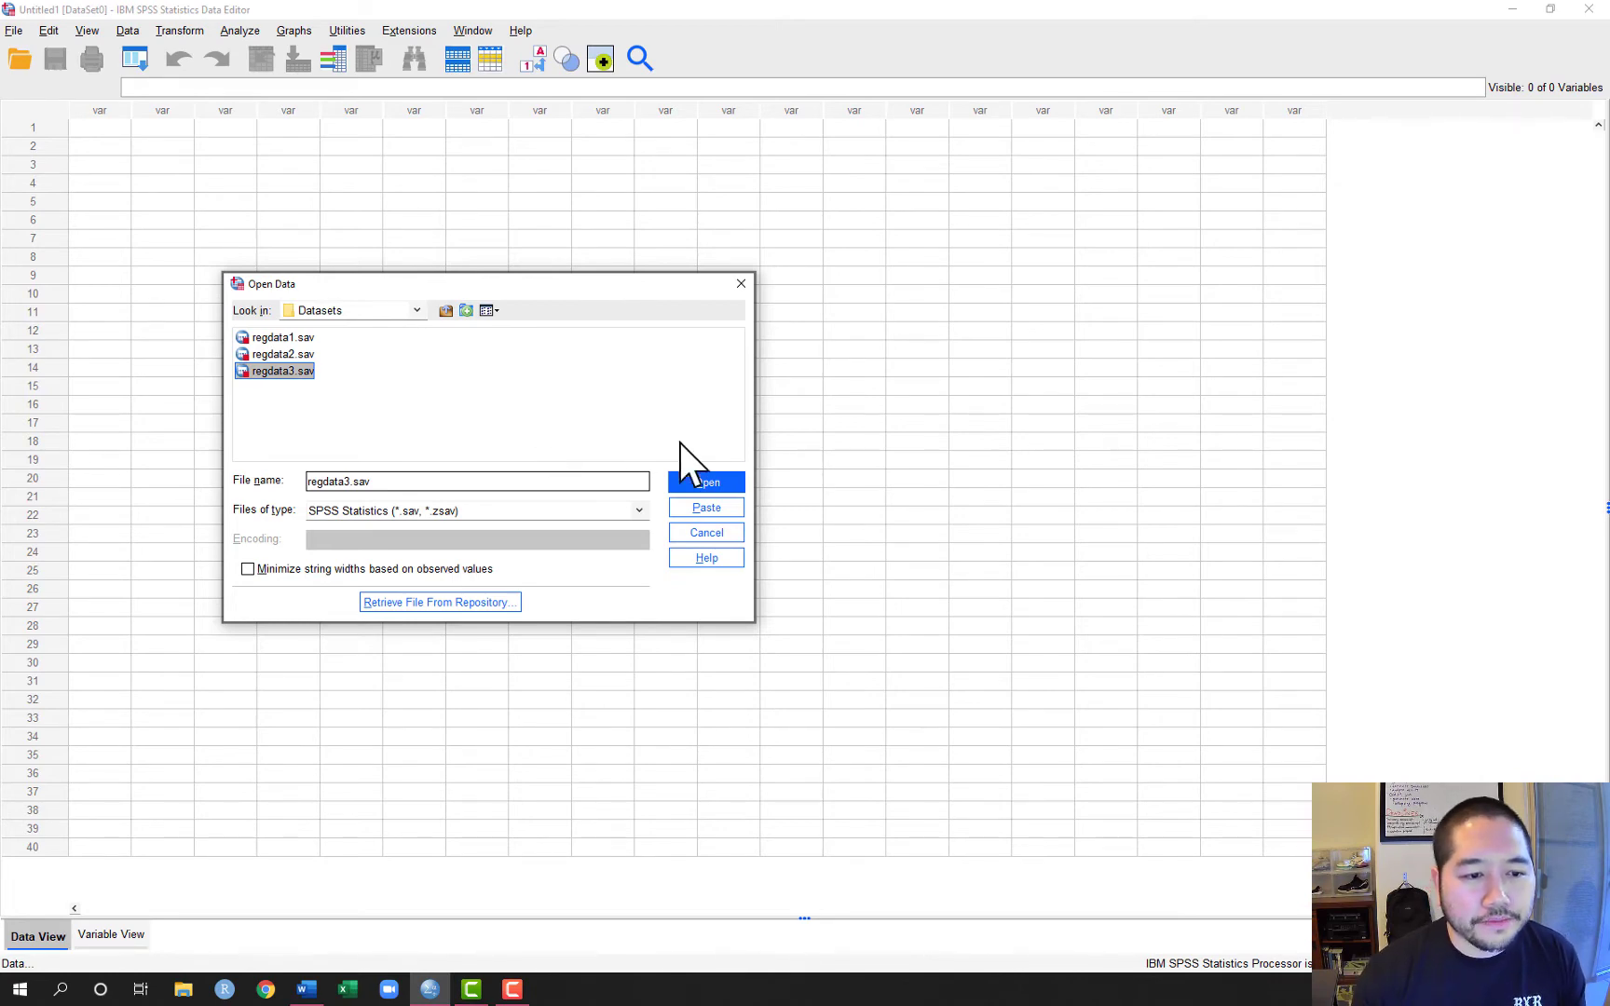
pyautogui.click(715, 489)
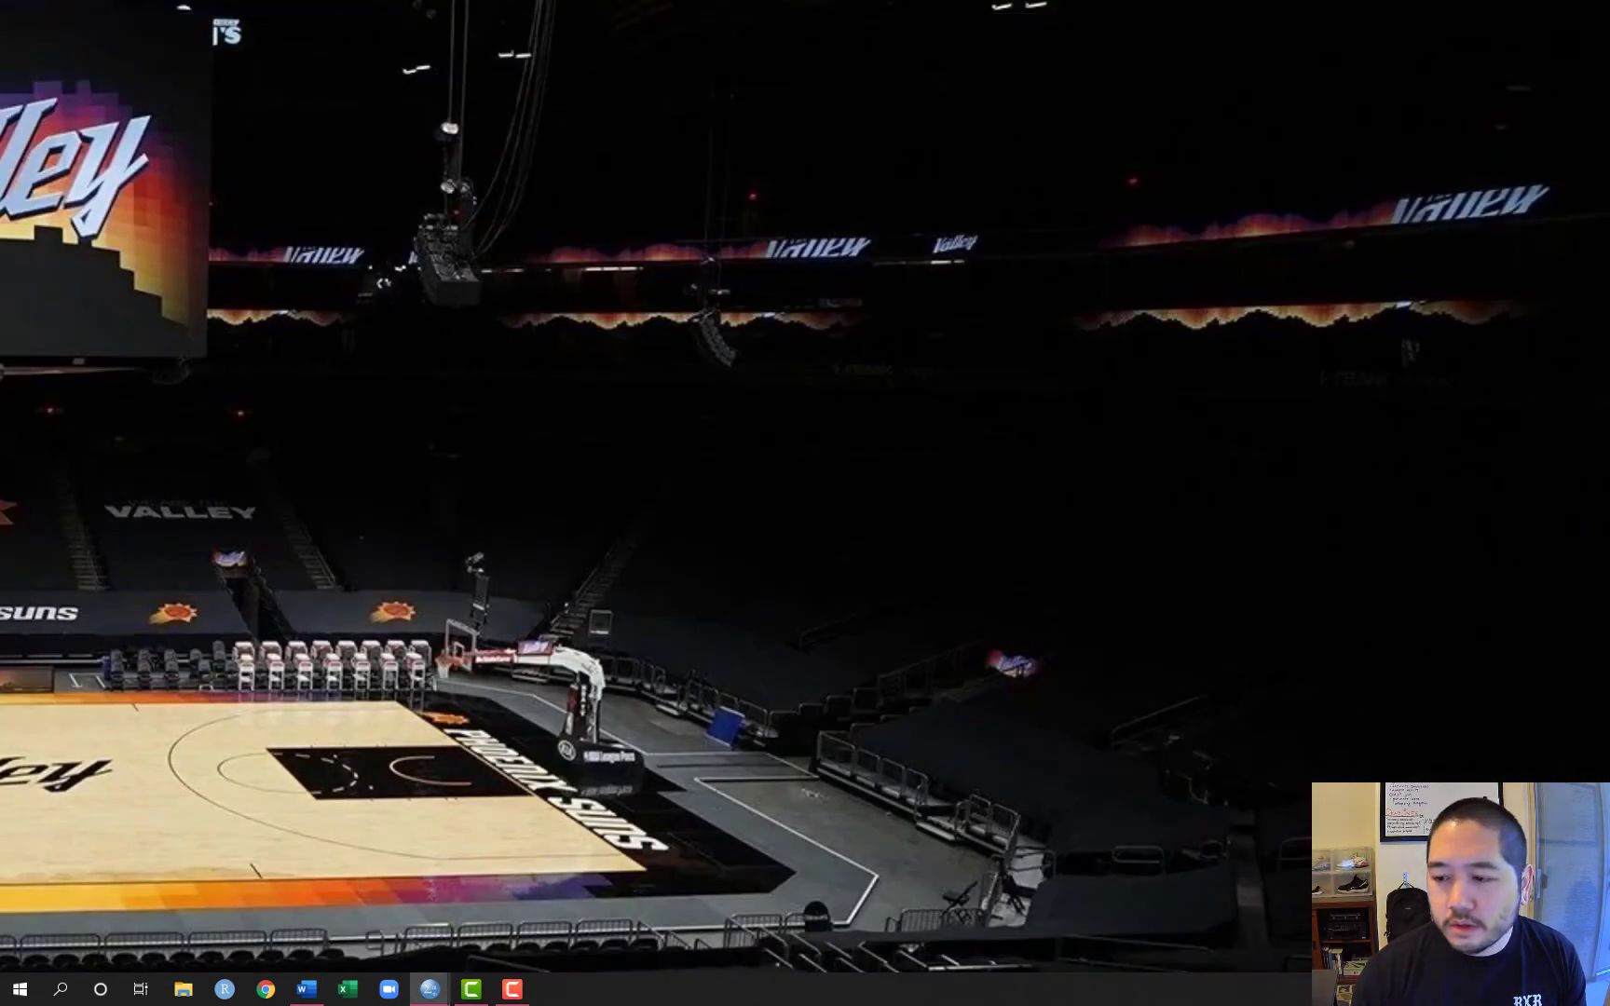
# - Bring the regdata3.sav data window fully into view, maximize it and the output viewer, and minimize the output viewer
pyautogui.click(430, 989)
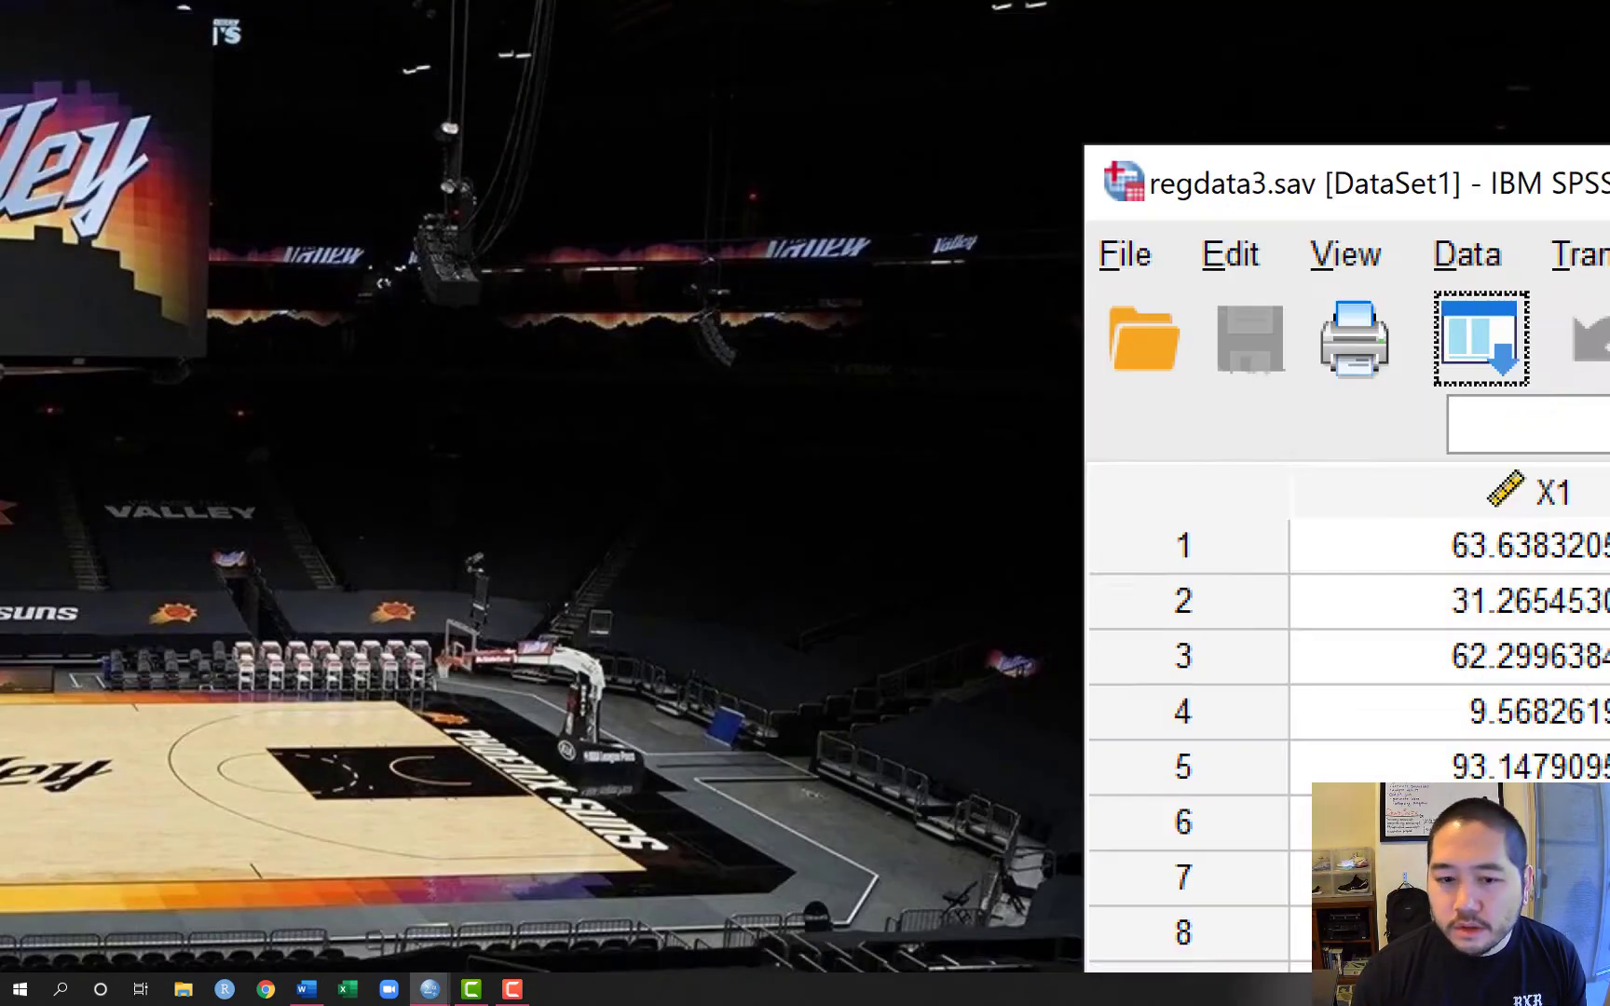
pyautogui.moveTo(1429, 160); pyautogui.dragTo(640, 169)
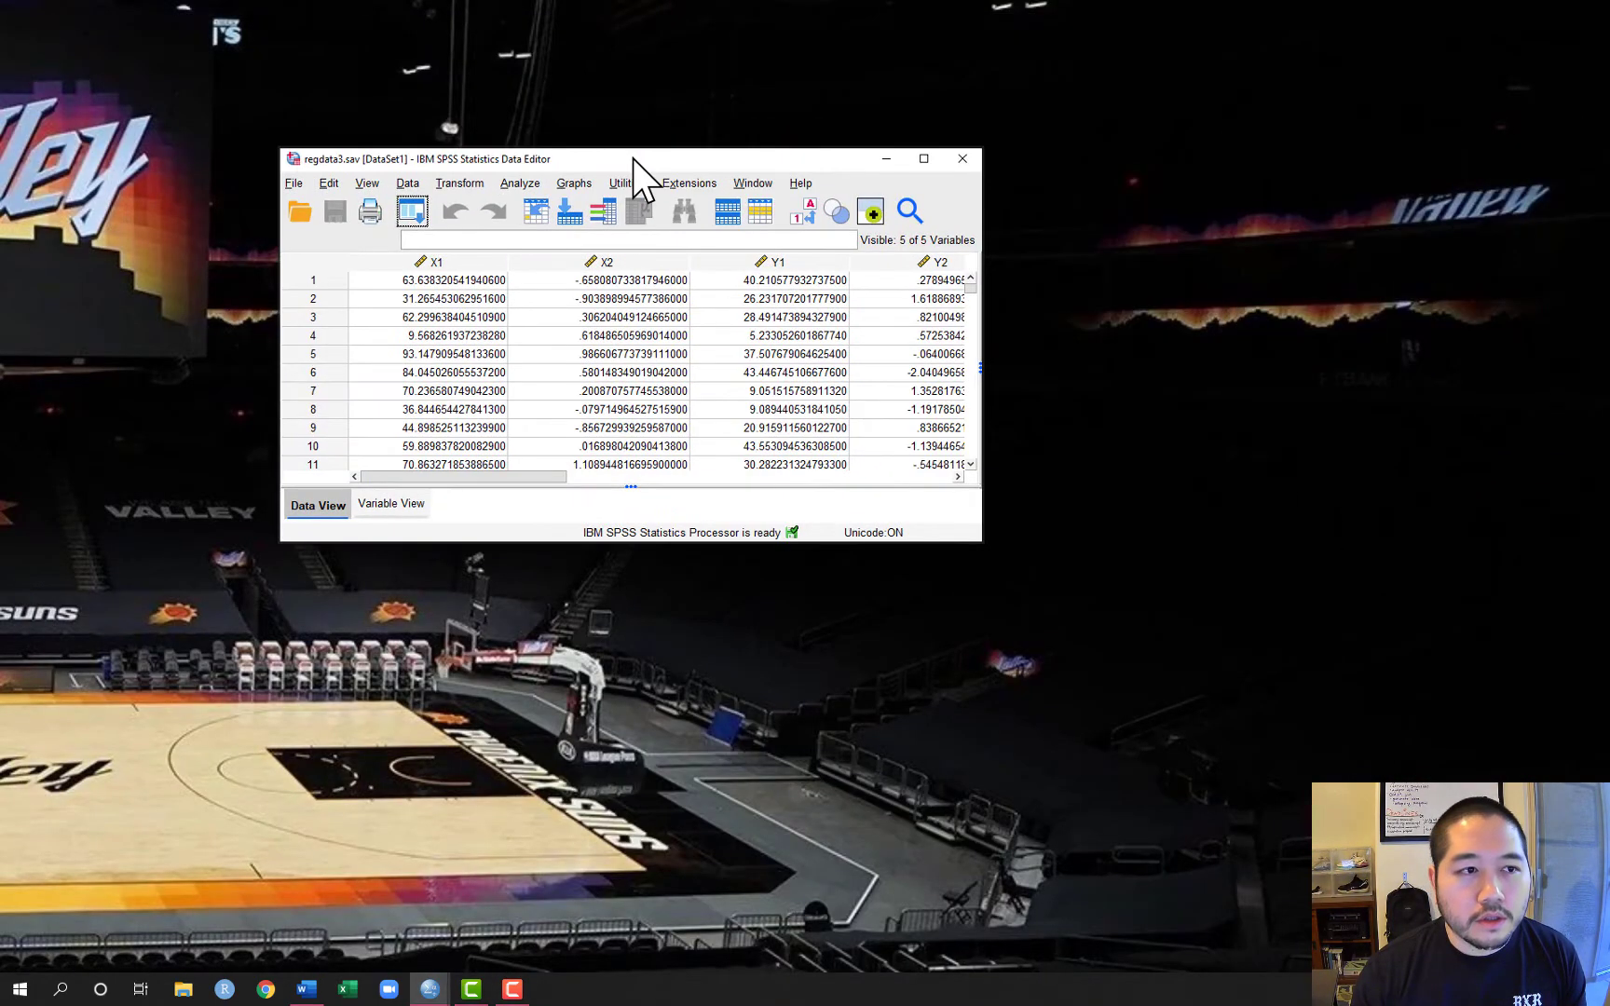
pyautogui.click(923, 159)
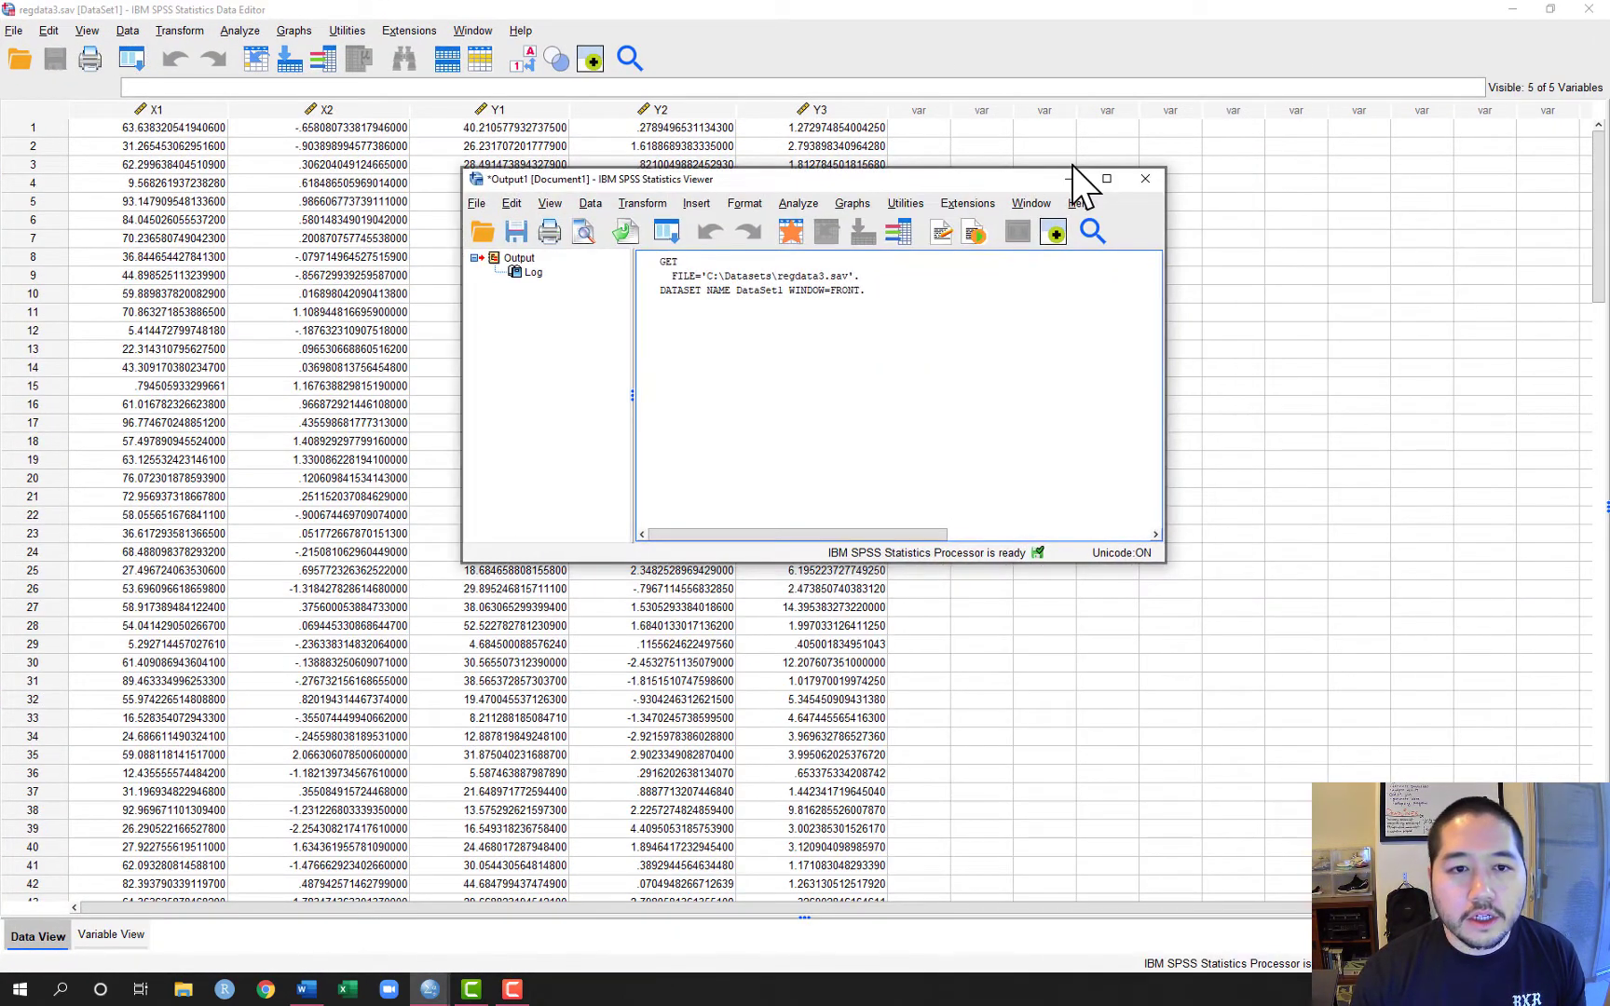
pyautogui.click(1106, 179)
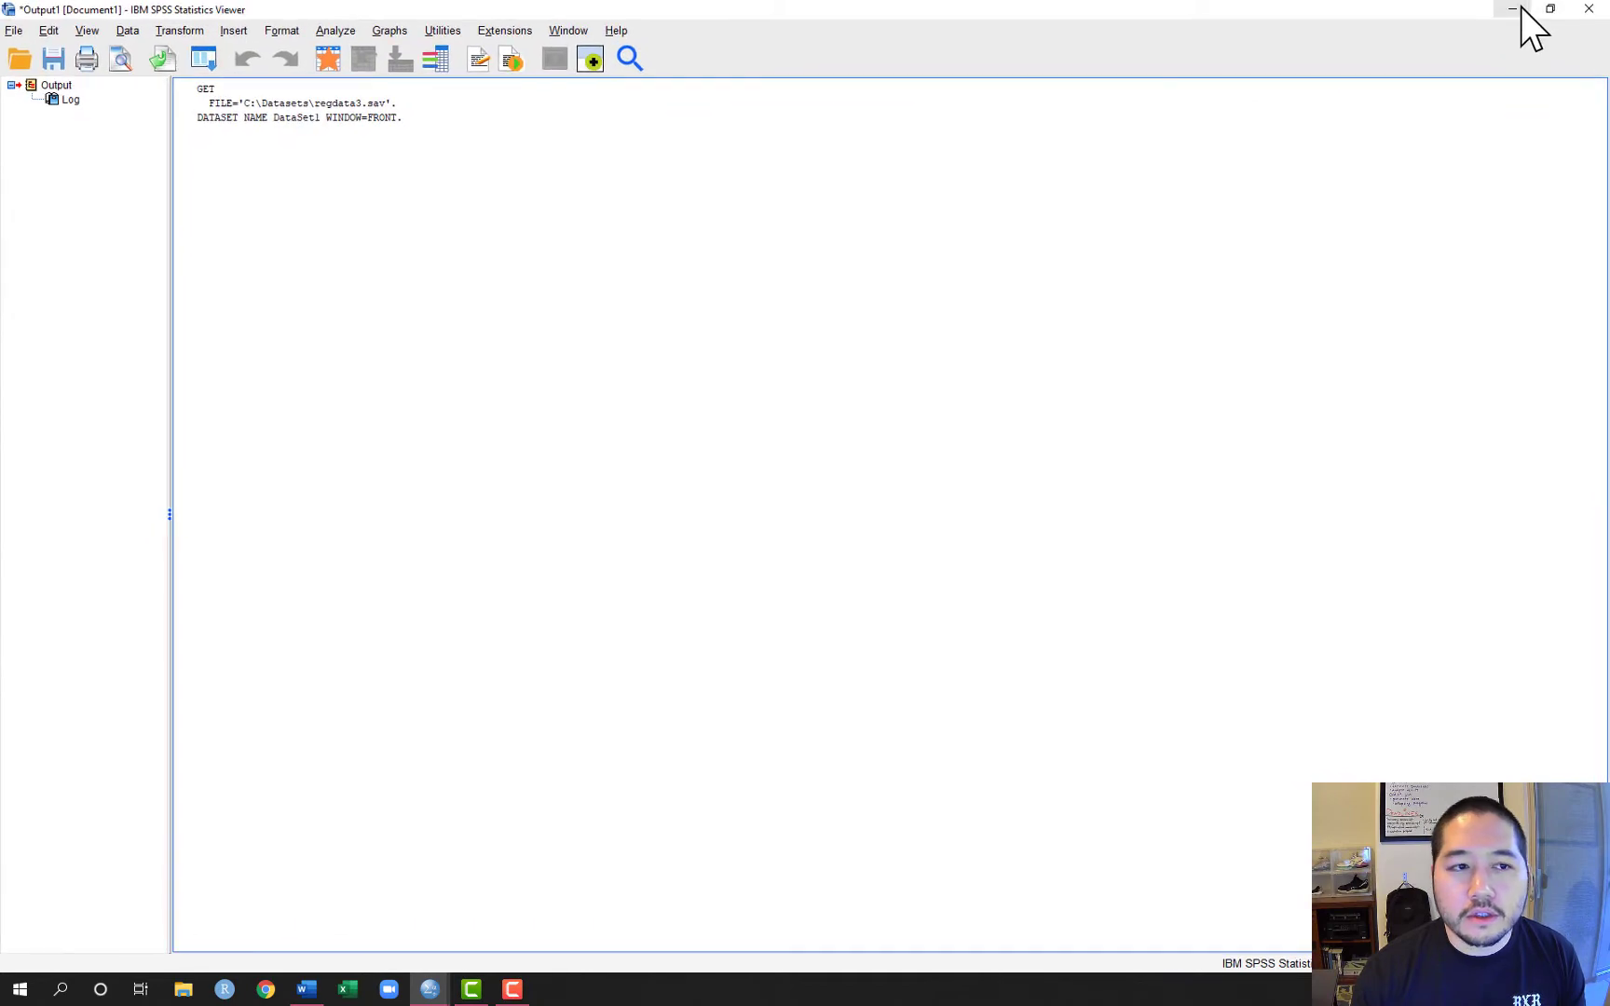
pyautogui.click(1520, 11)
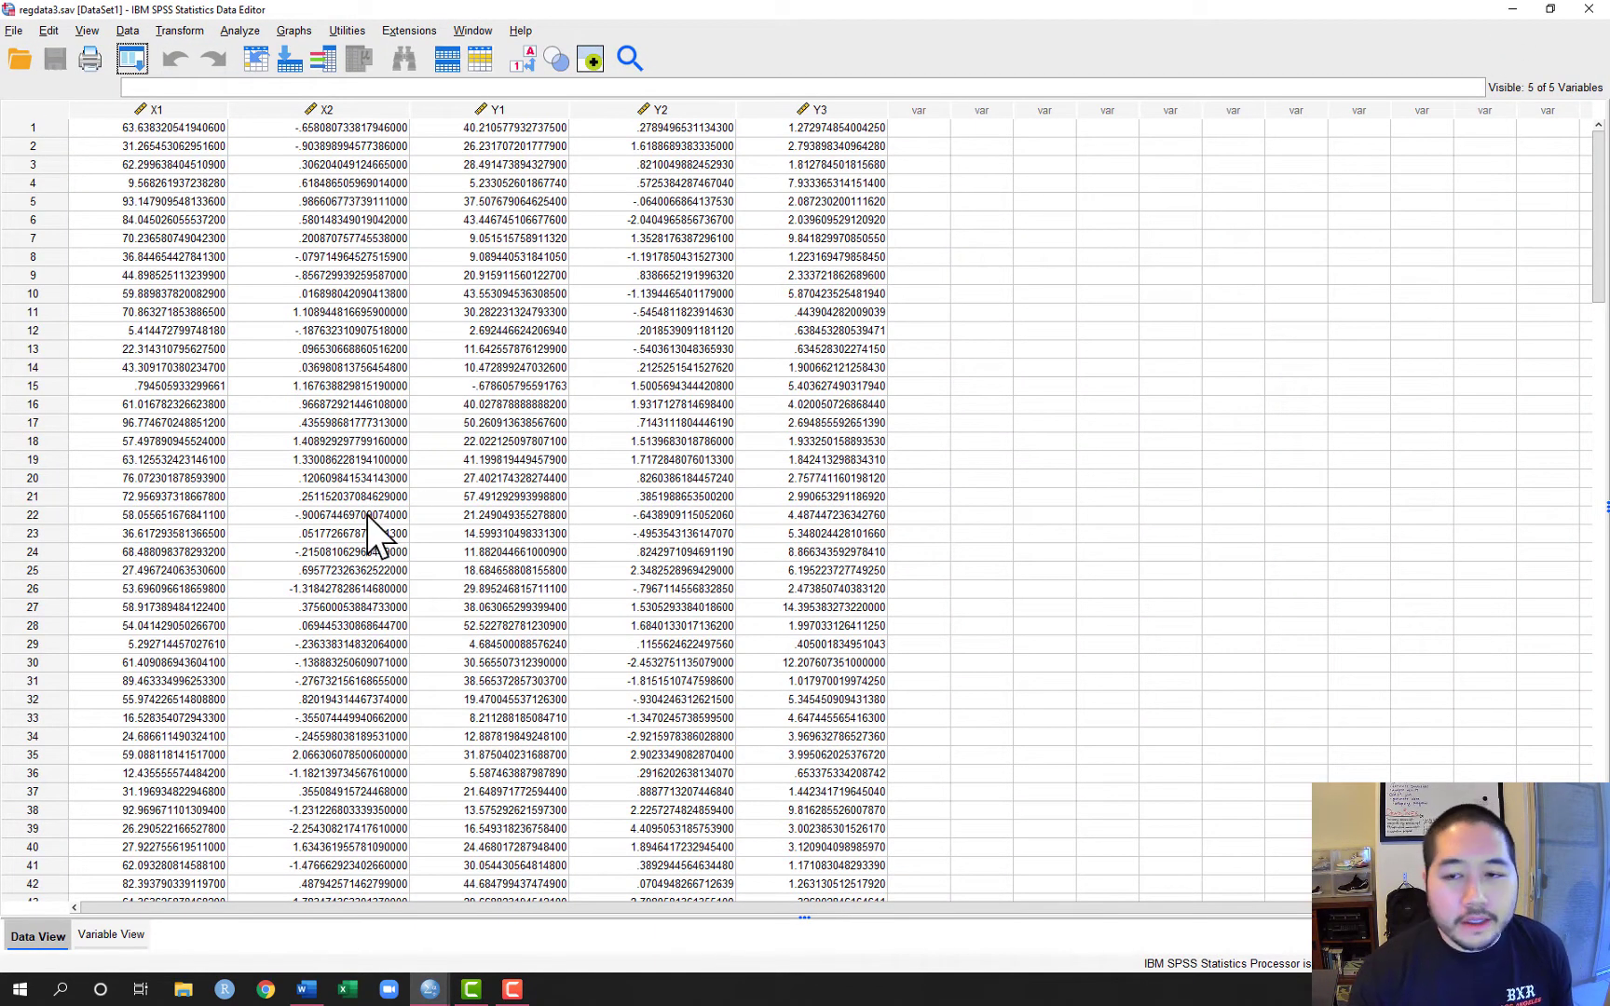
# - Look through the dataset's rows down to the last case and return to the first row
pyautogui.scroll(-6, 345, 549)
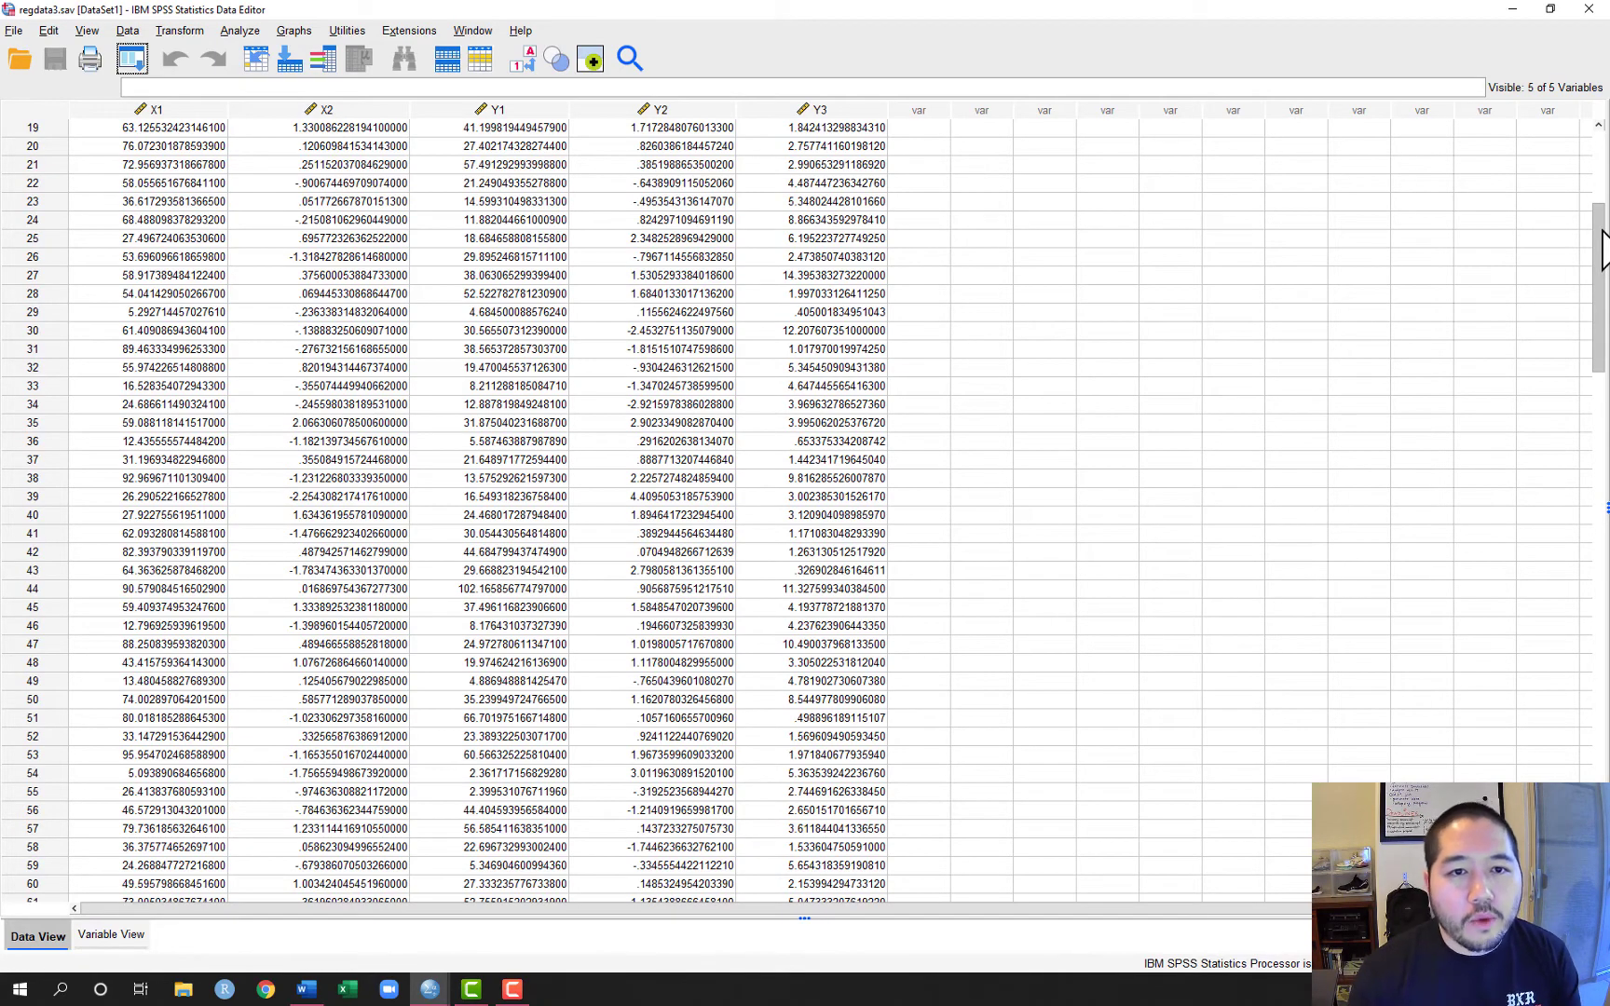
pyautogui.moveTo(1601, 247); pyautogui.dragTo(1600, 766)
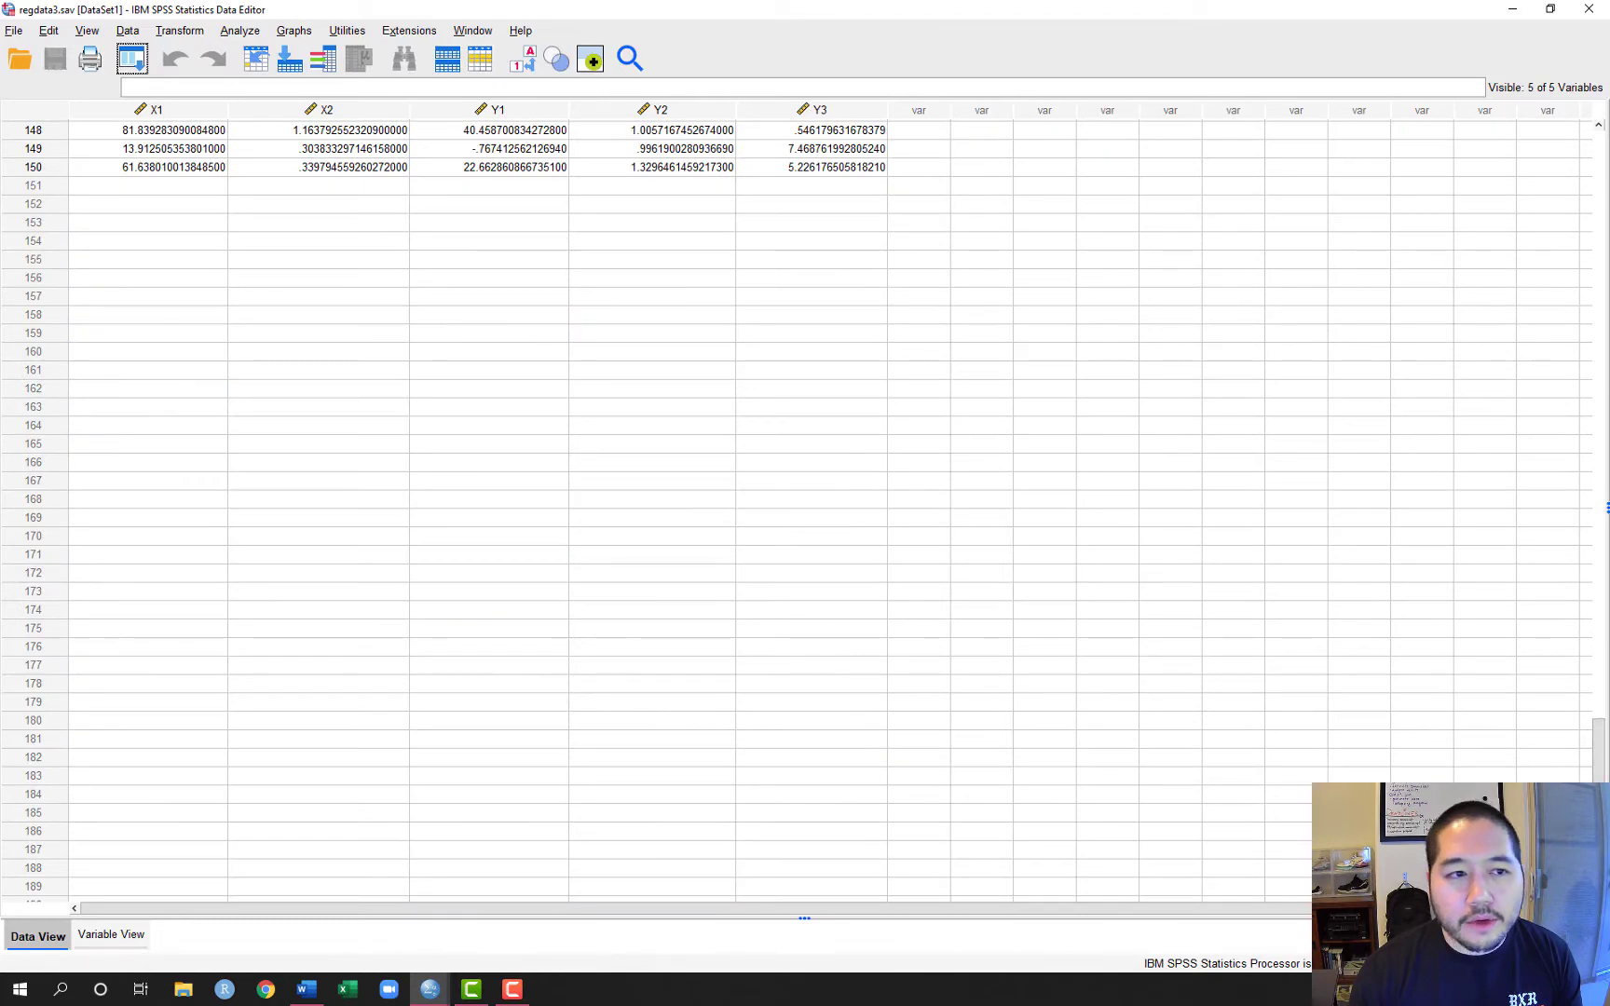
pyautogui.scroll(3, 316, 449)
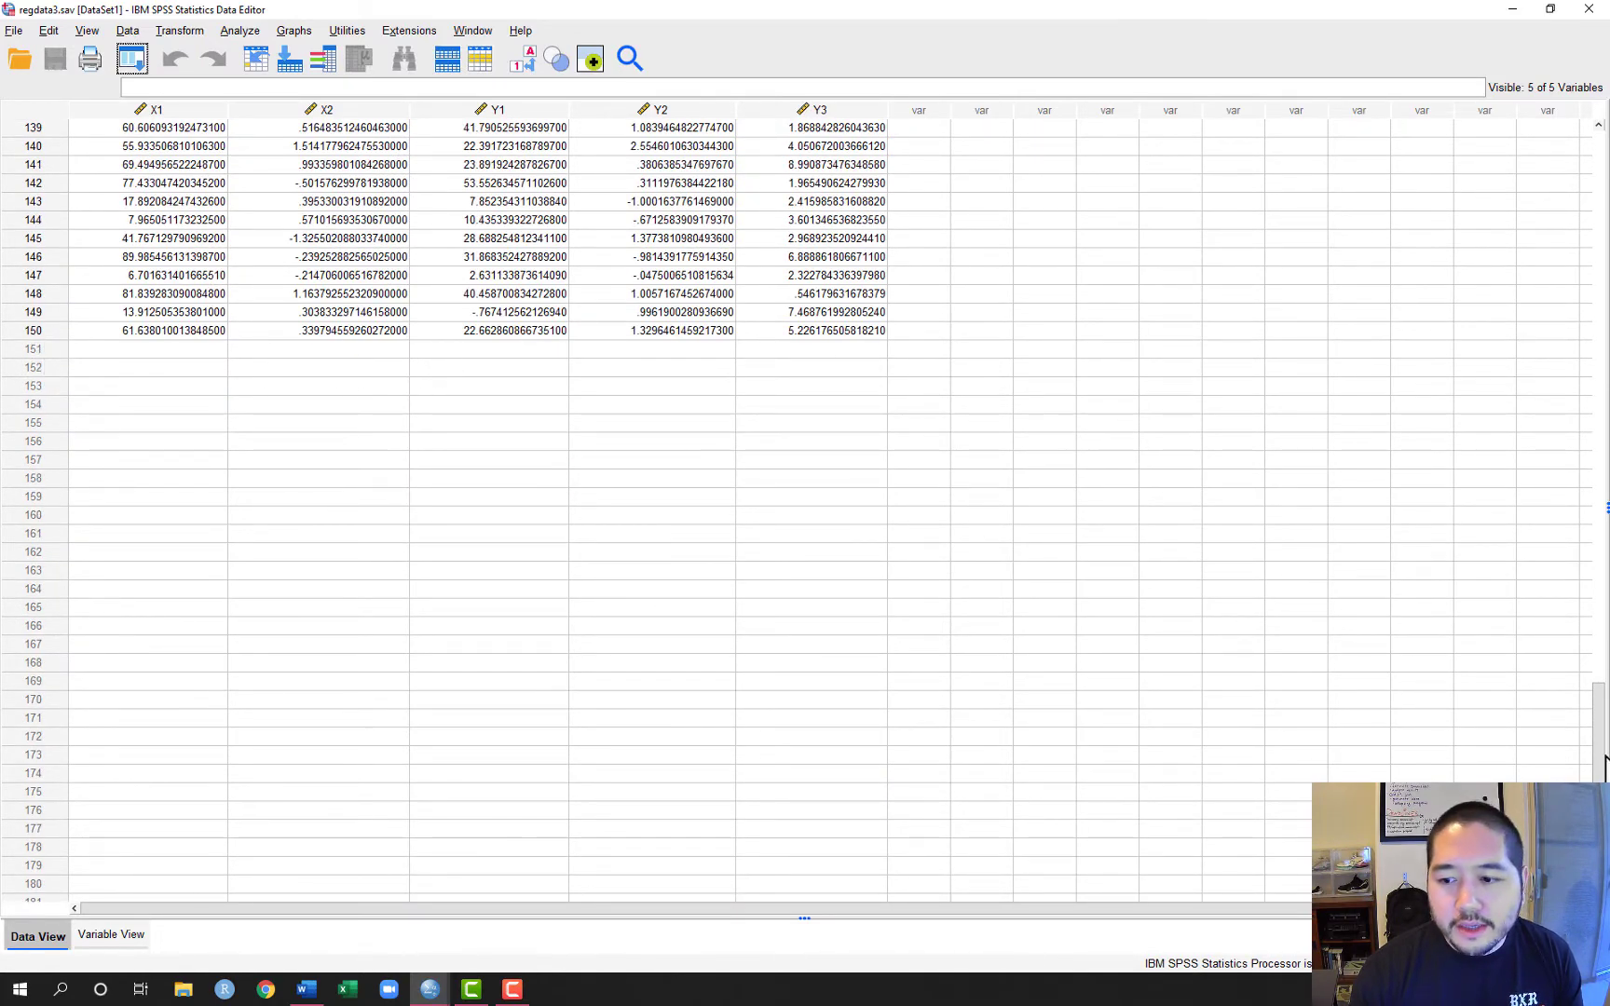
pyautogui.moveTo(1599, 750); pyautogui.dragTo(1599, 186)
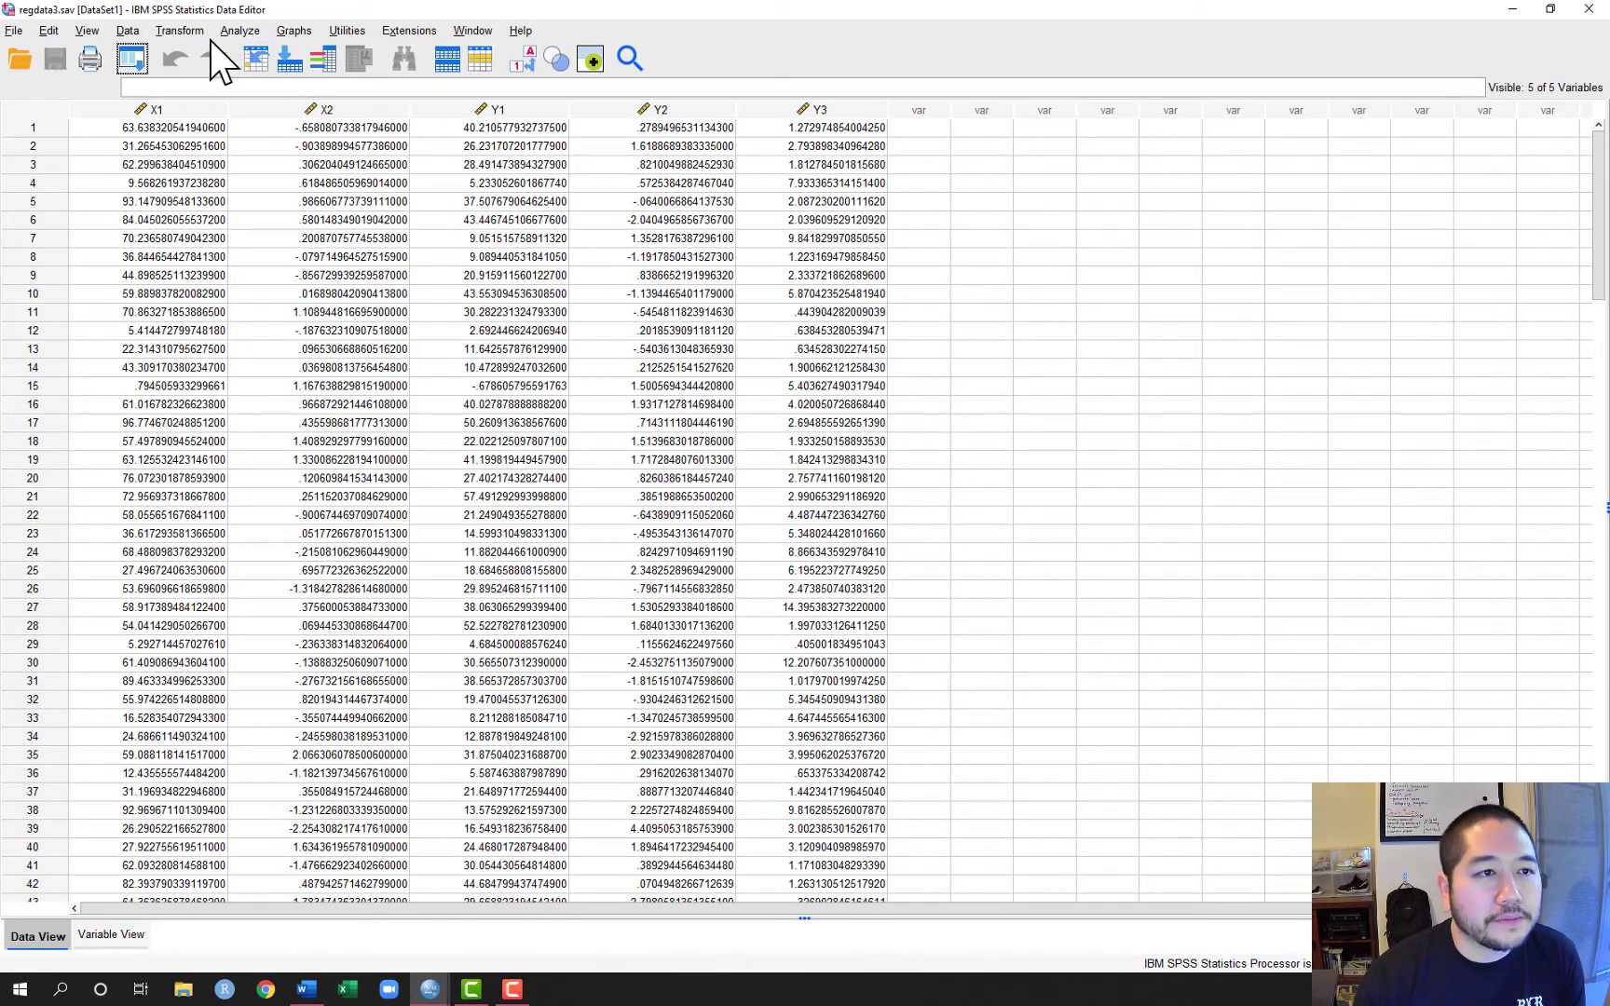
# - Set up a Descriptives analysis with the variables X1, X2, Y1, Y2 and Y3
pyautogui.click(242, 31)
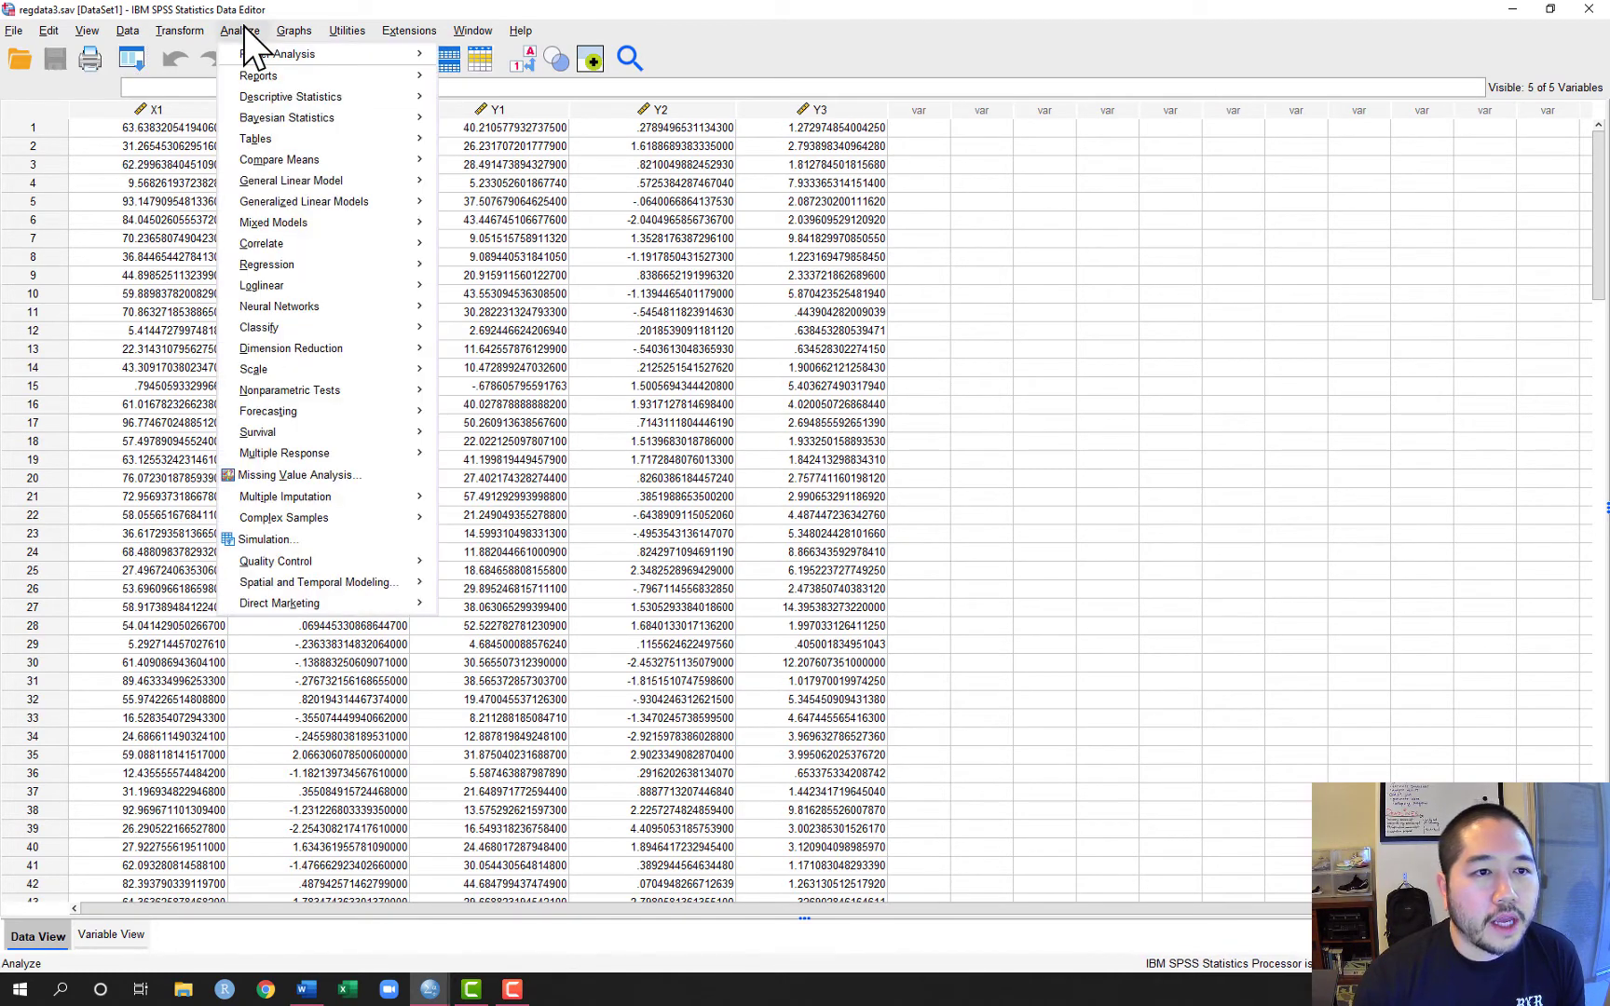
pyautogui.moveTo(314, 100)
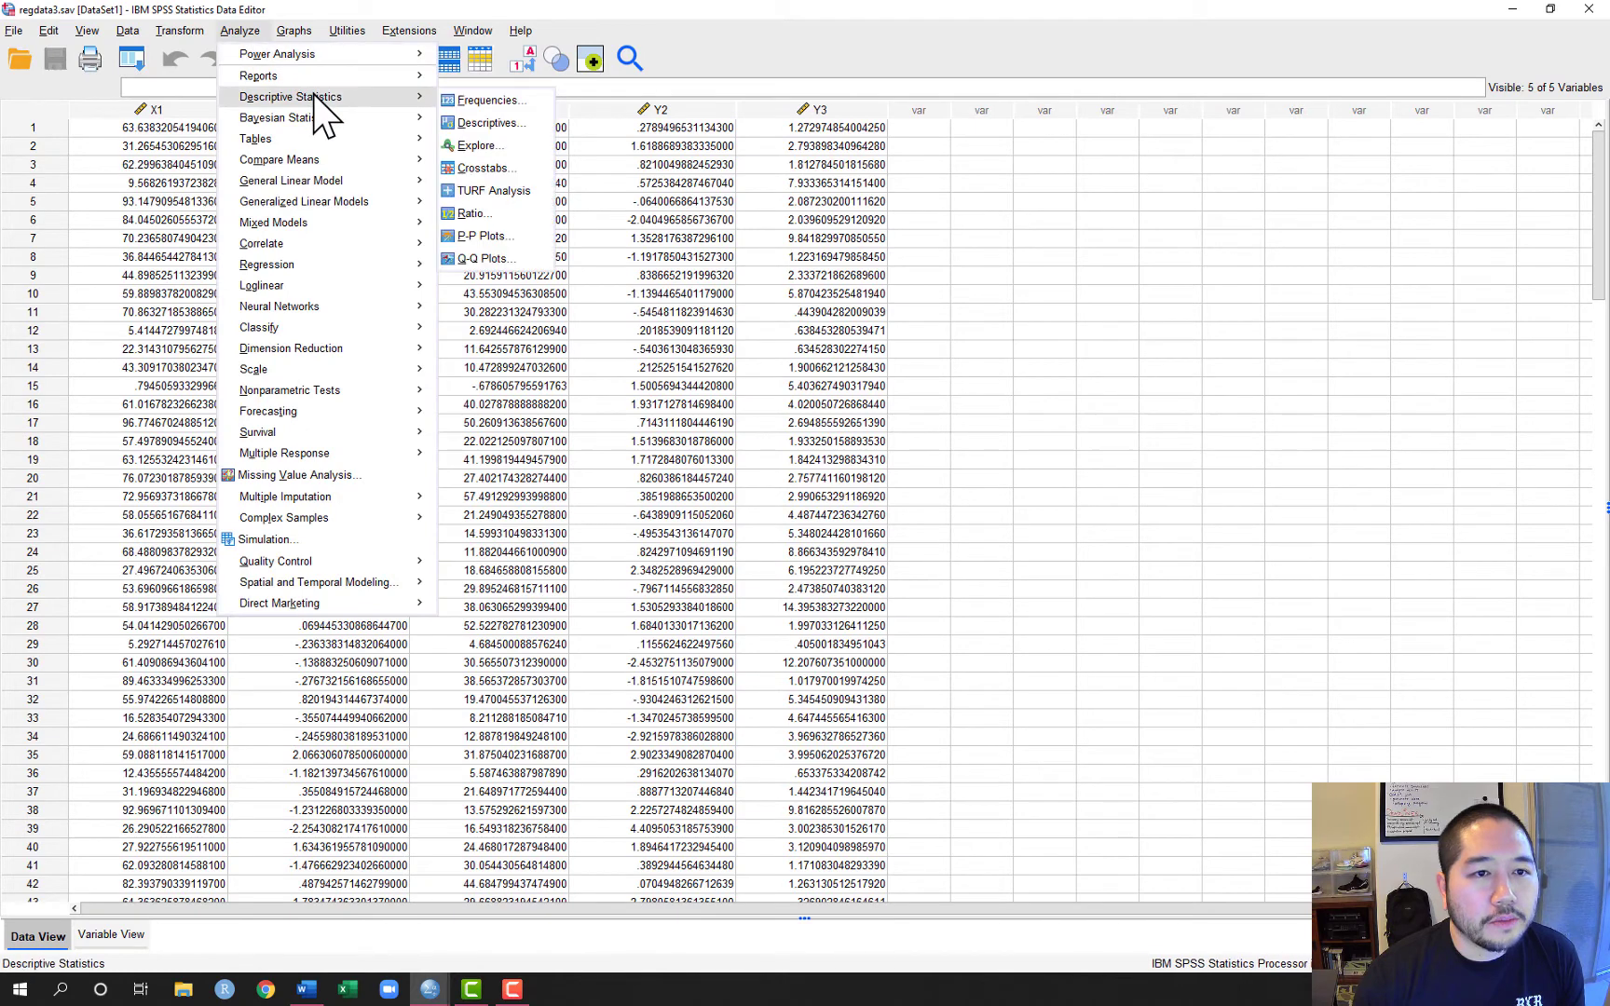
pyautogui.click(486, 124)
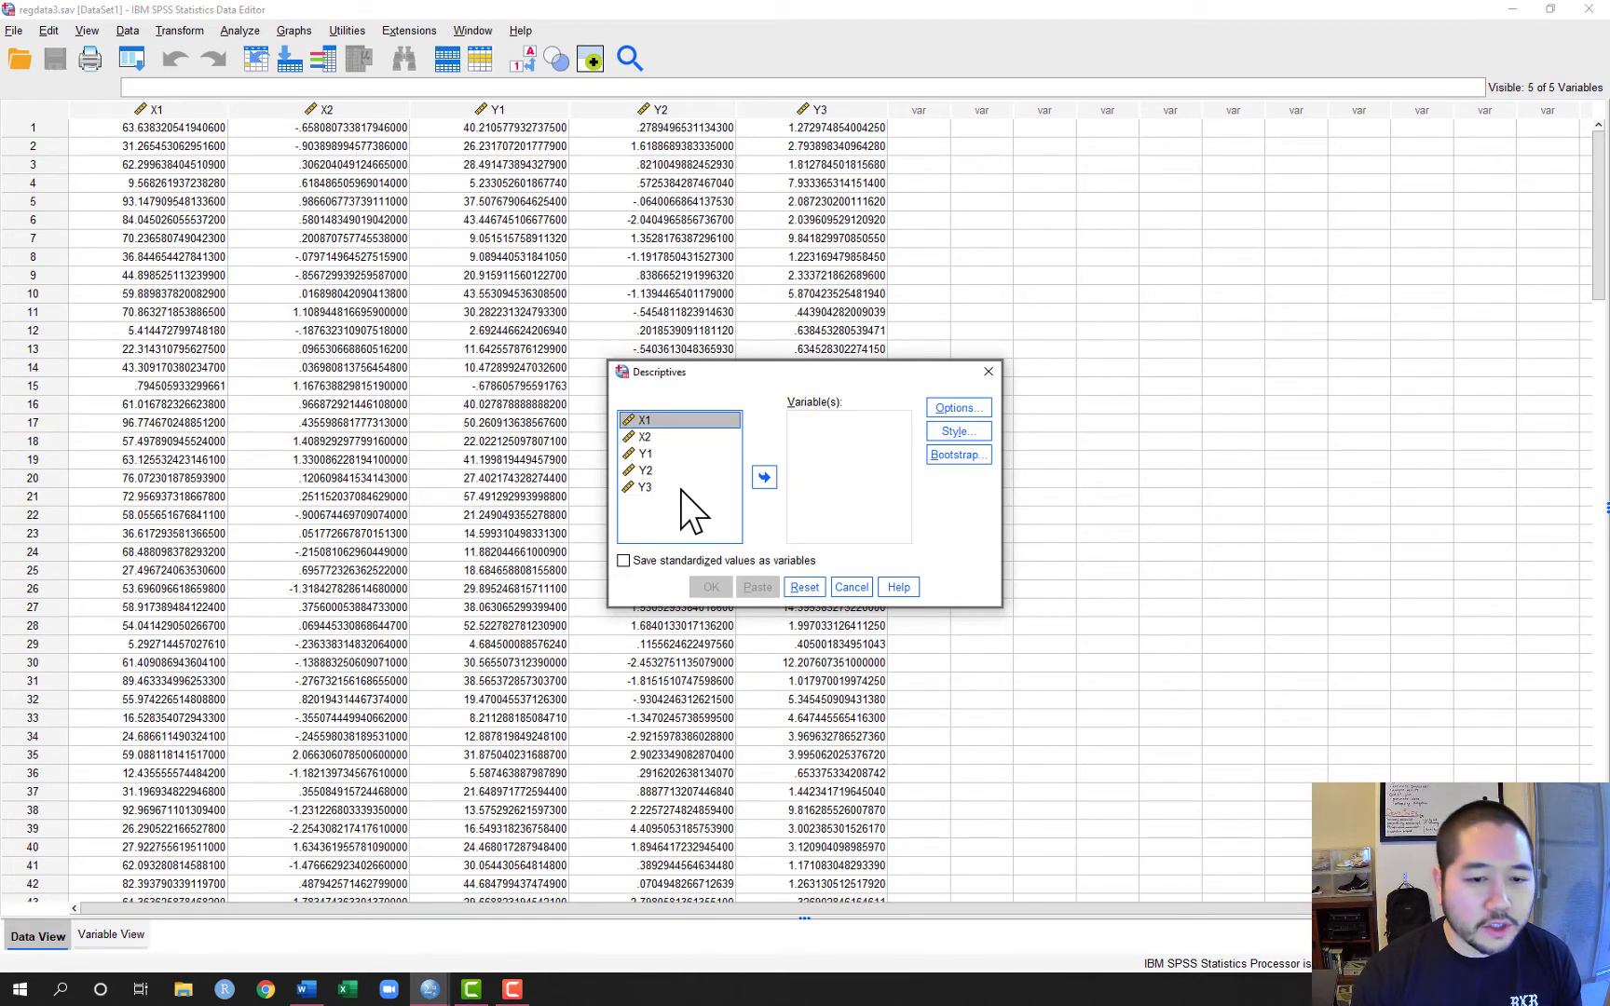
pyautogui.keyDown('shift'); pyautogui.click(649, 487); pyautogui.keyUp('shift')
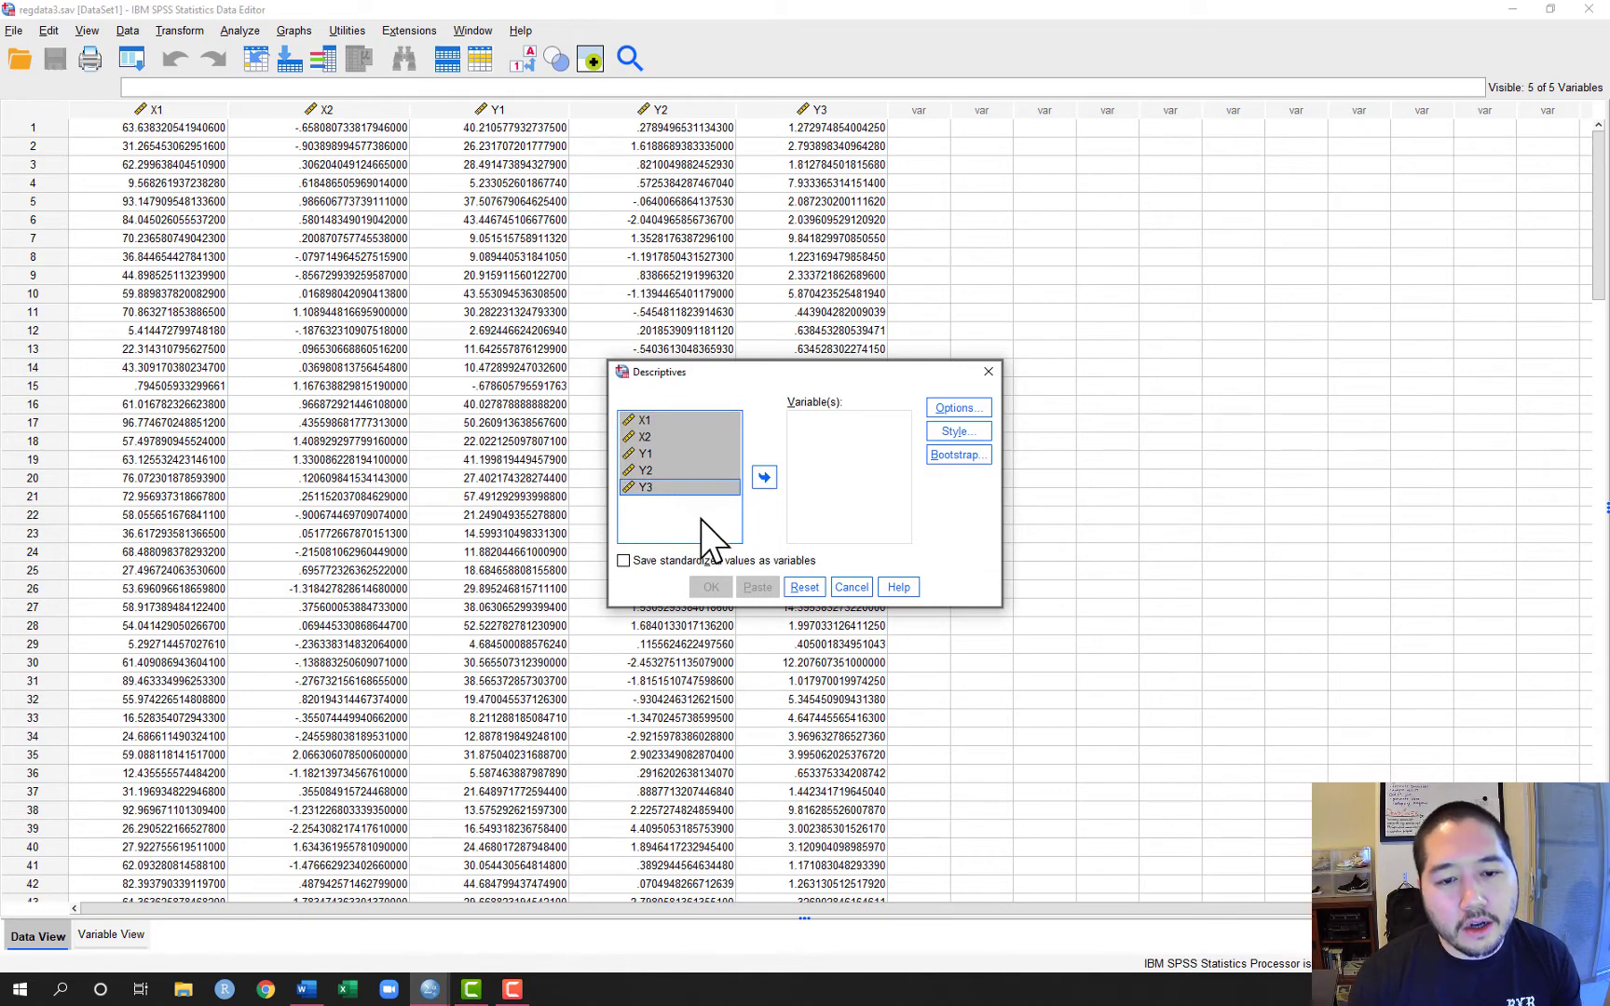
pyautogui.click(764, 478)
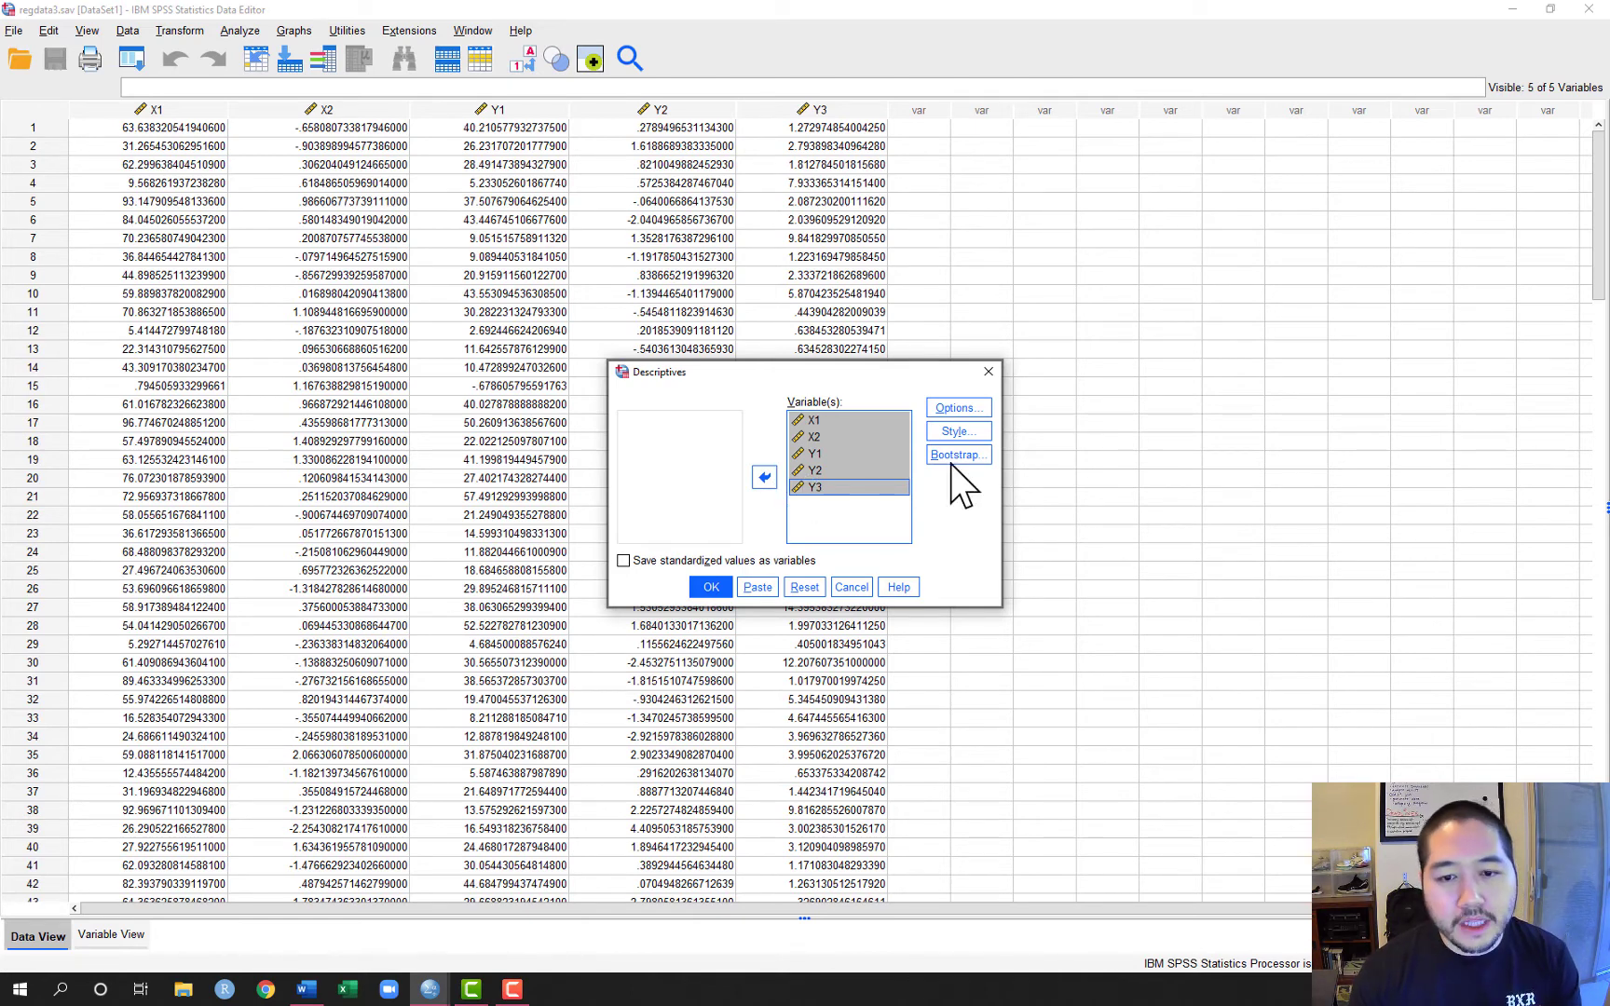
# - Include kurtosis and skewness among the descriptive statistics and run the analysis
pyautogui.click(955, 407)
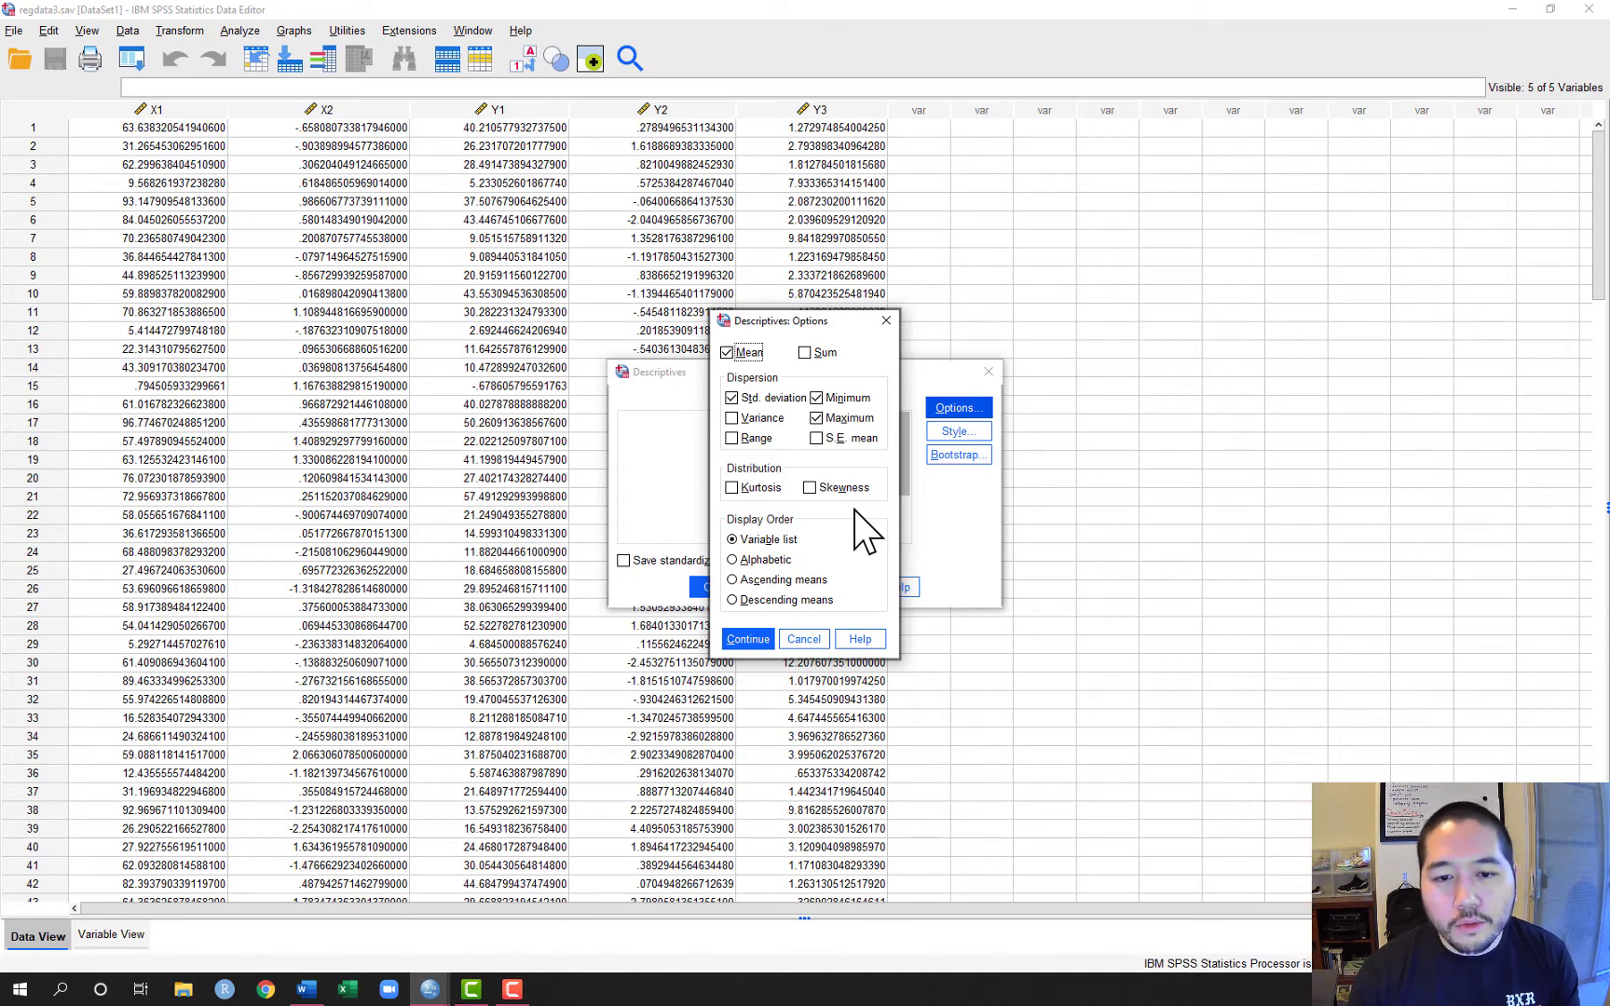
pyautogui.click(760, 488)
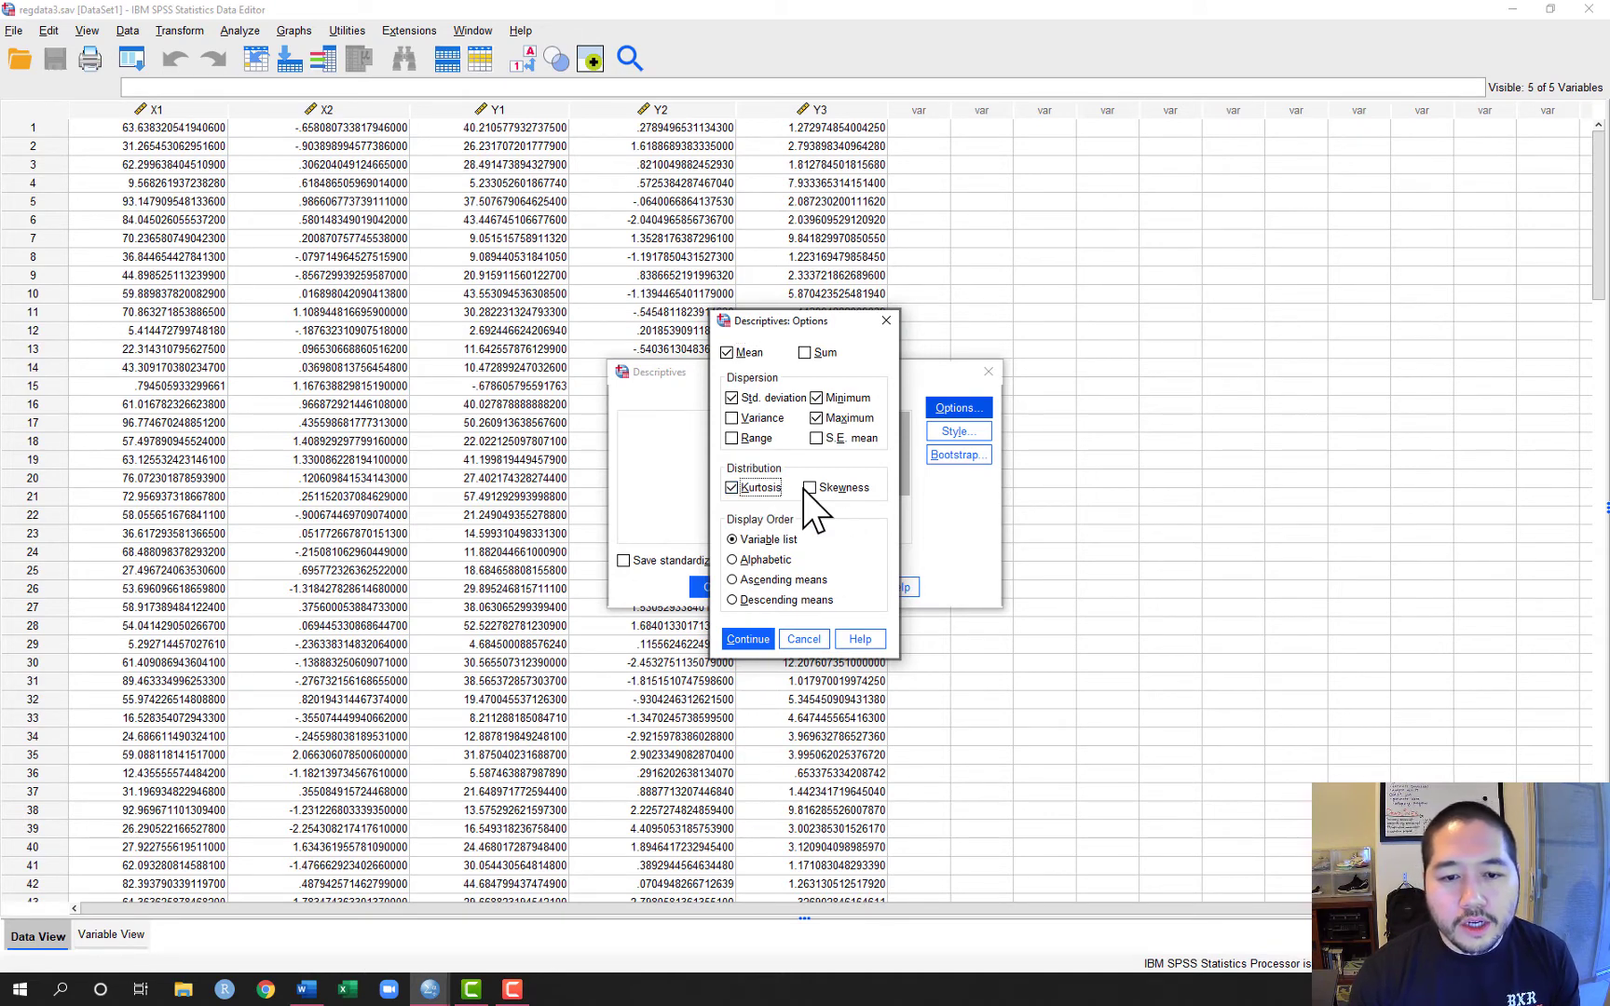
pyautogui.click(809, 488)
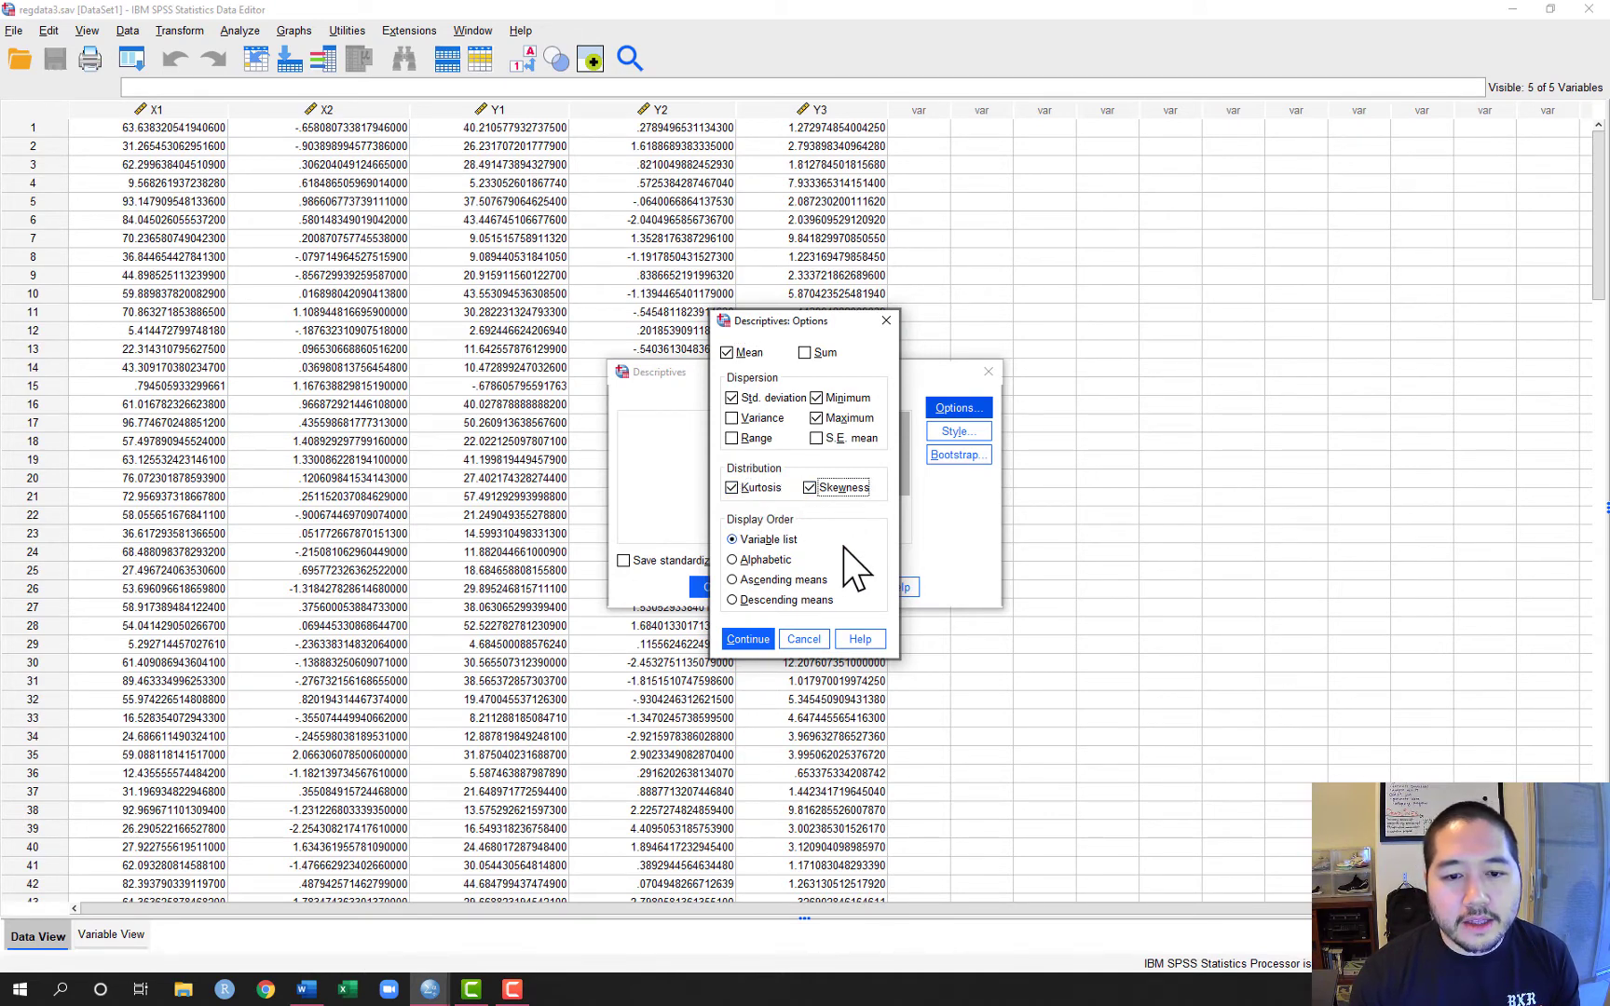
pyautogui.click(758, 644)
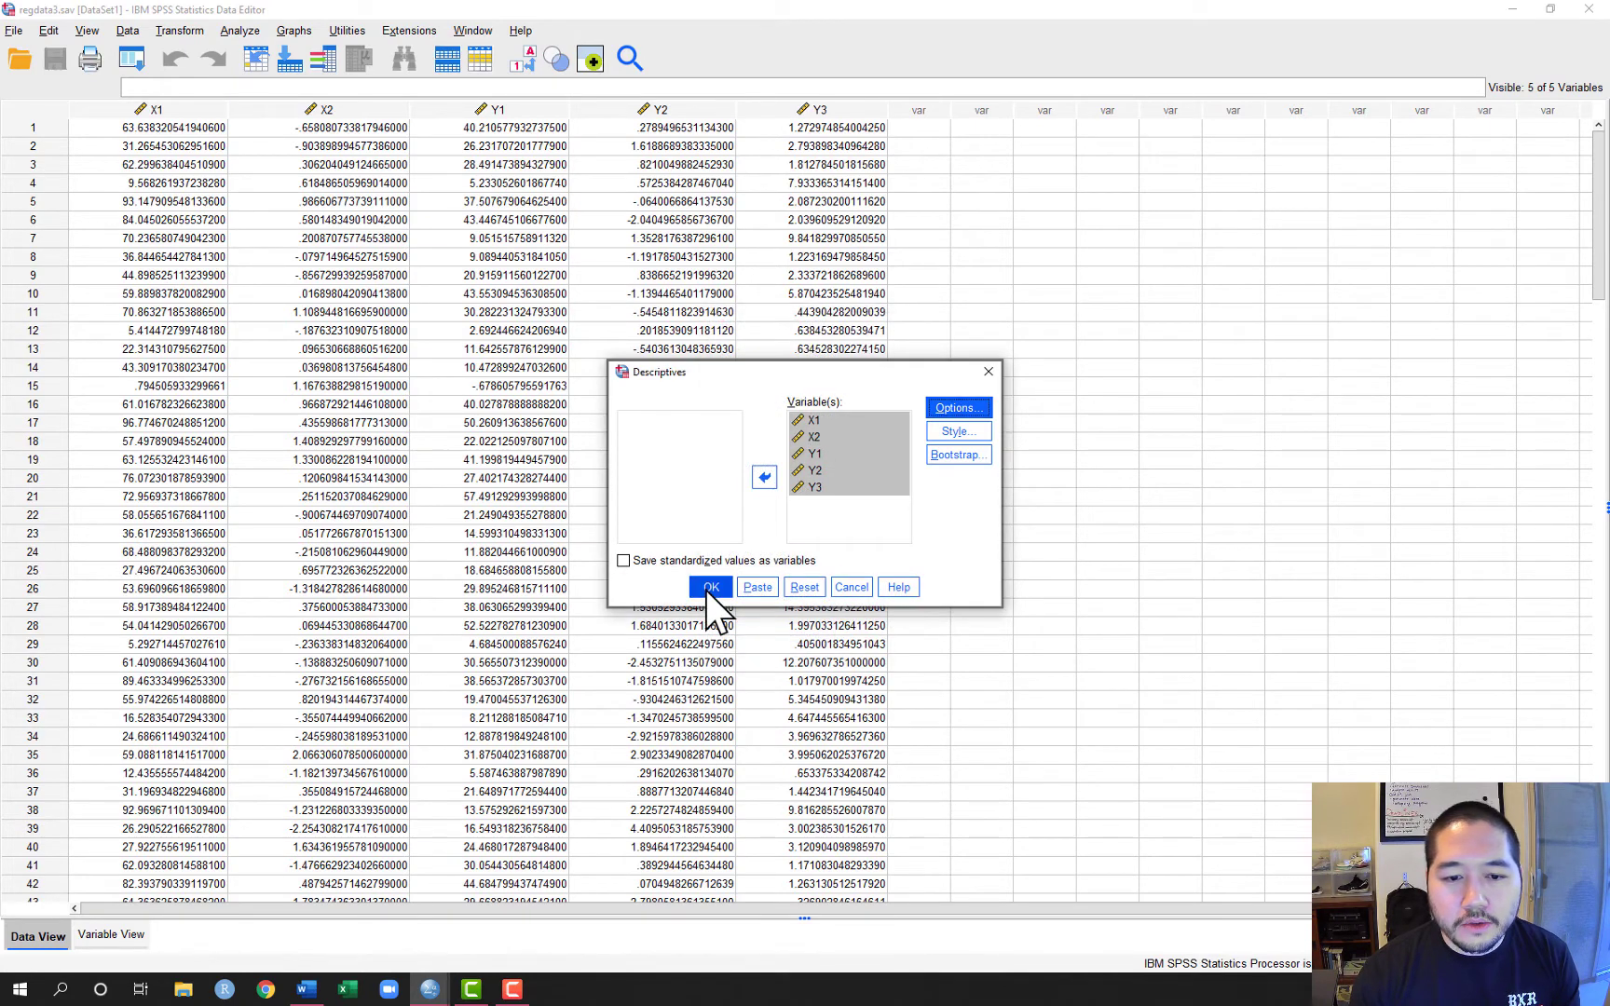
pyautogui.click(708, 589)
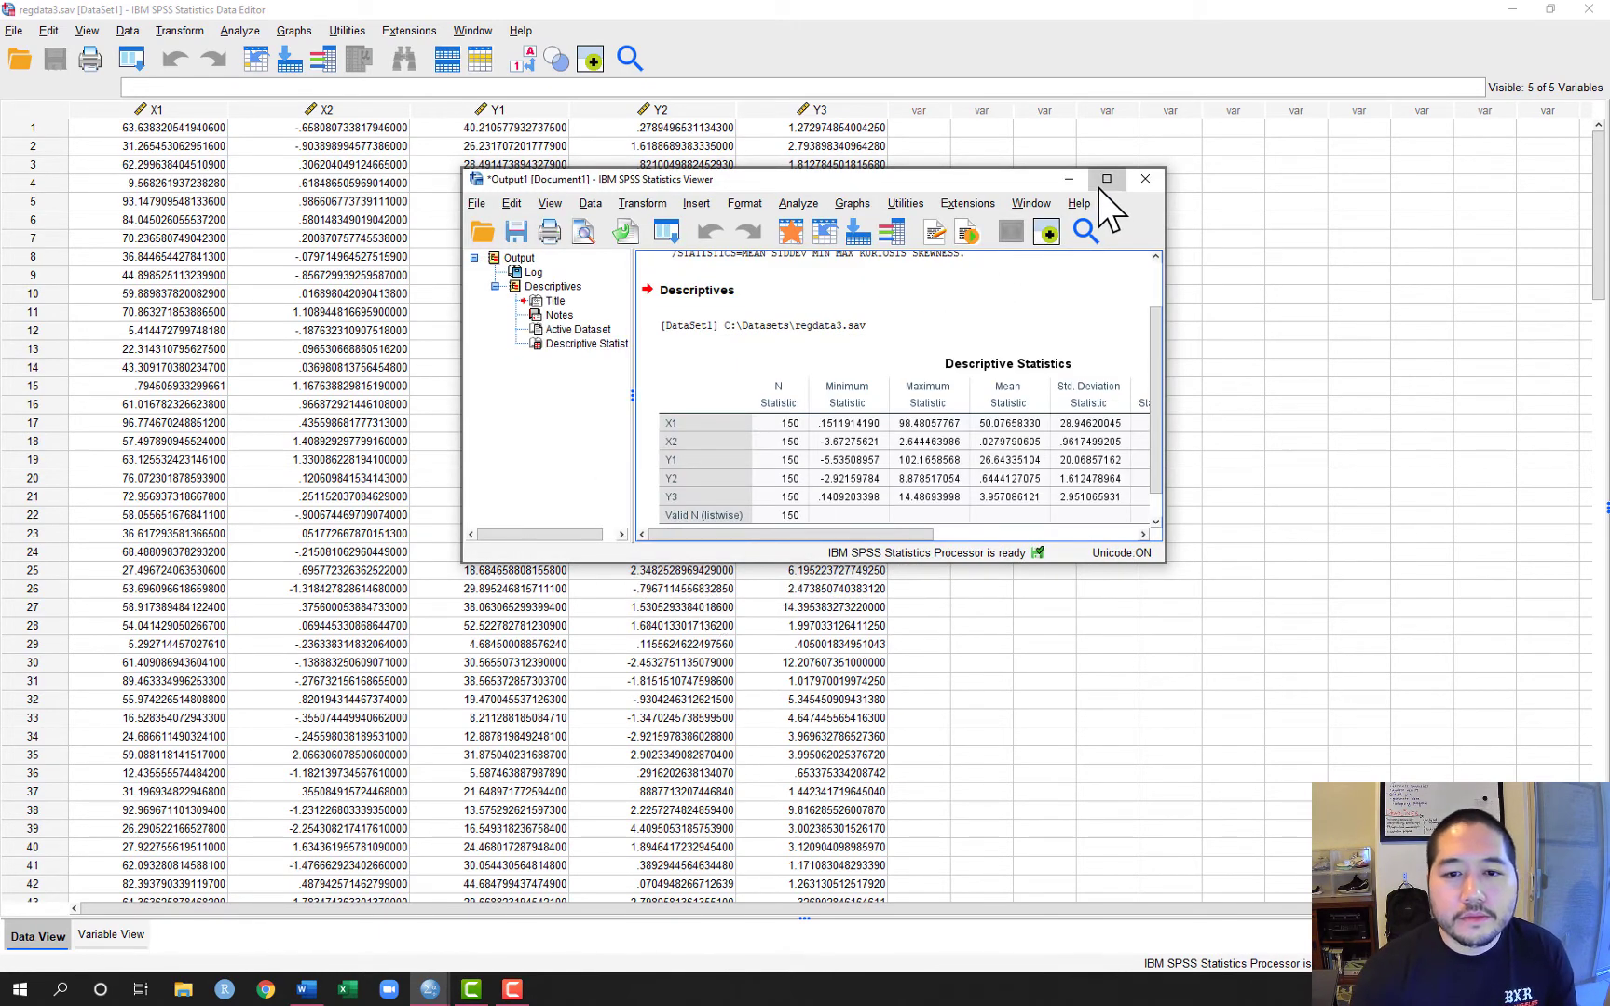
# - Maximize the output viewer and examine the Descriptive Statistics table, including the skewness and kurtosis of each variable
pyautogui.click(1106, 179)
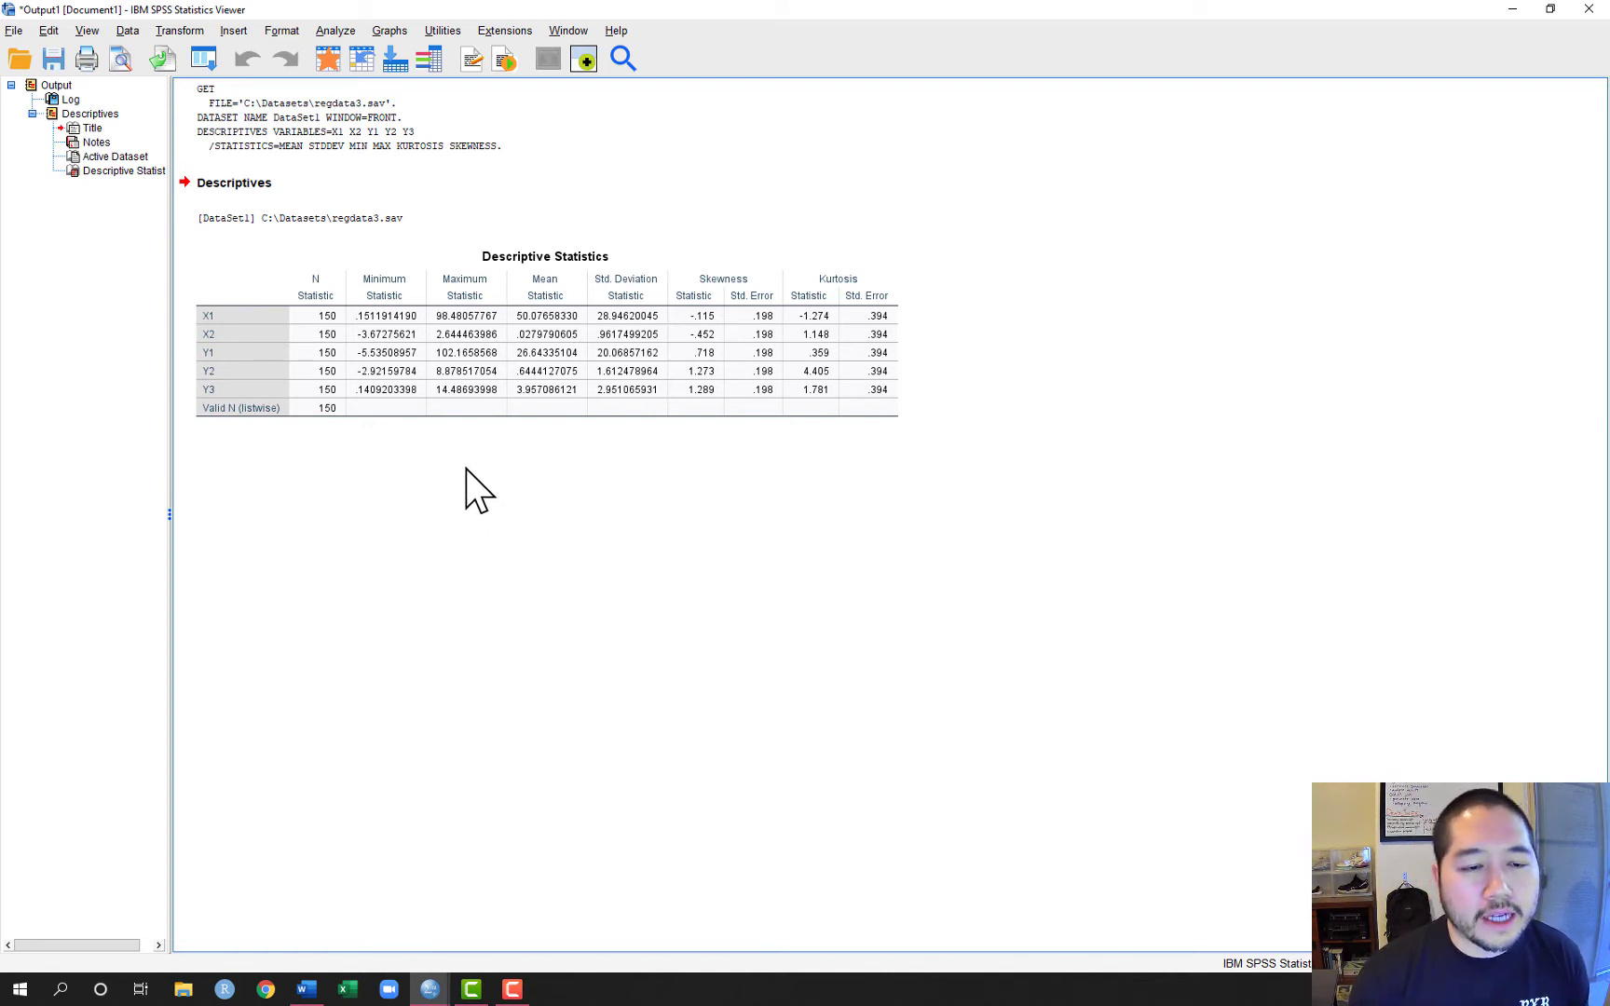
pyautogui.click(370, 408)
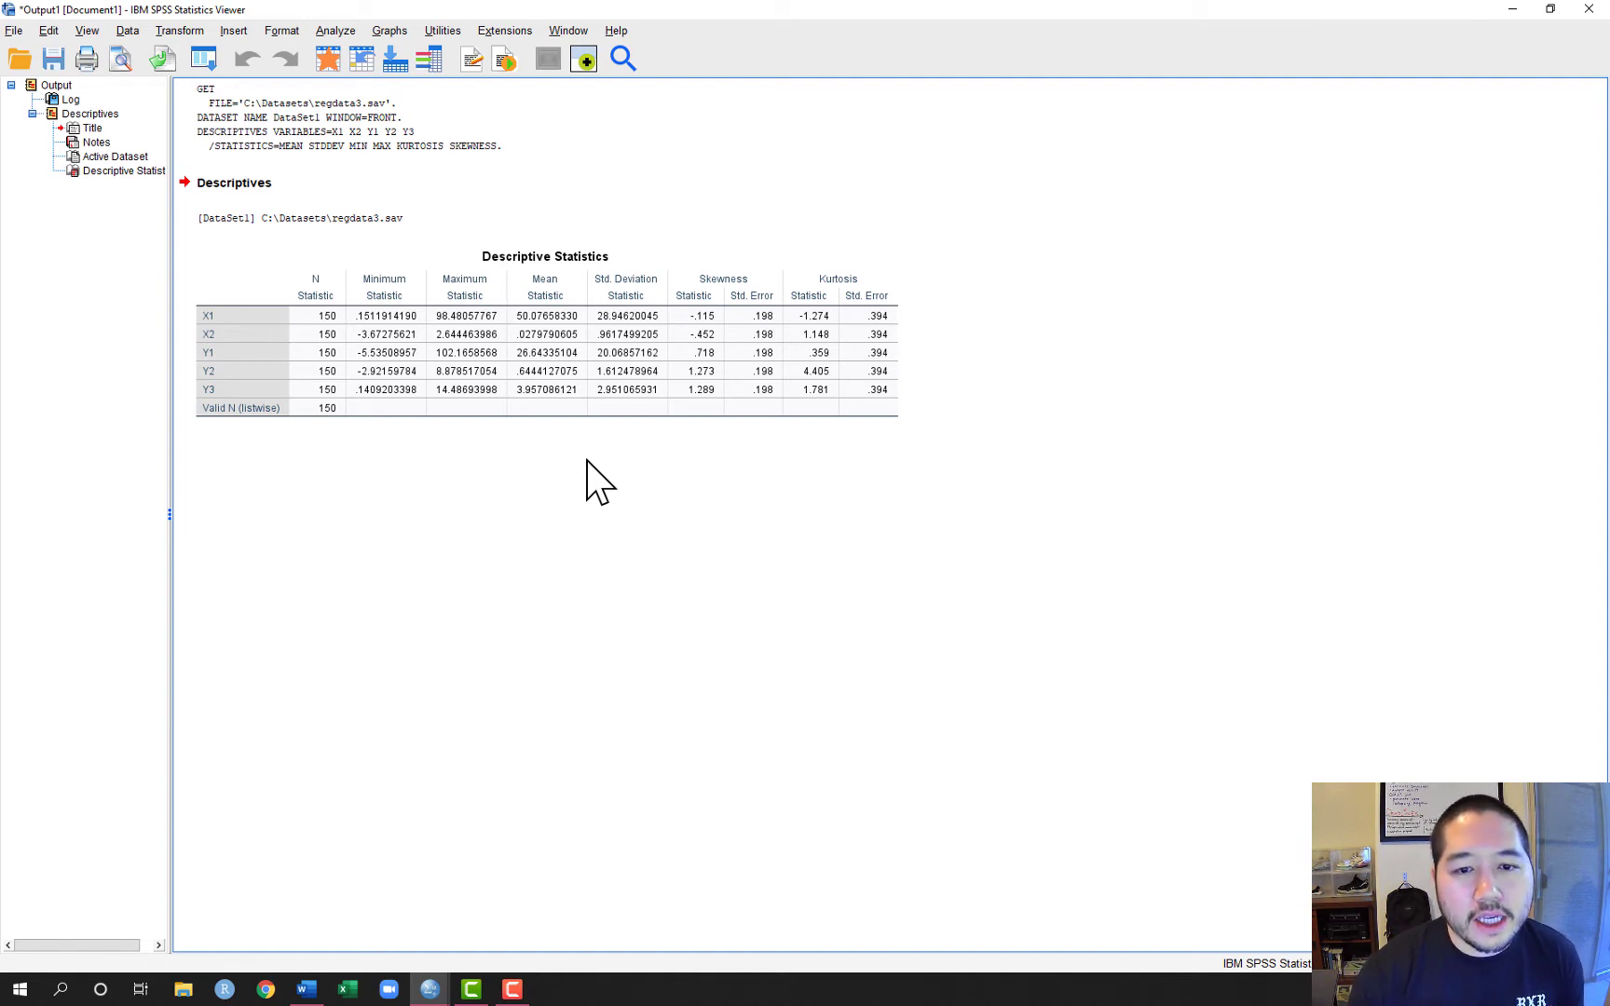
pyautogui.click(223, 318)
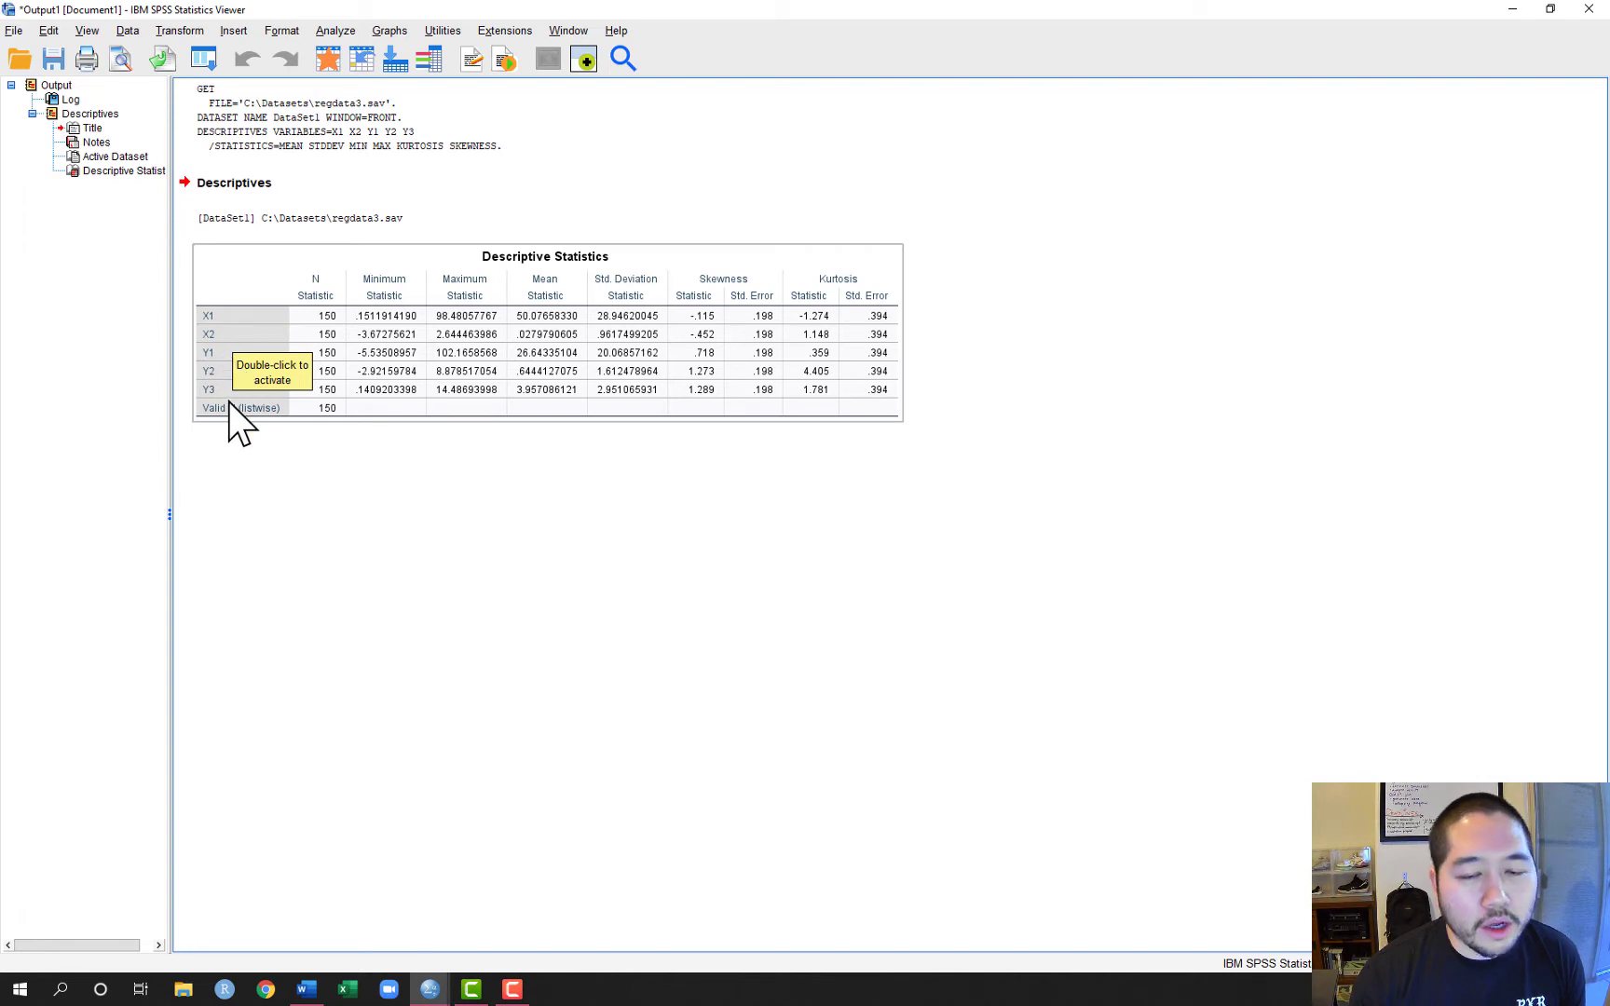
pyautogui.click(722, 706)
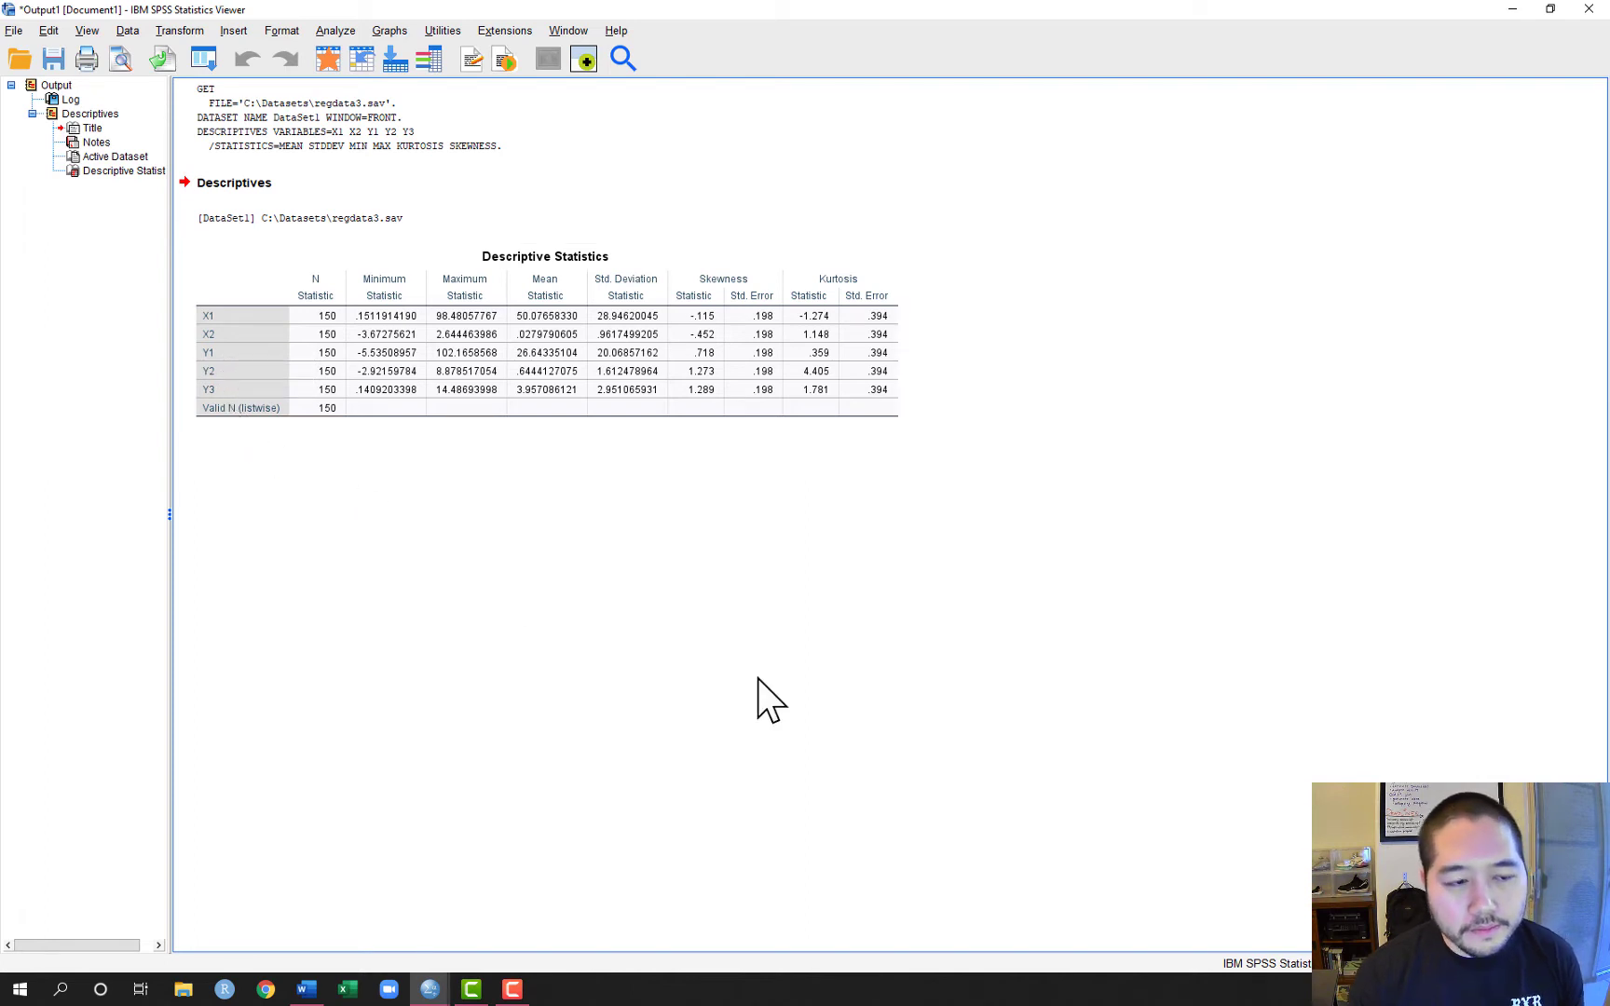
pyautogui.click(248, 354)
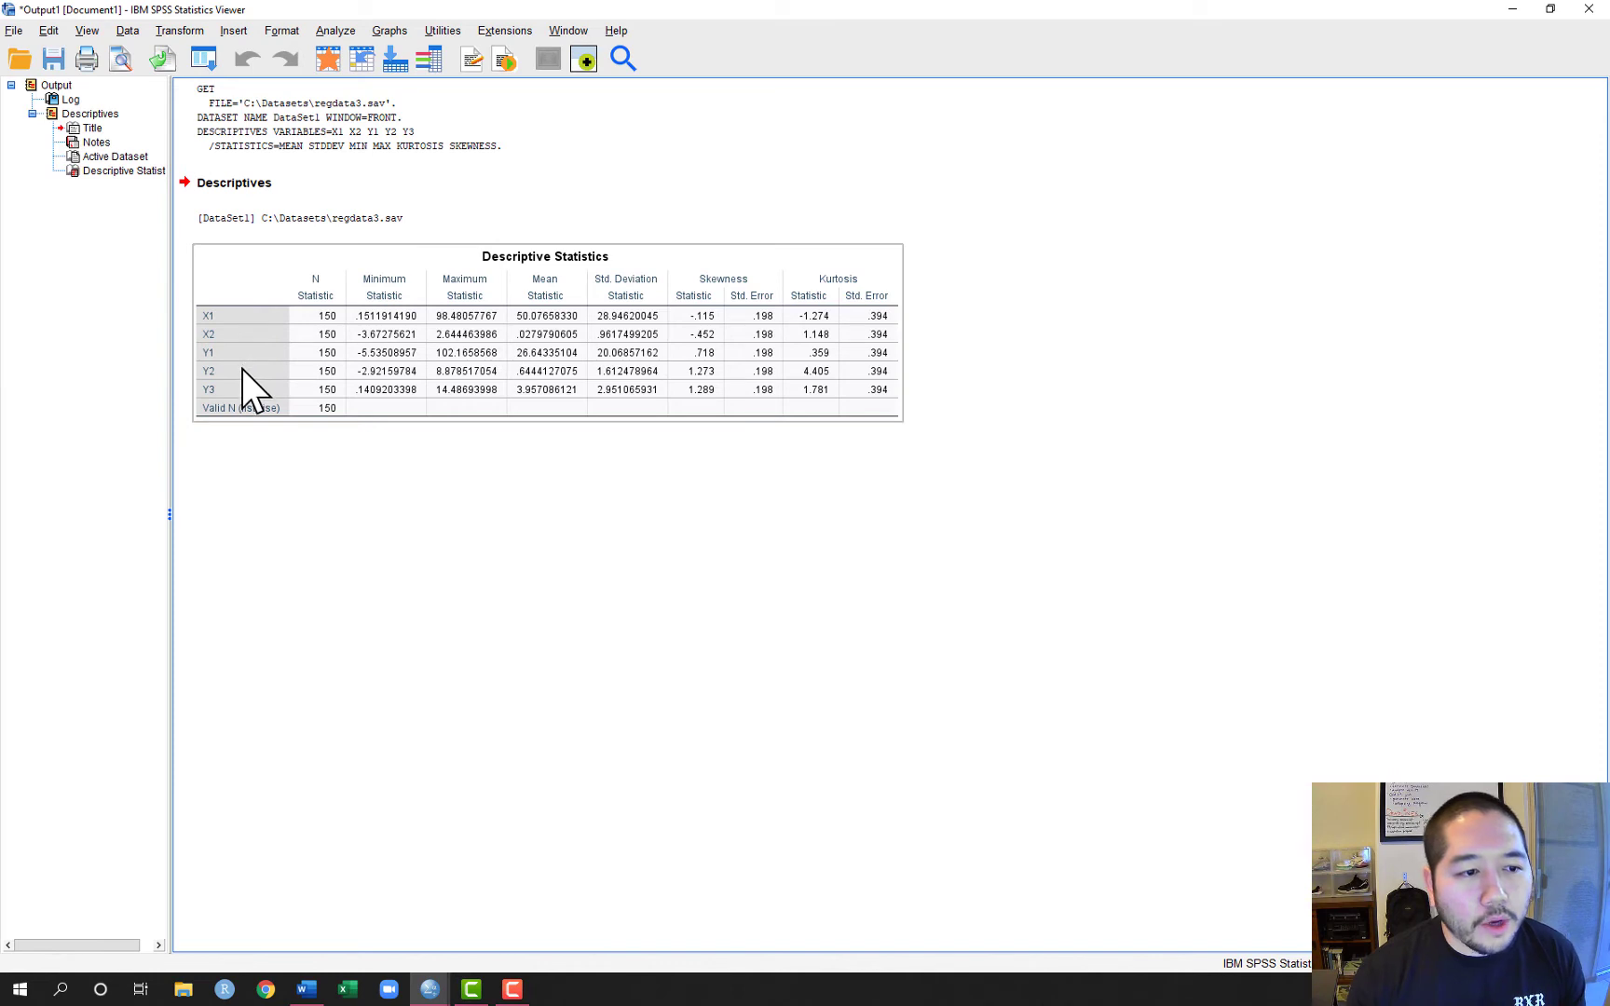
pyautogui.click(547, 499)
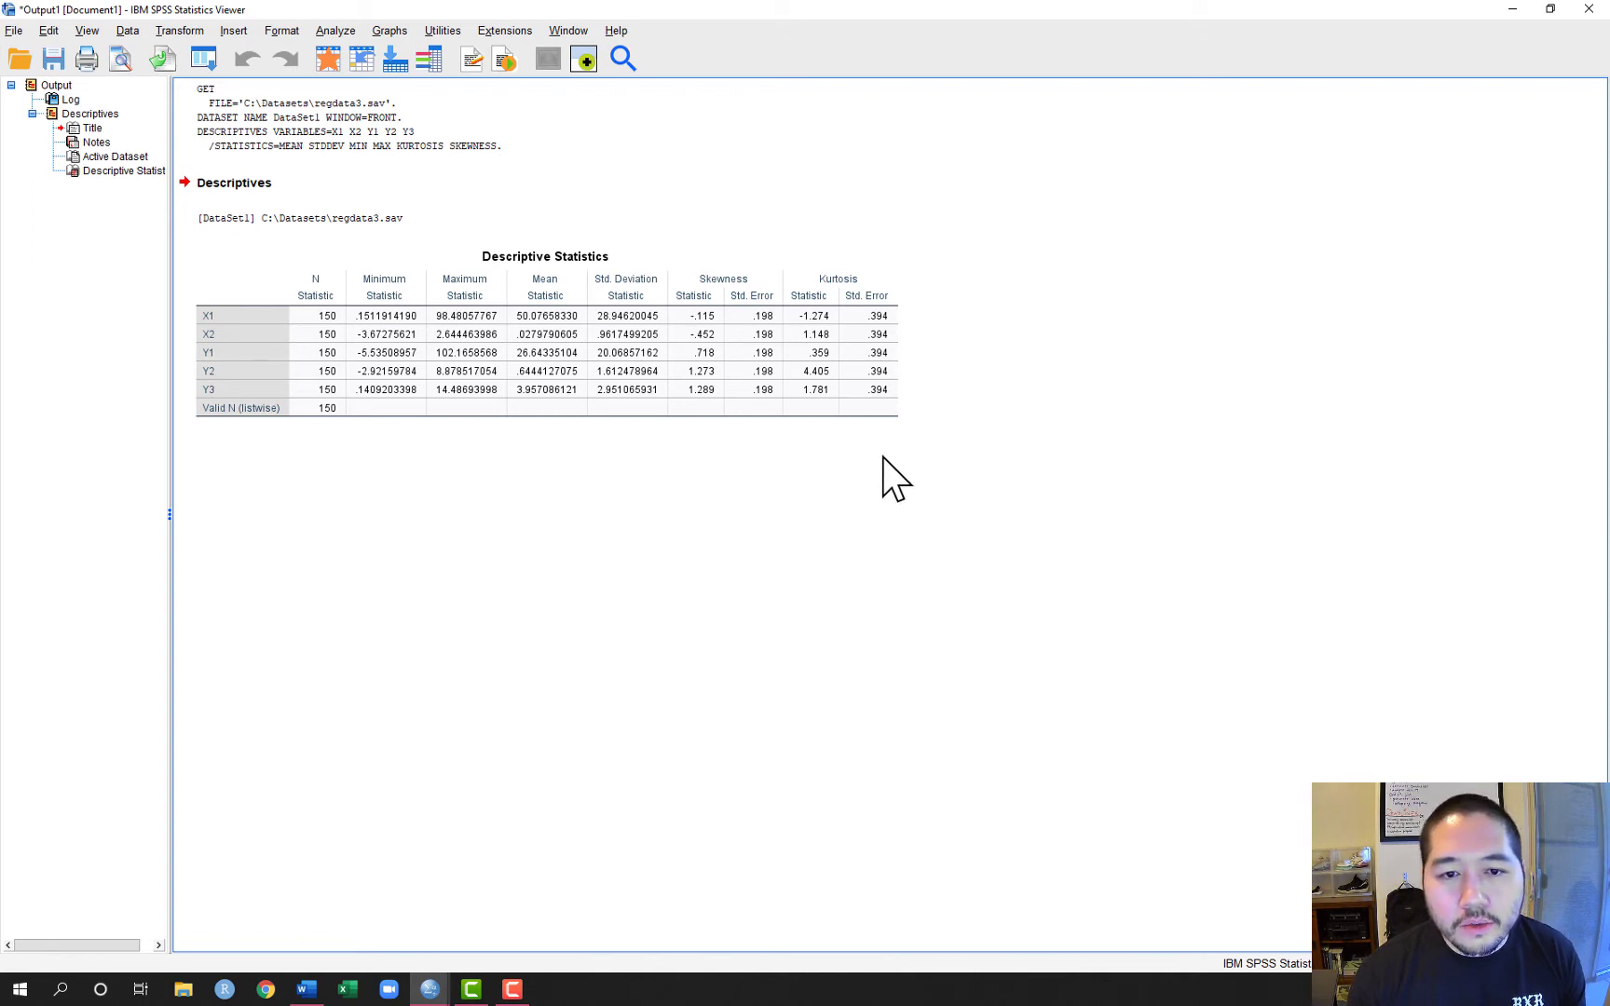
pyautogui.click(892, 387)
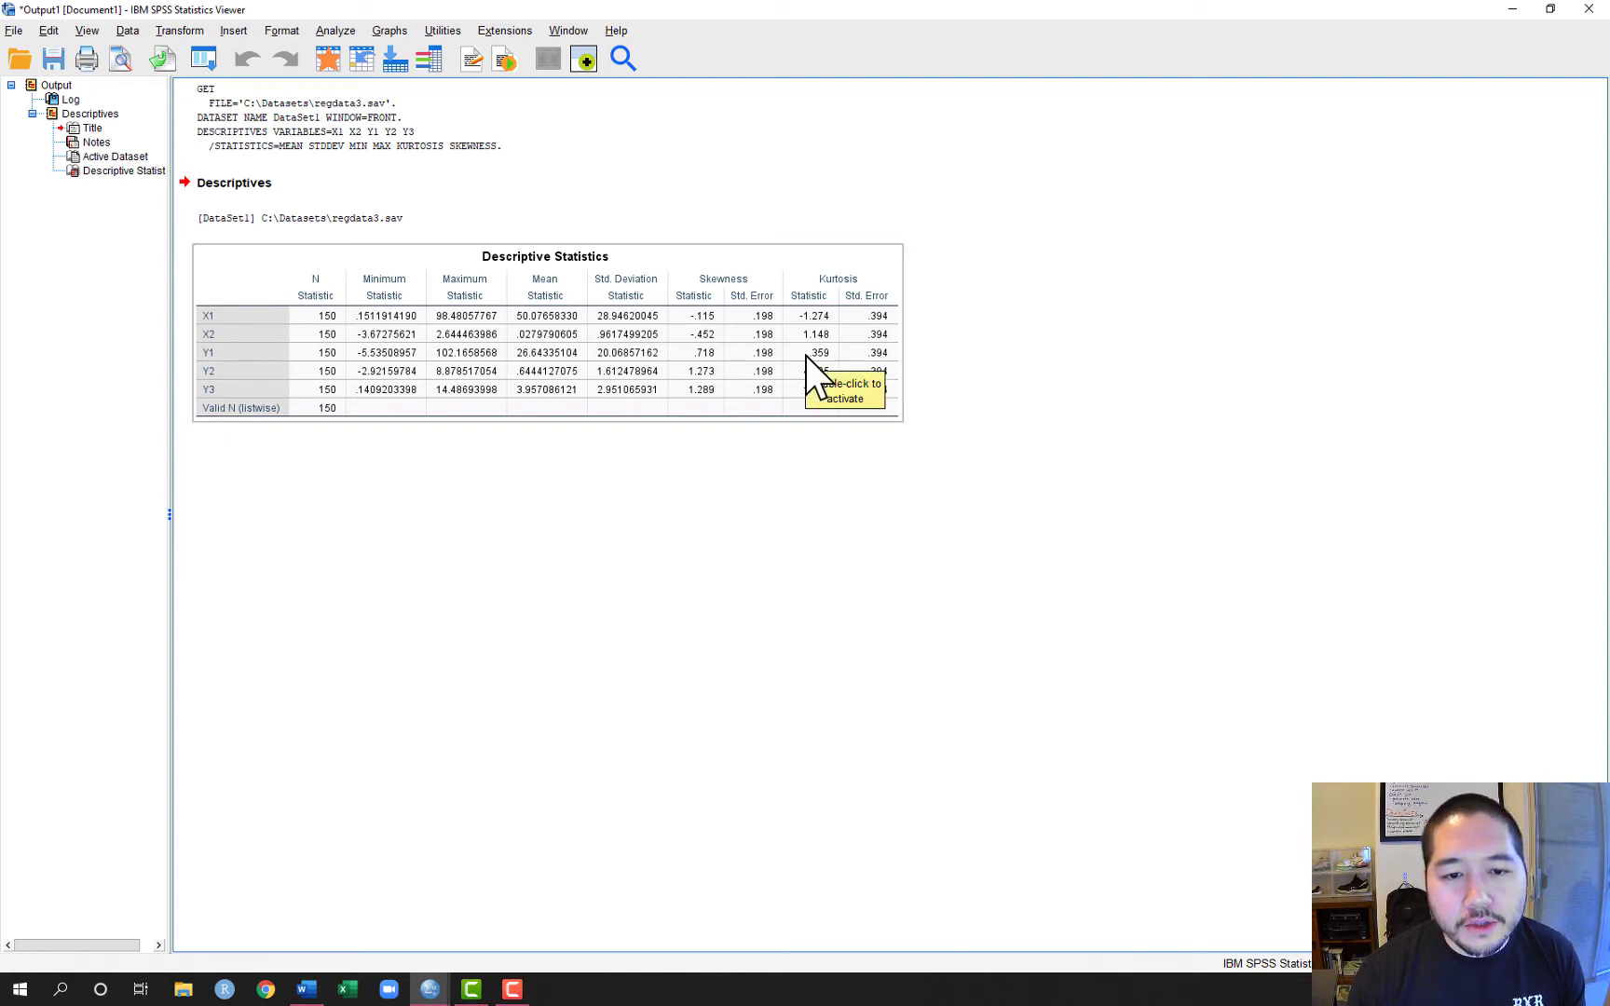
pyautogui.click(1000, 392)
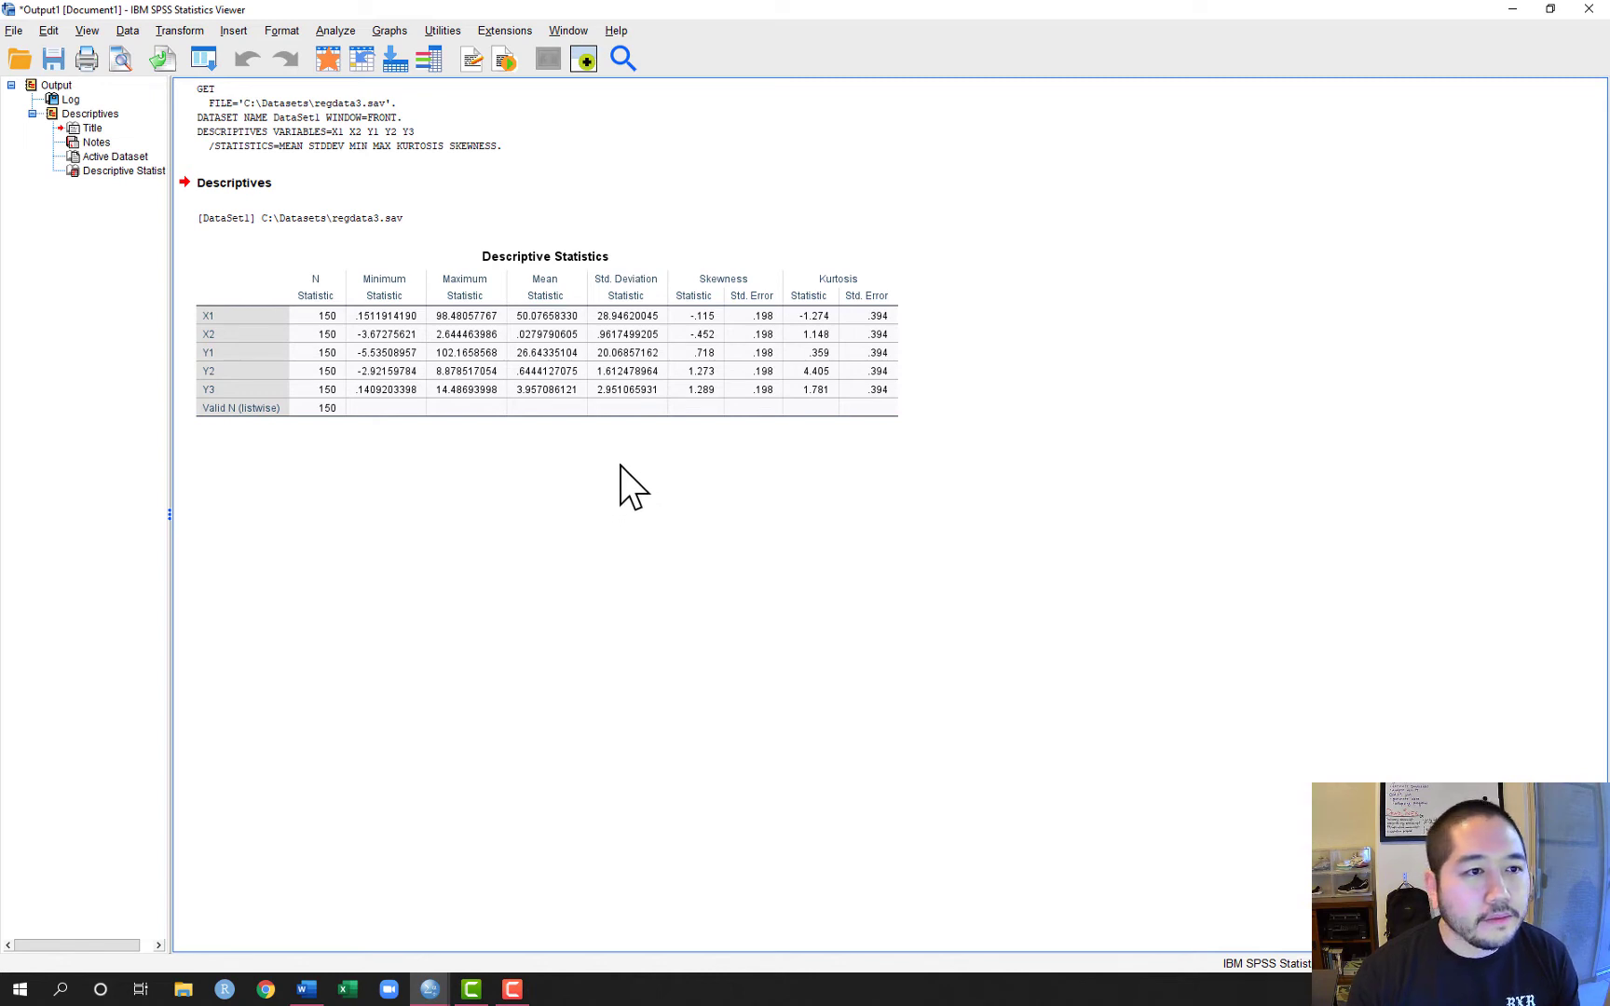
# - Create a matrix scatterplot from the regdata3.sav data with X1, X2, Y1, Y2 and Y3 as matrix variables
pyautogui.click(429, 988)
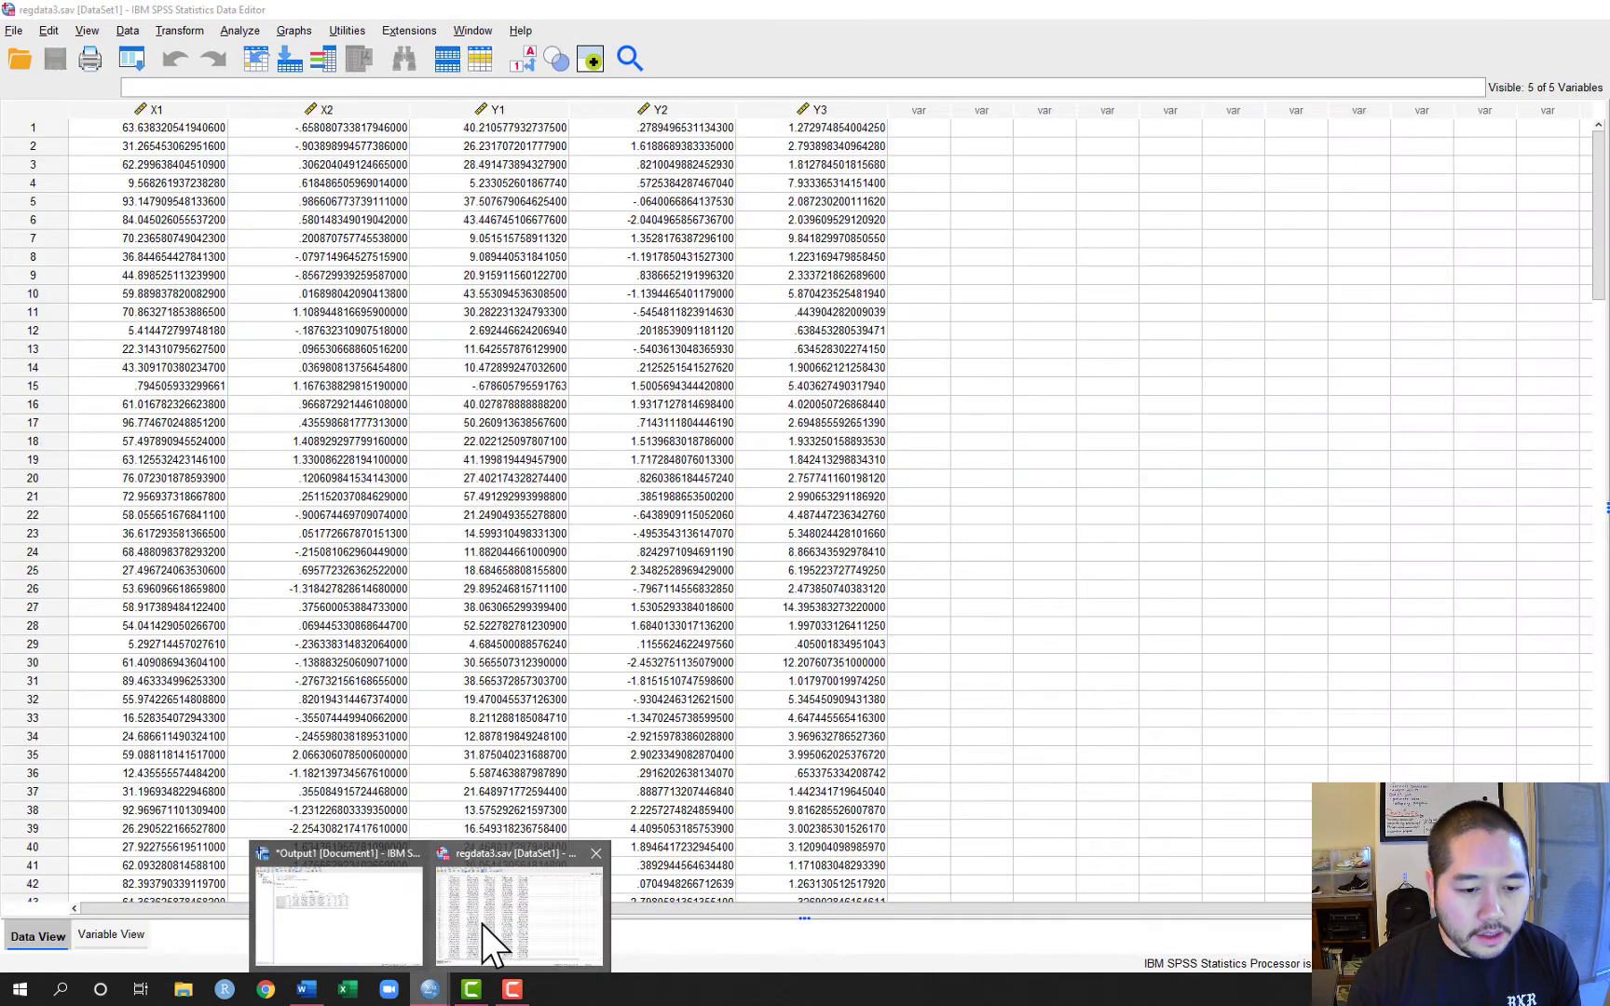
pyautogui.click(481, 924)
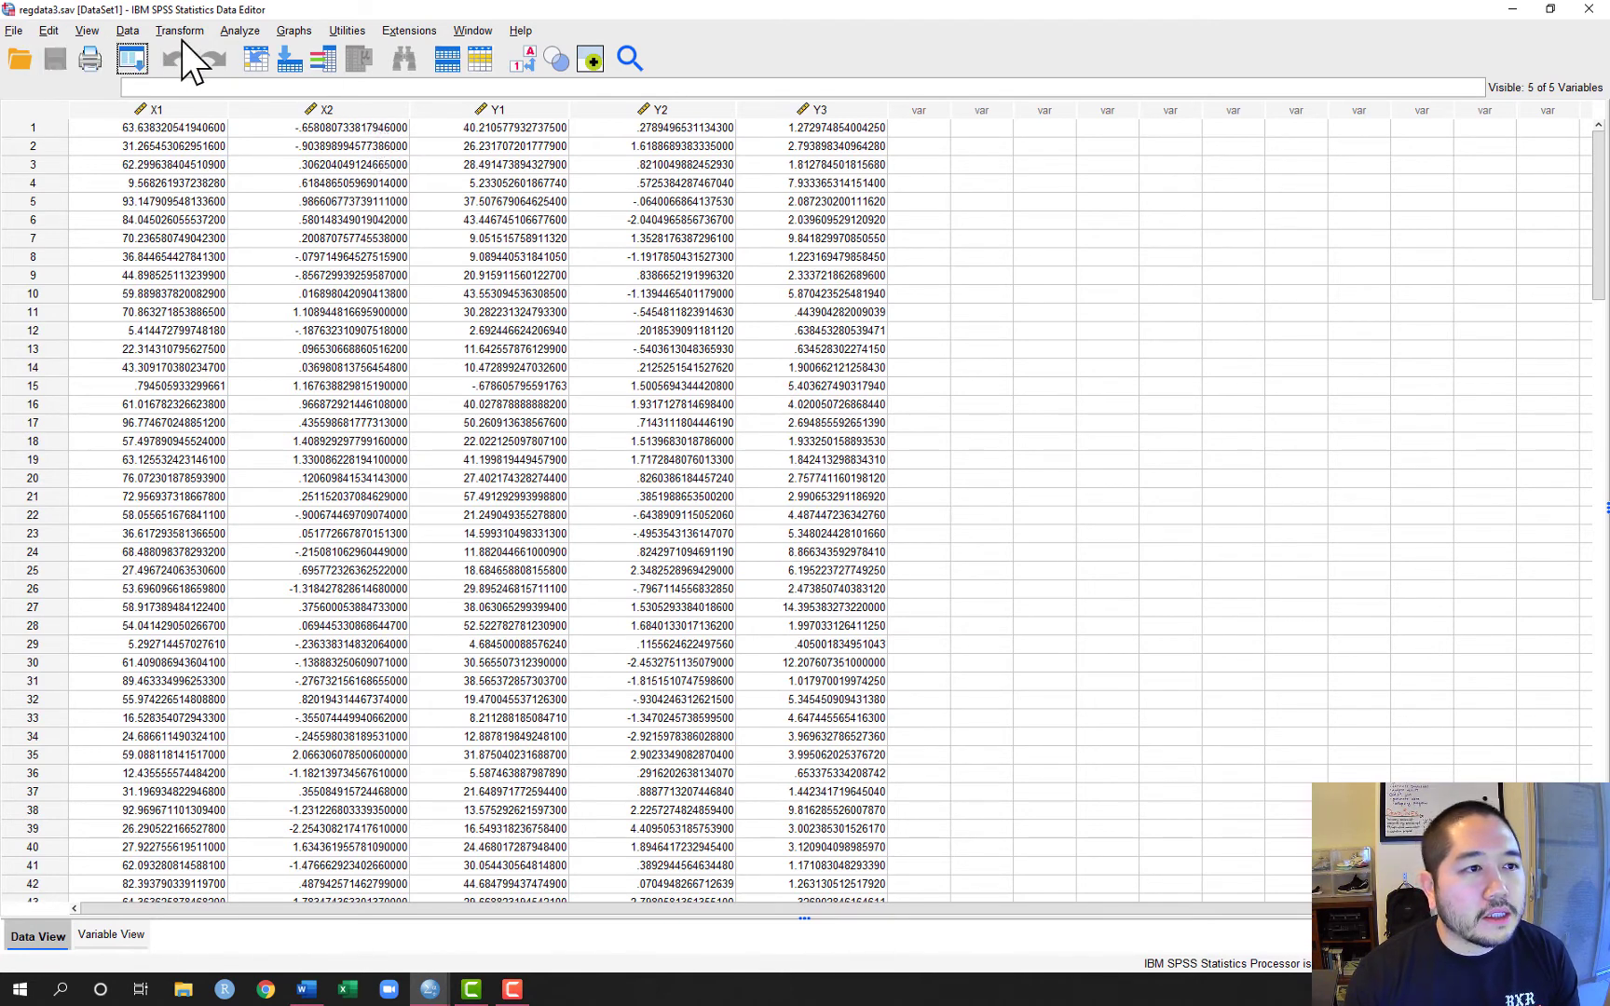
pyautogui.click(297, 32)
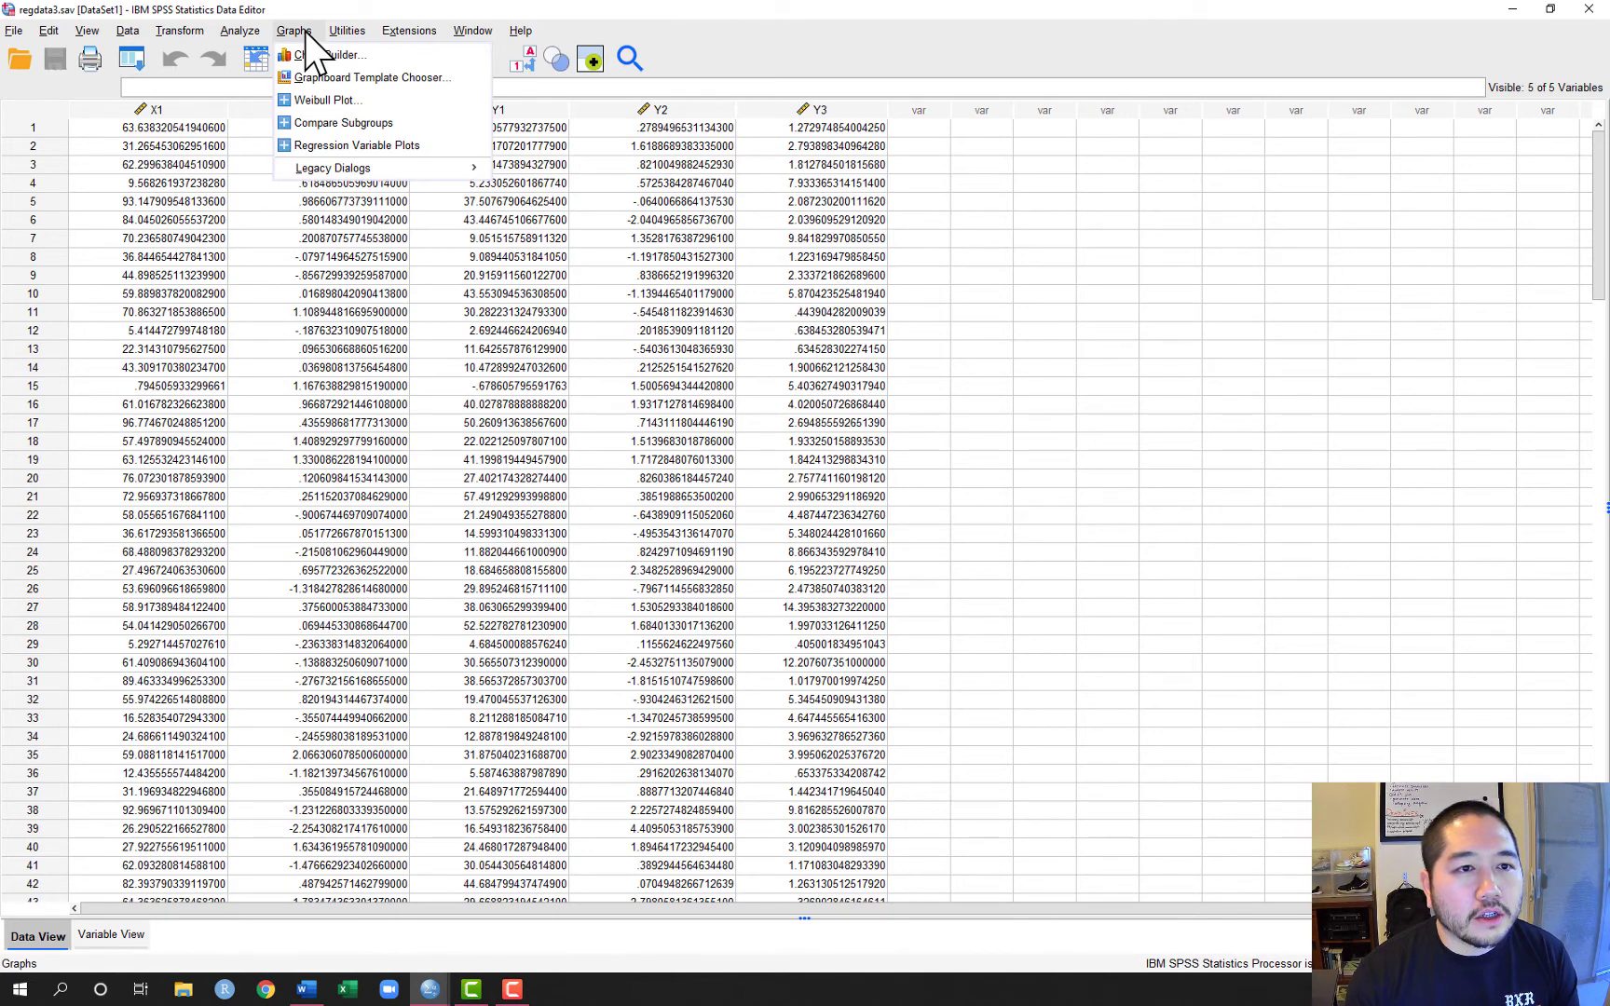
pyautogui.moveTo(345, 172)
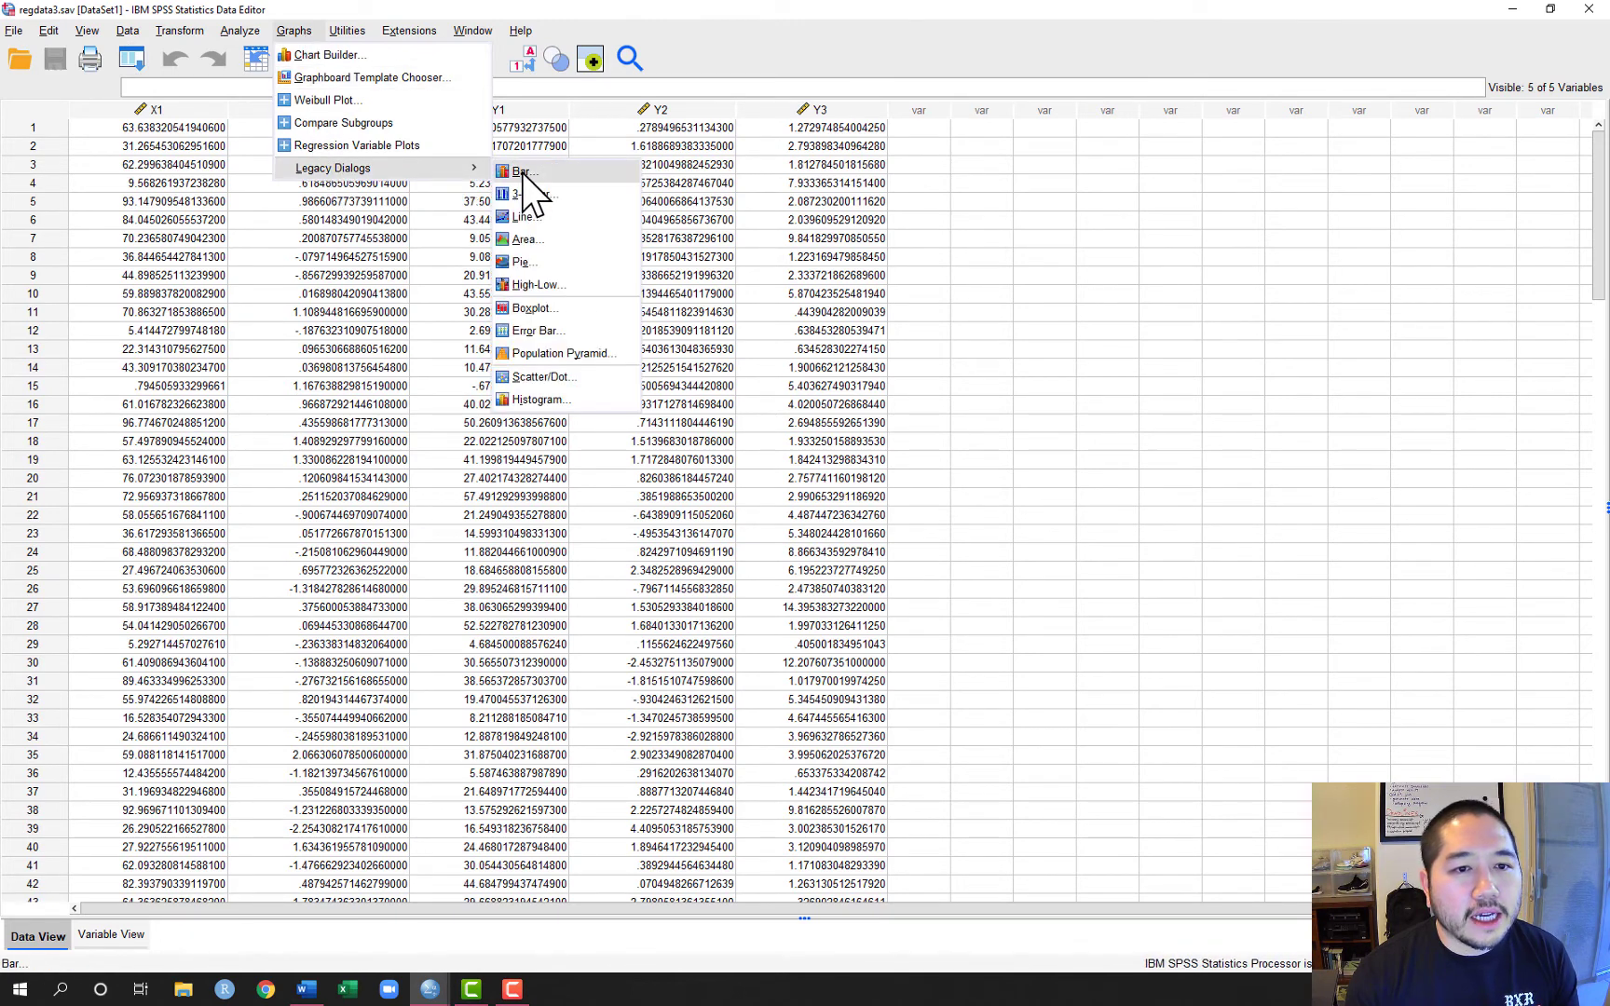
pyautogui.click(546, 384)
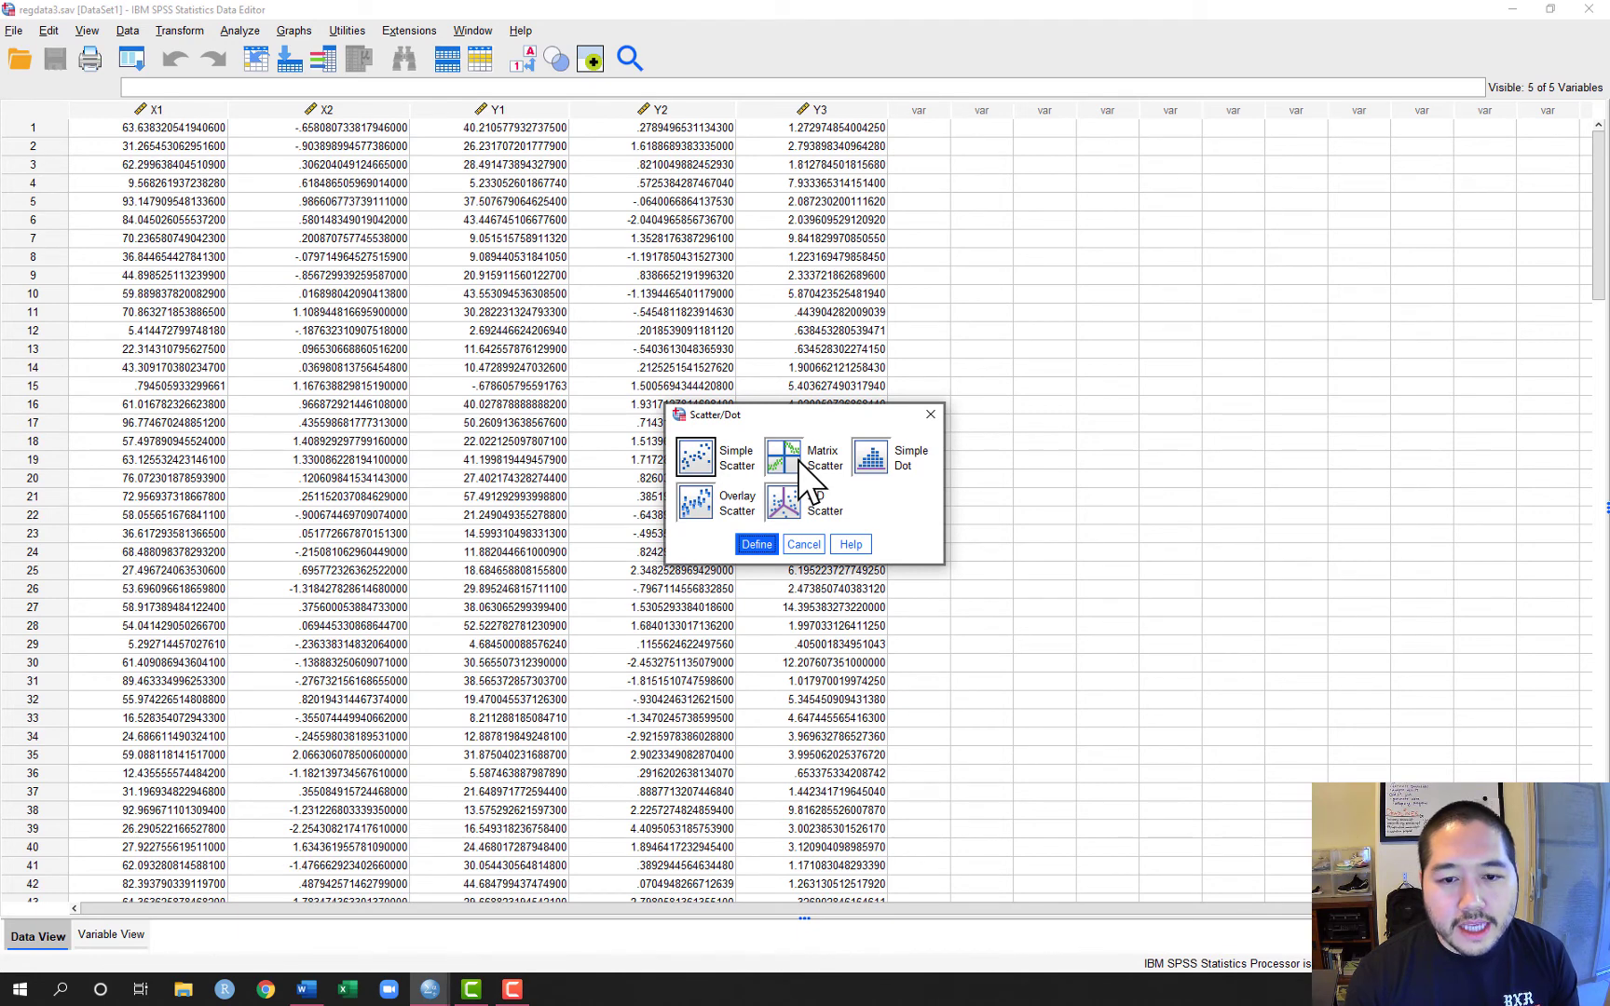
pyautogui.click(800, 468)
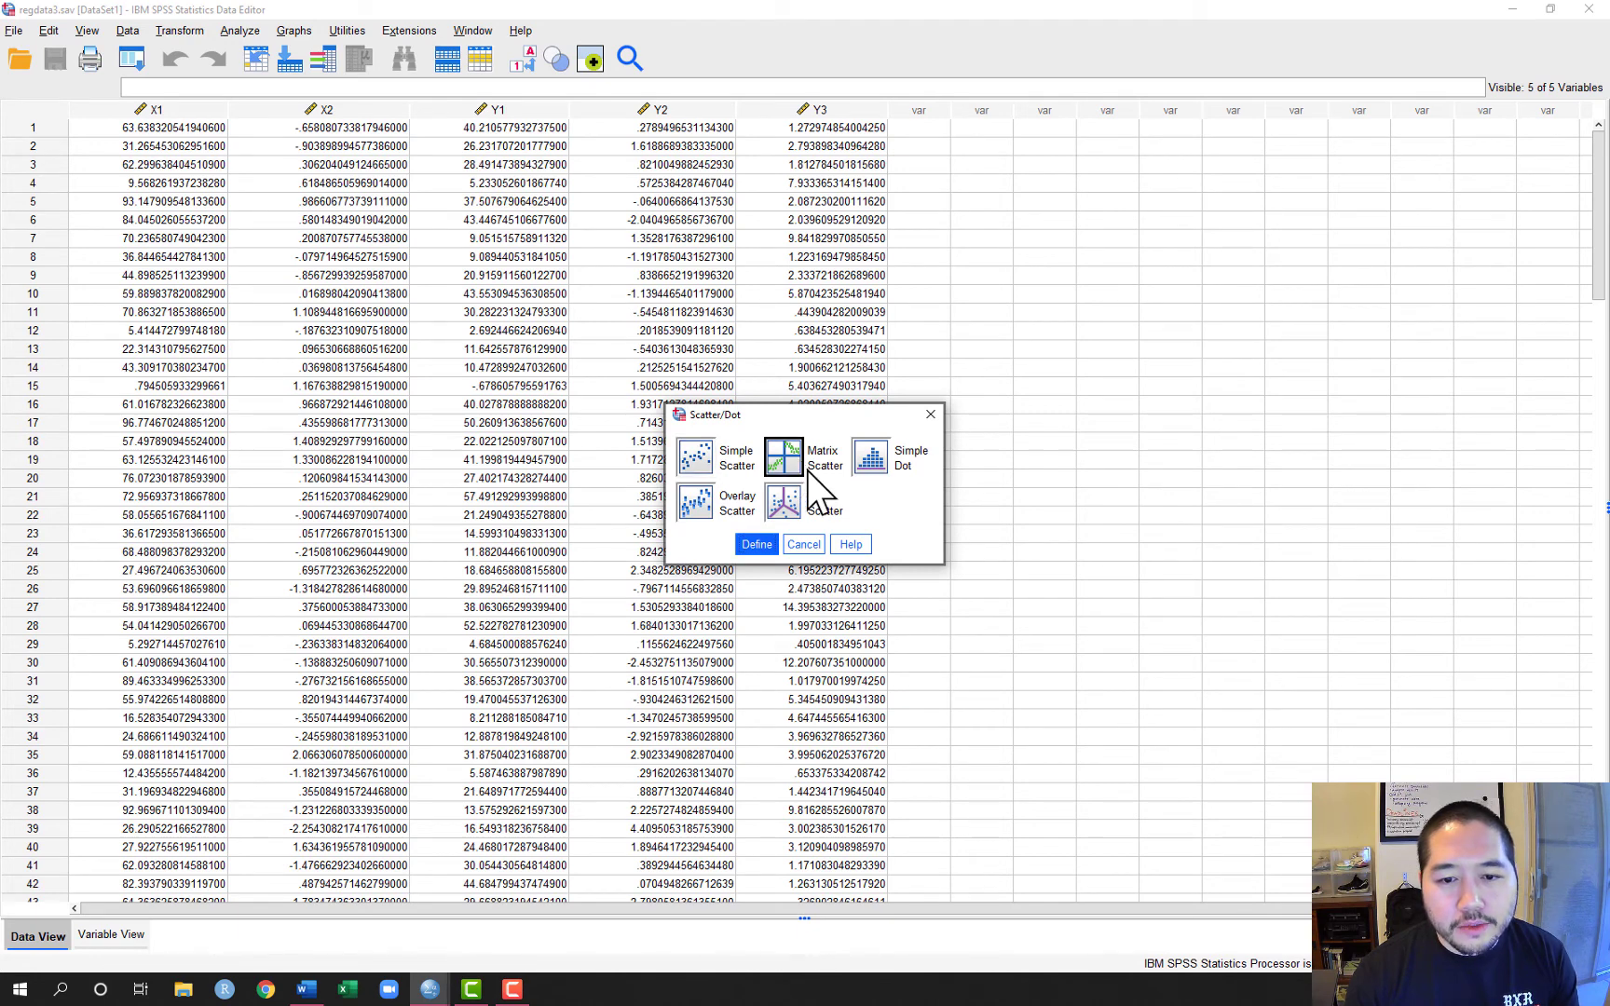
pyautogui.click(753, 546)
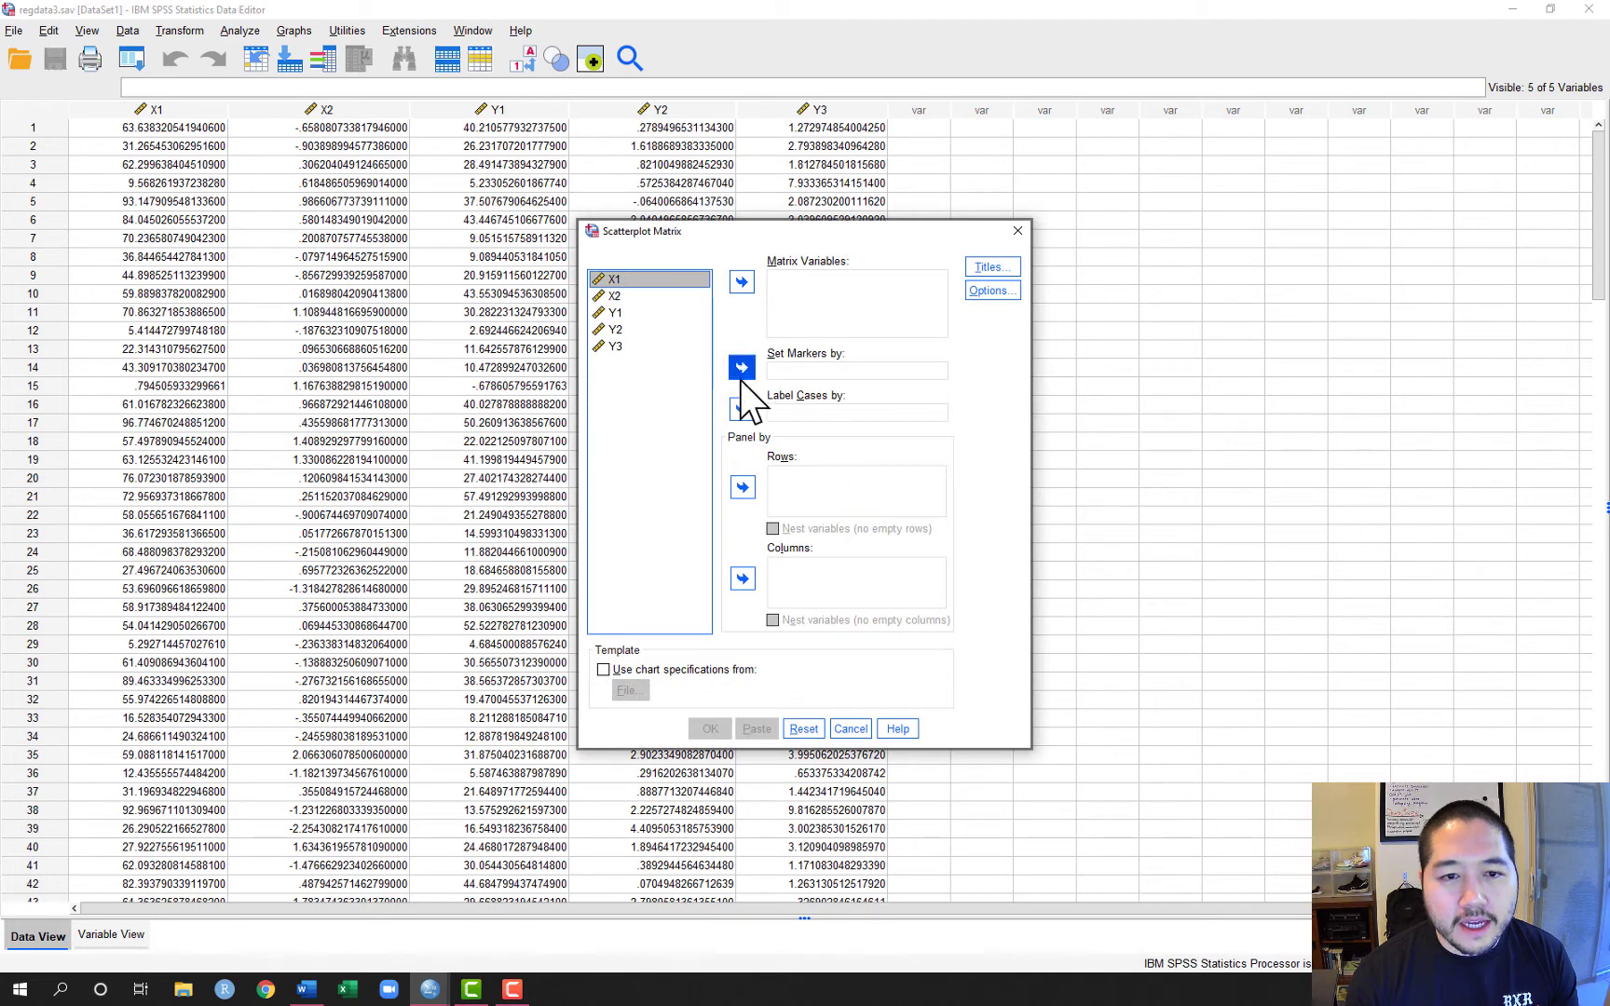
pyautogui.keyDown('shift'); pyautogui.click(617, 346); pyautogui.keyUp('shift')
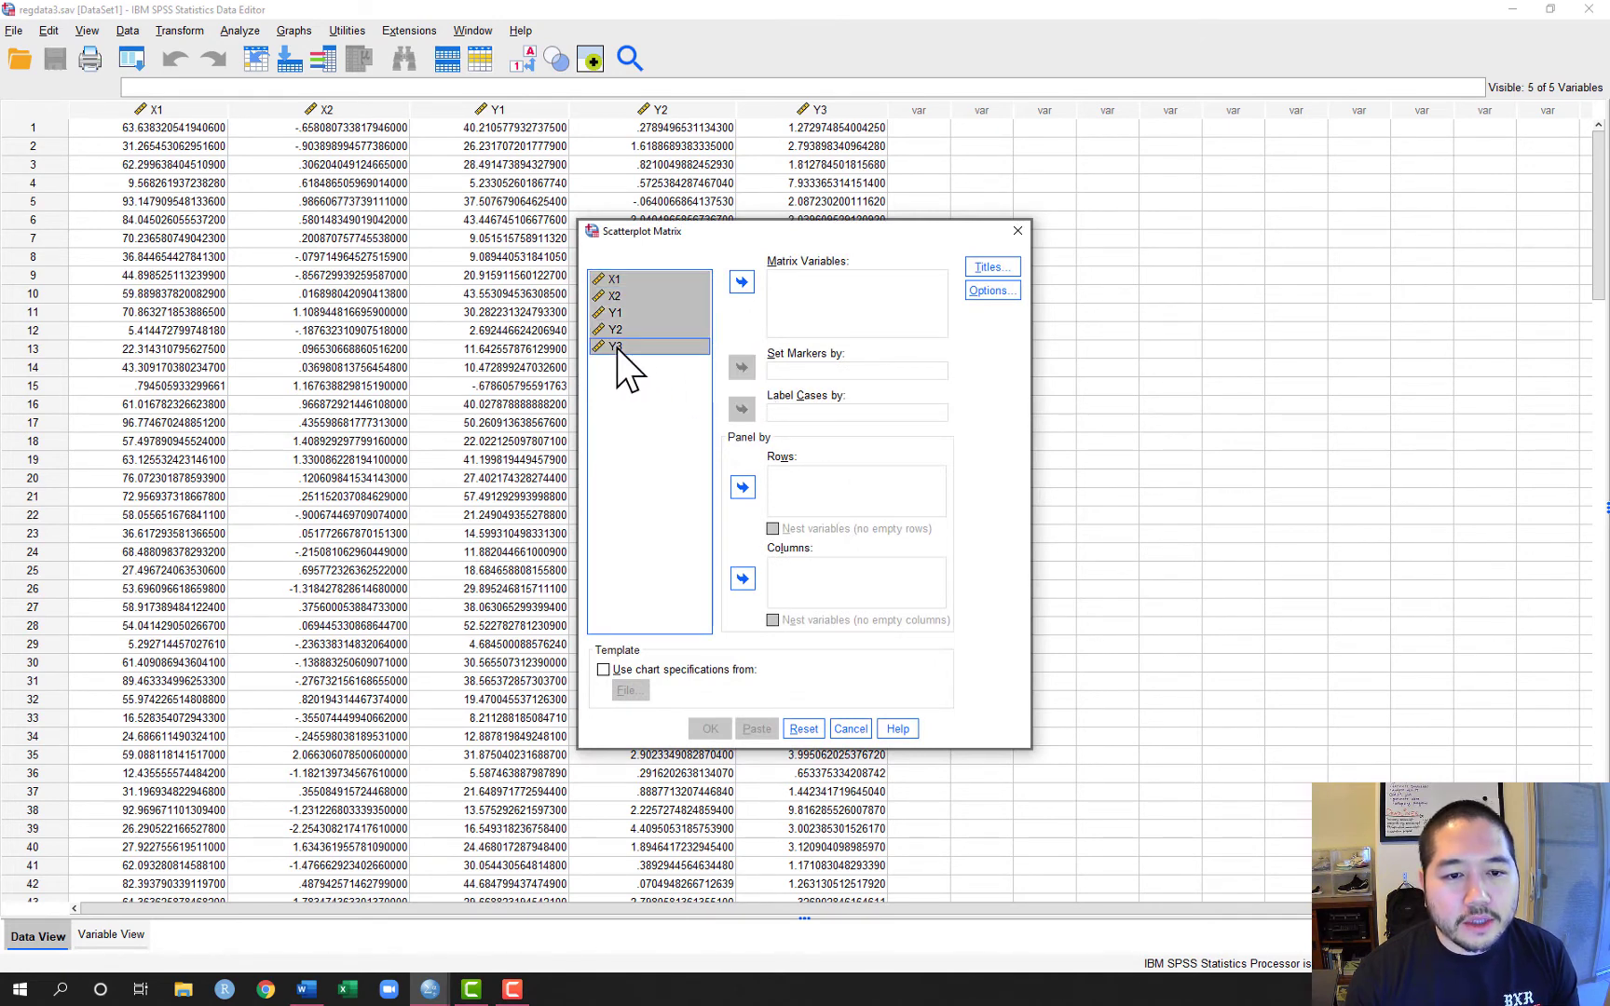
pyautogui.click(748, 280)
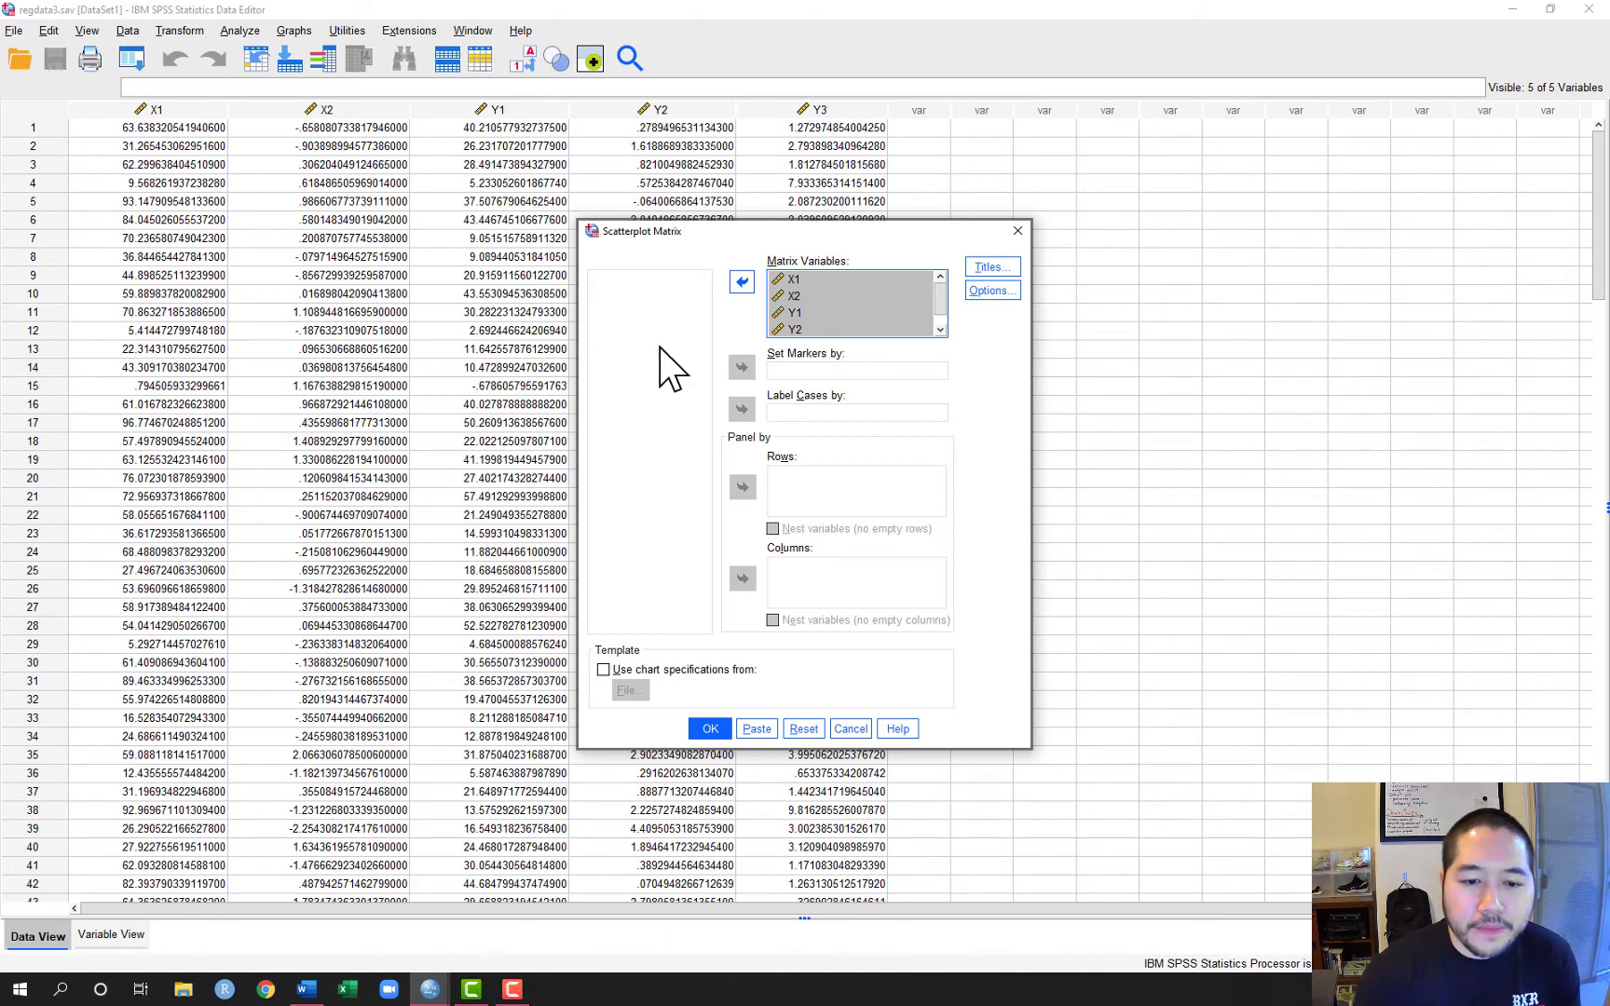
pyautogui.click(711, 729)
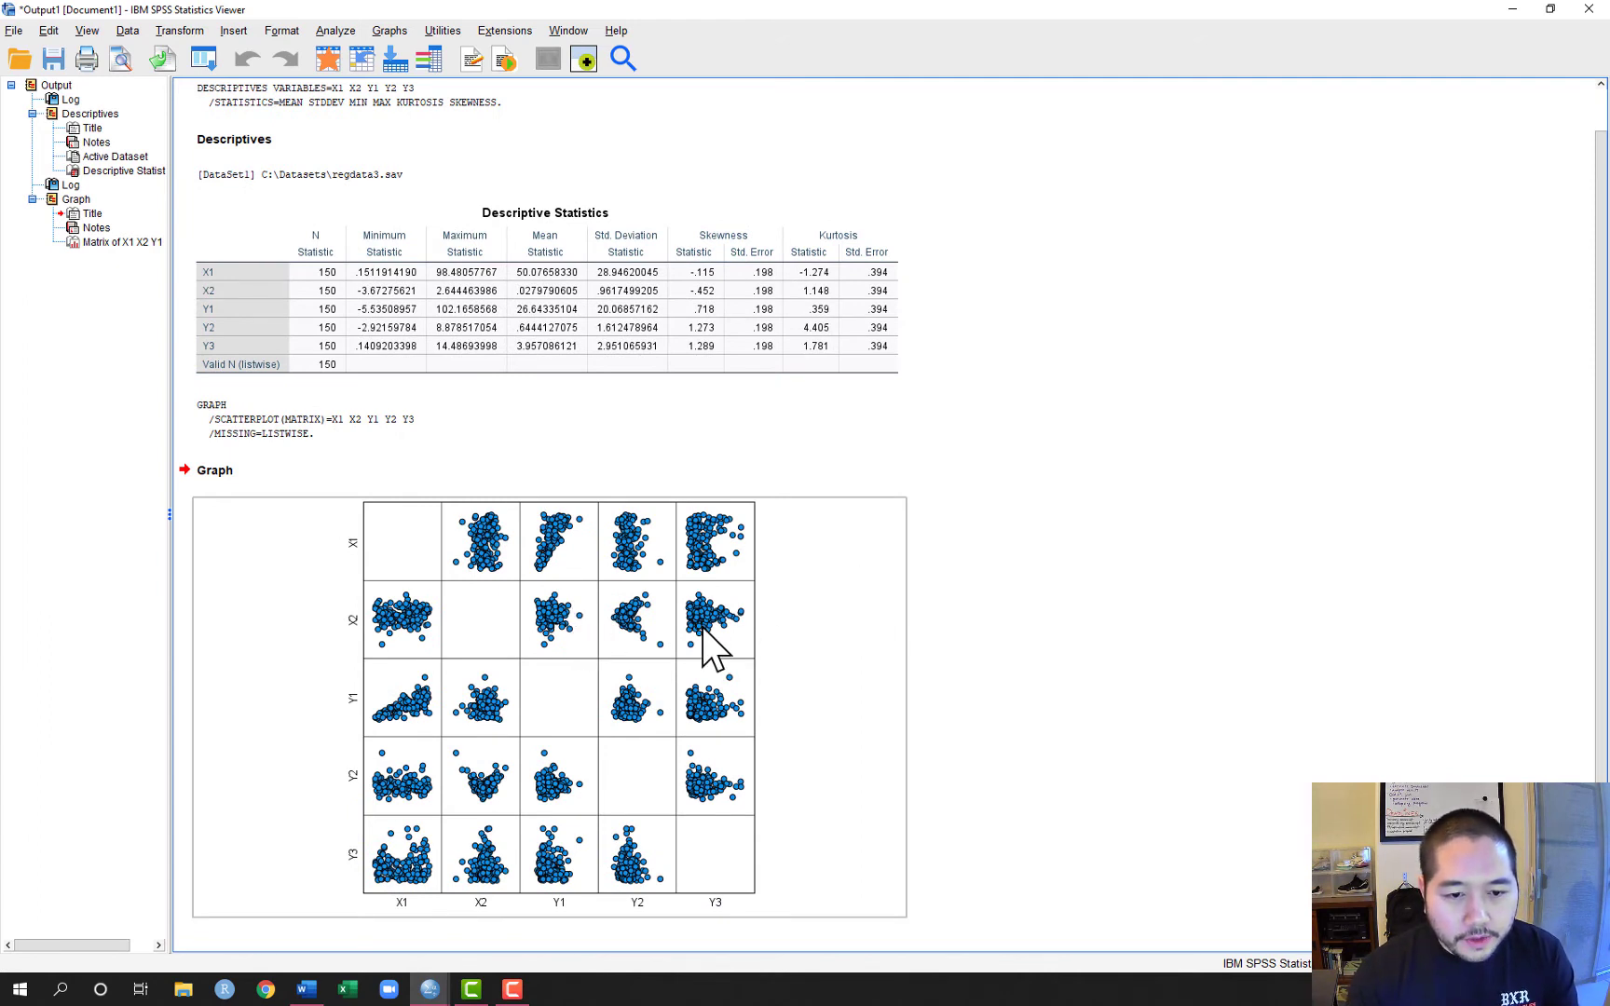
# - Open the scatterplot matrix for editing and choose black as the fill color of its markers
pyautogui.click(787, 659)
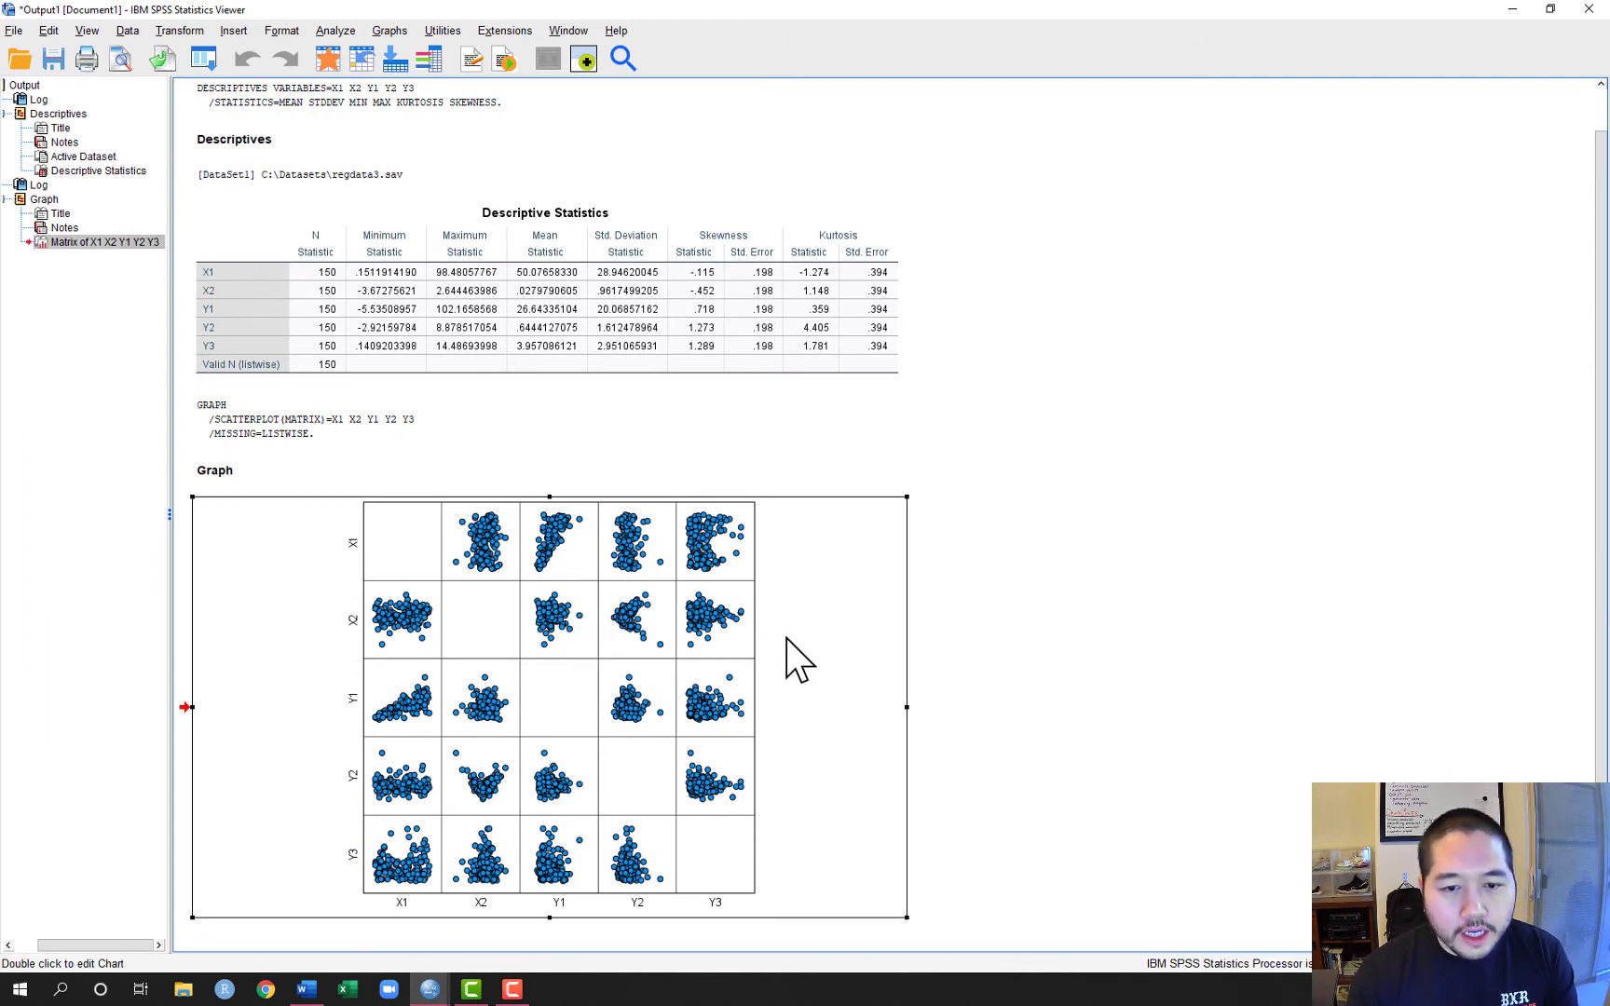
pyautogui.doubleClick(787, 659)
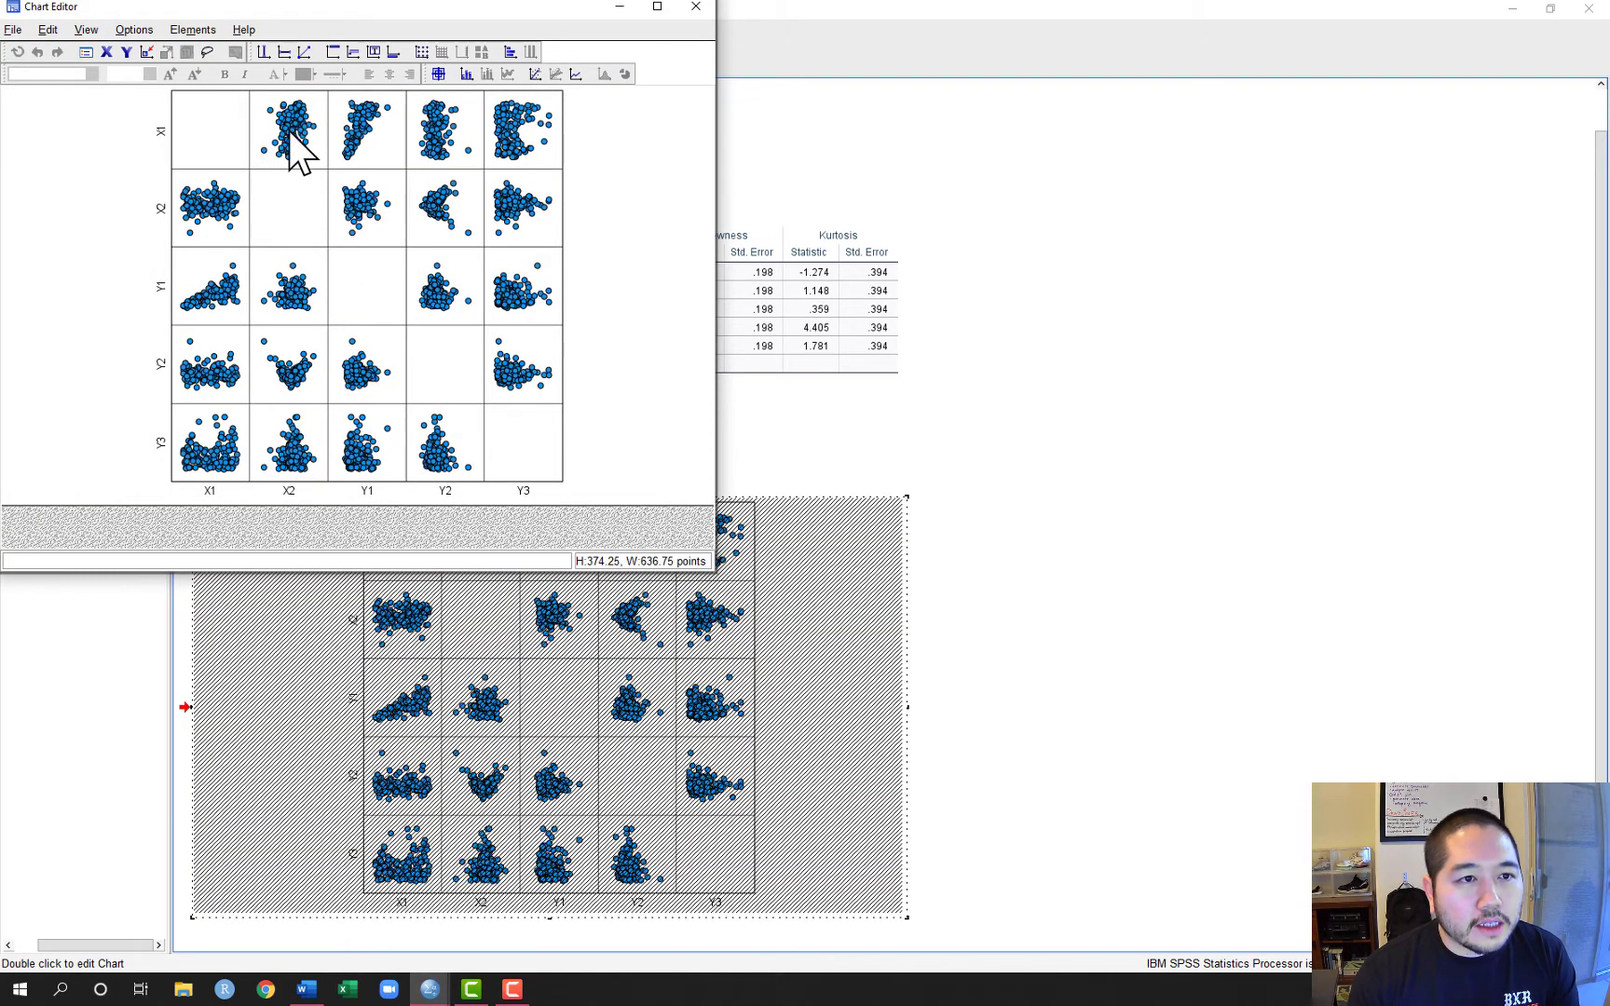
pyautogui.doubleClick(290, 132)
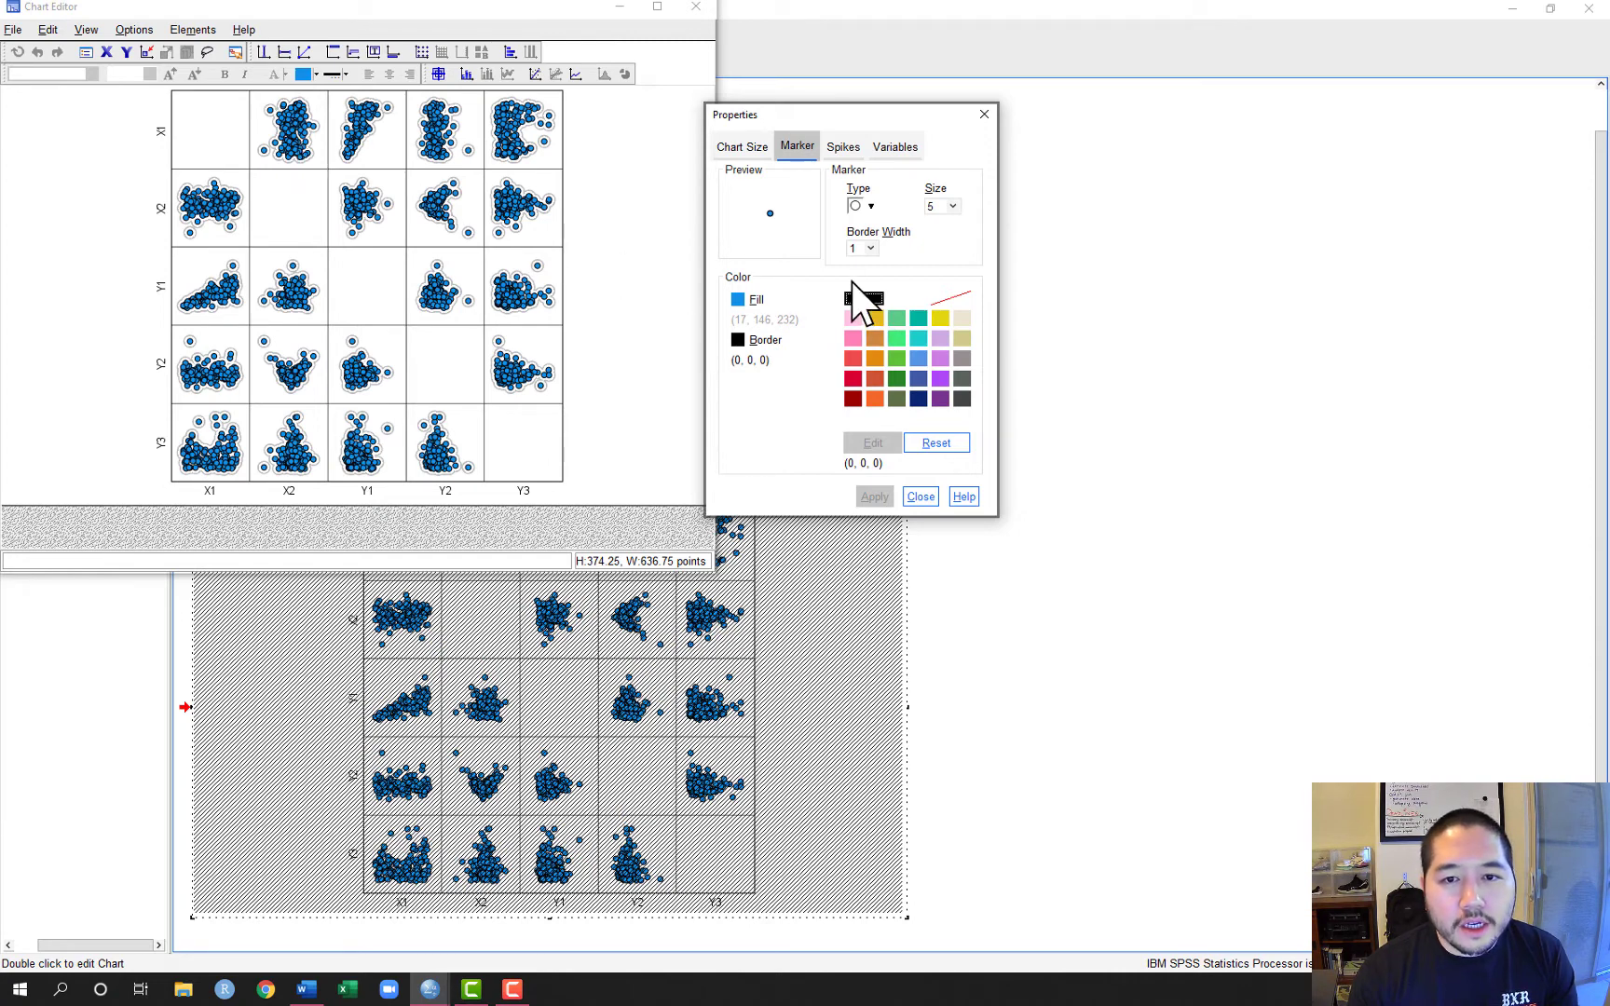
pyautogui.click(868, 205)
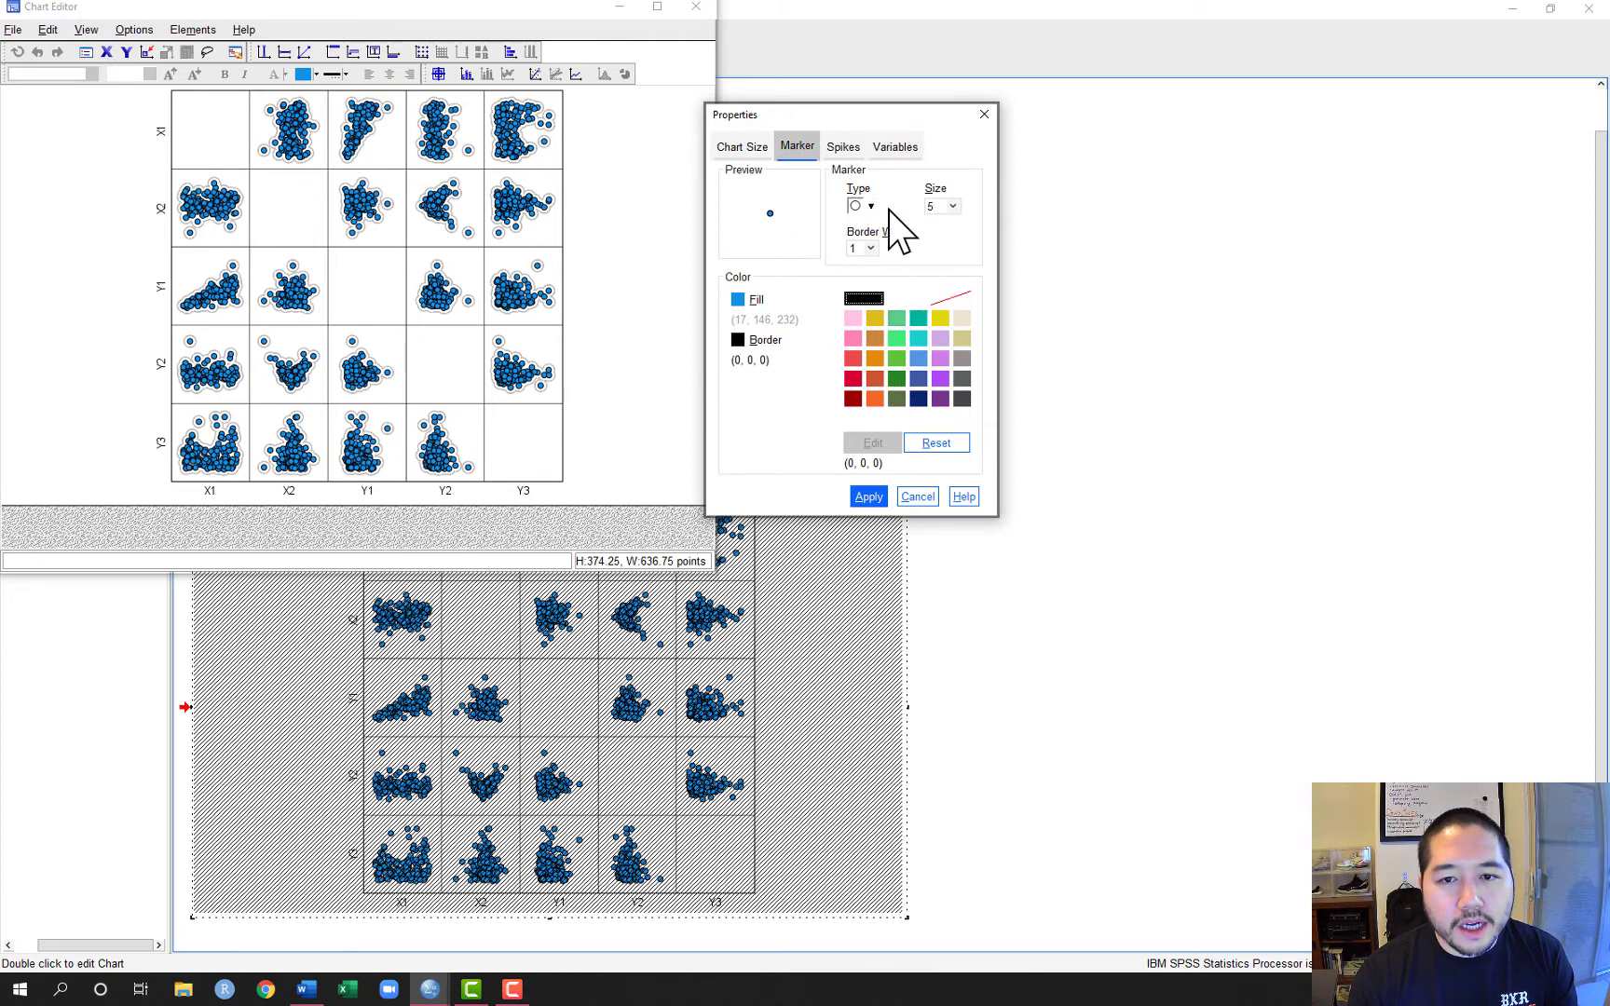
pyautogui.click(871, 206)
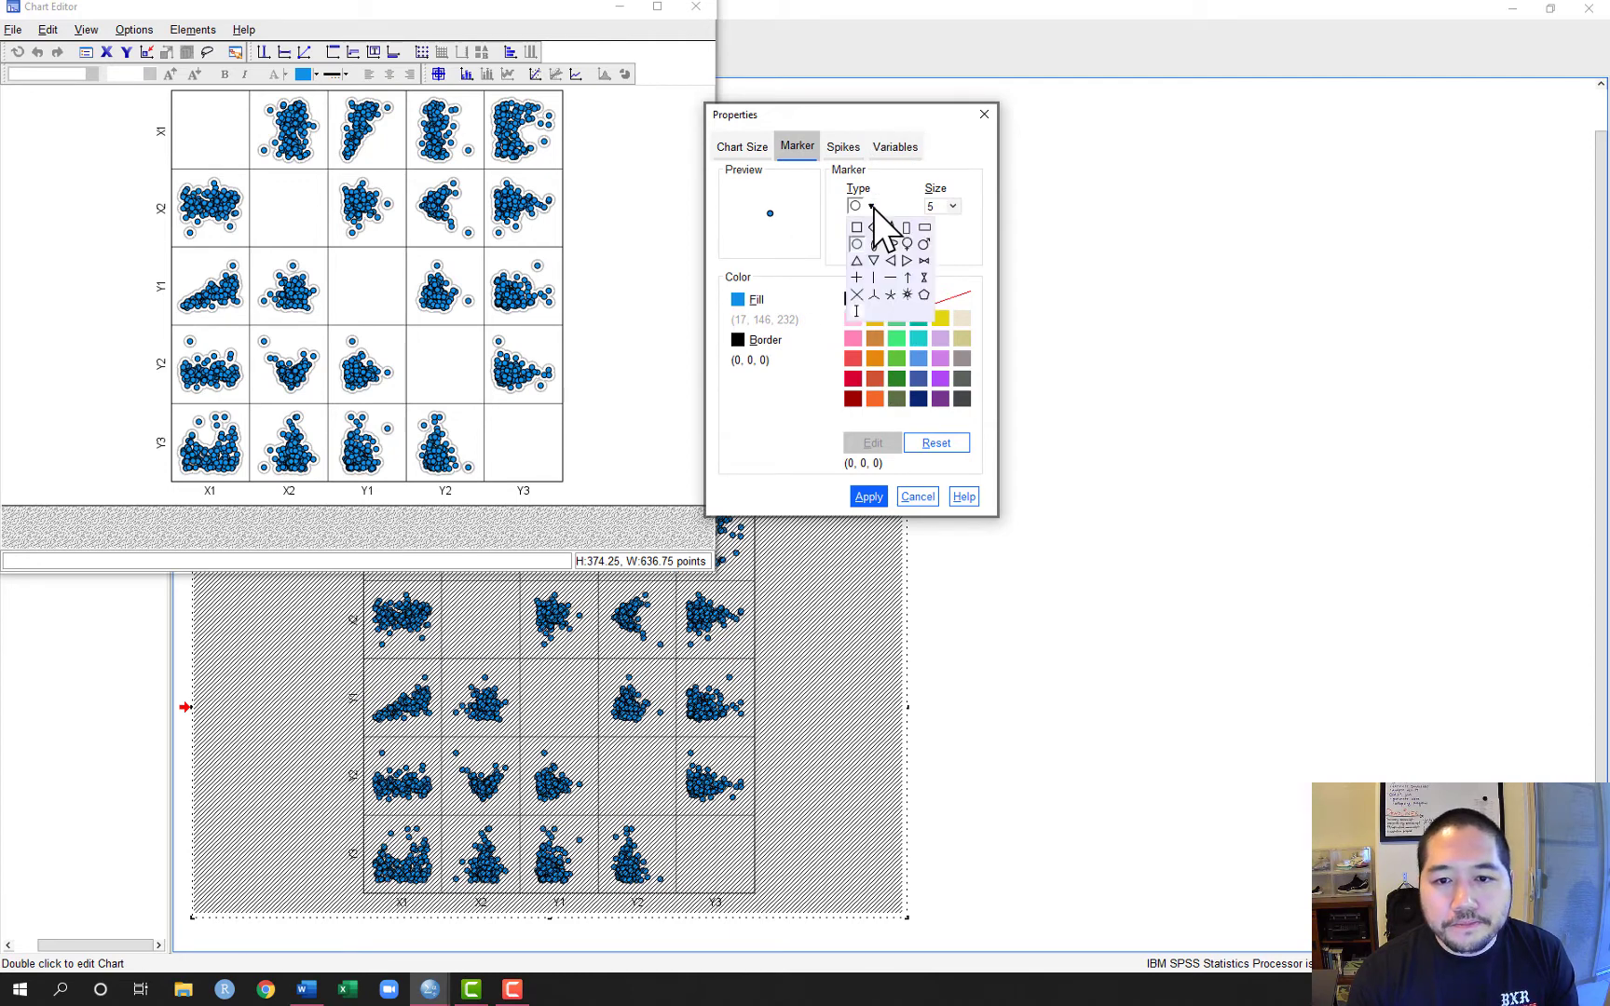
pyautogui.click(901, 208)
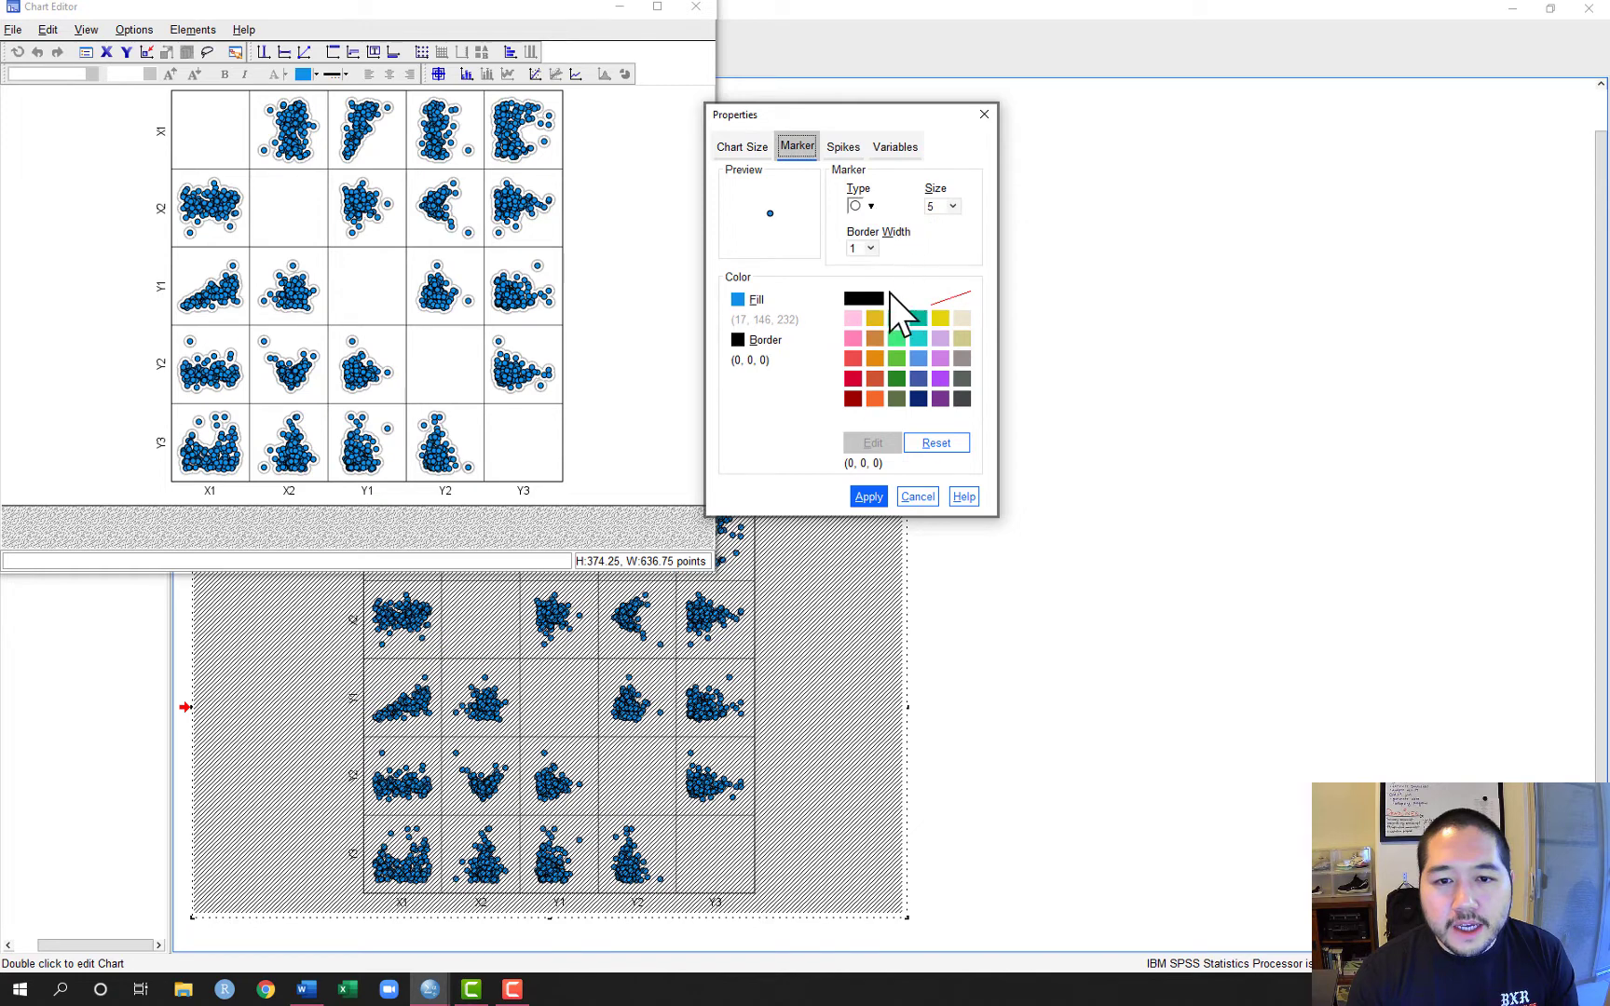
pyautogui.click(738, 306)
pyautogui.click(863, 298)
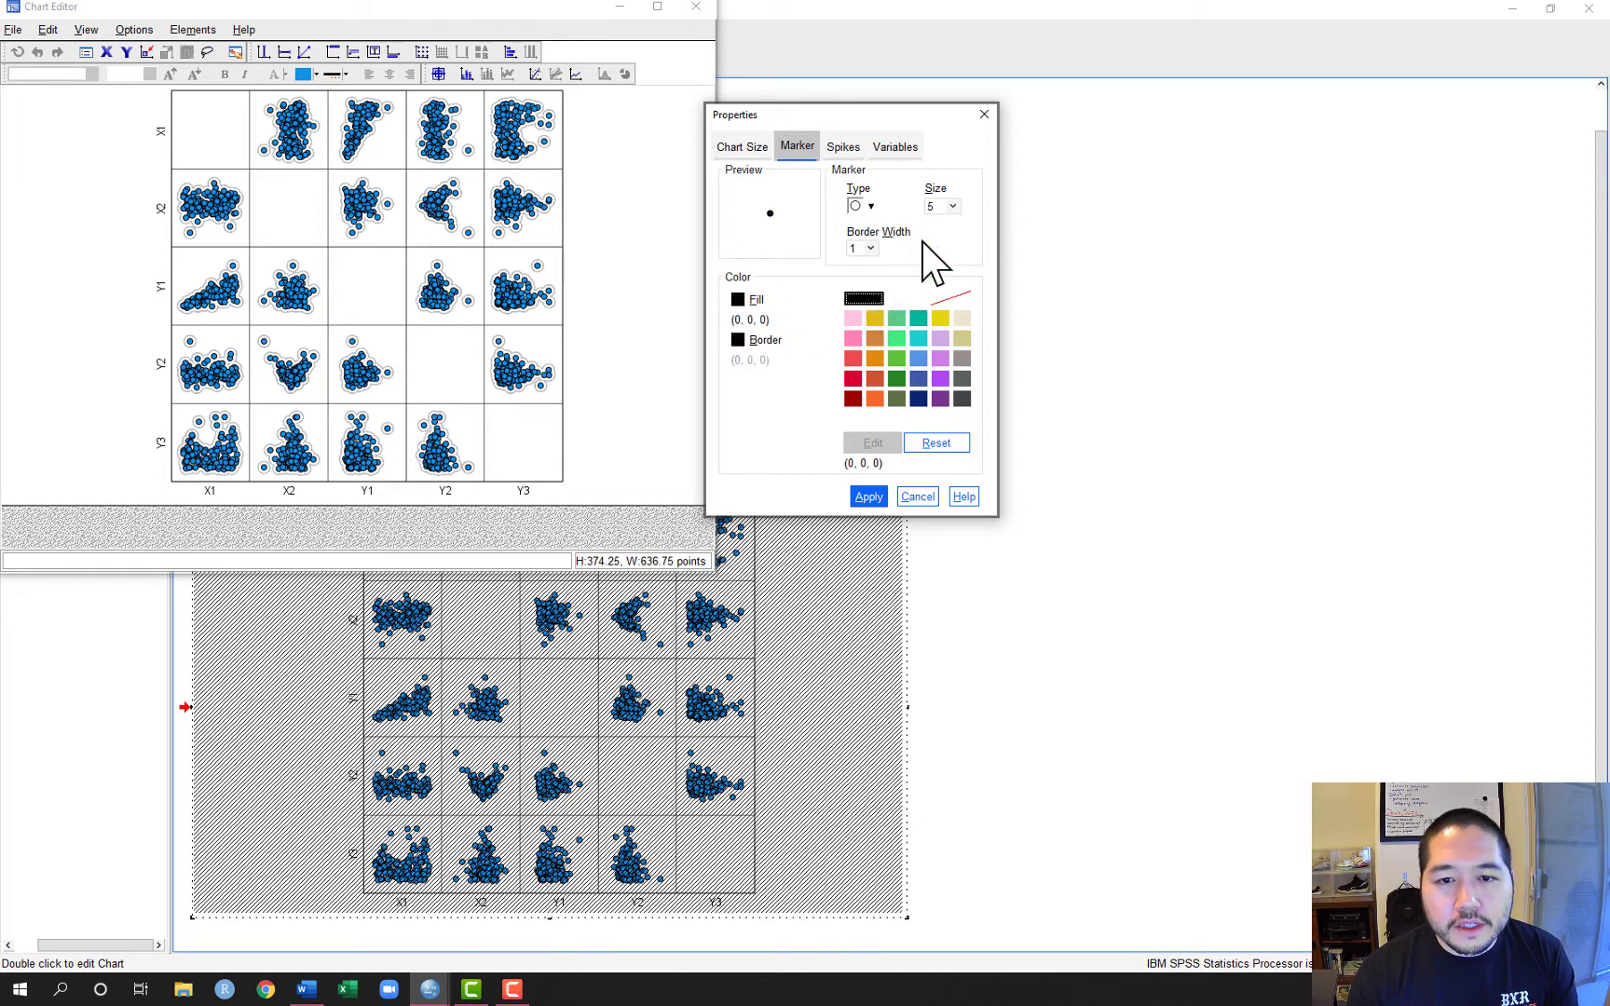
# - Set the marker size to 3, apply the marker changes and close the chart editor
pyautogui.click(953, 206)
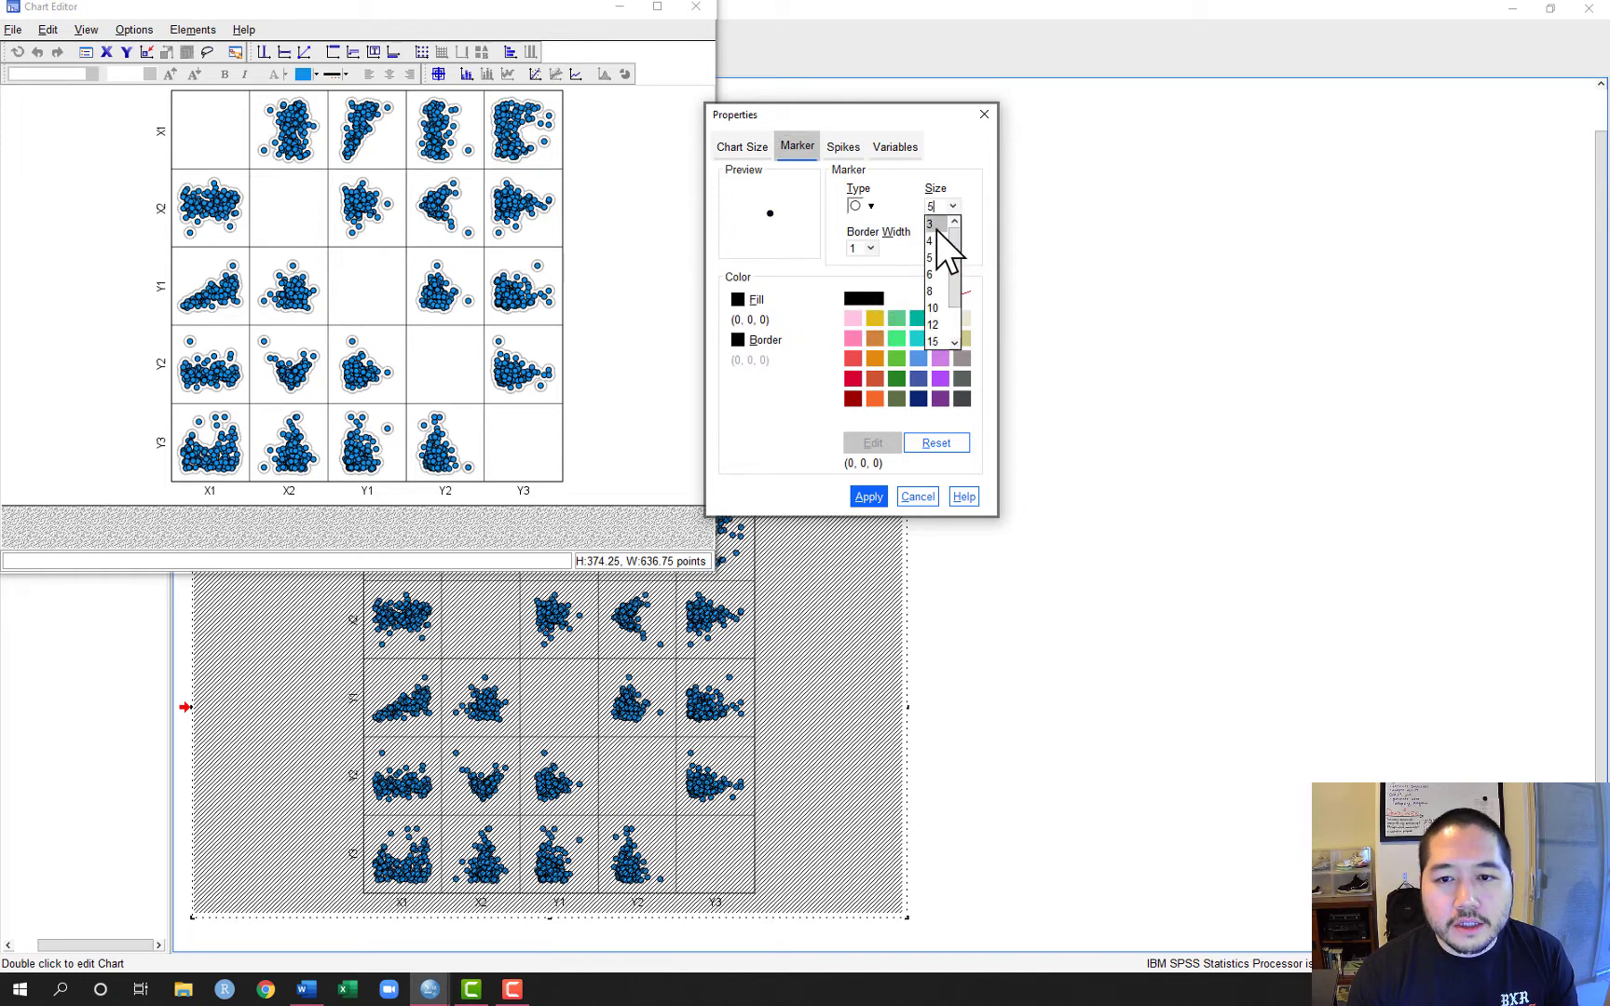
pyautogui.click(937, 233)
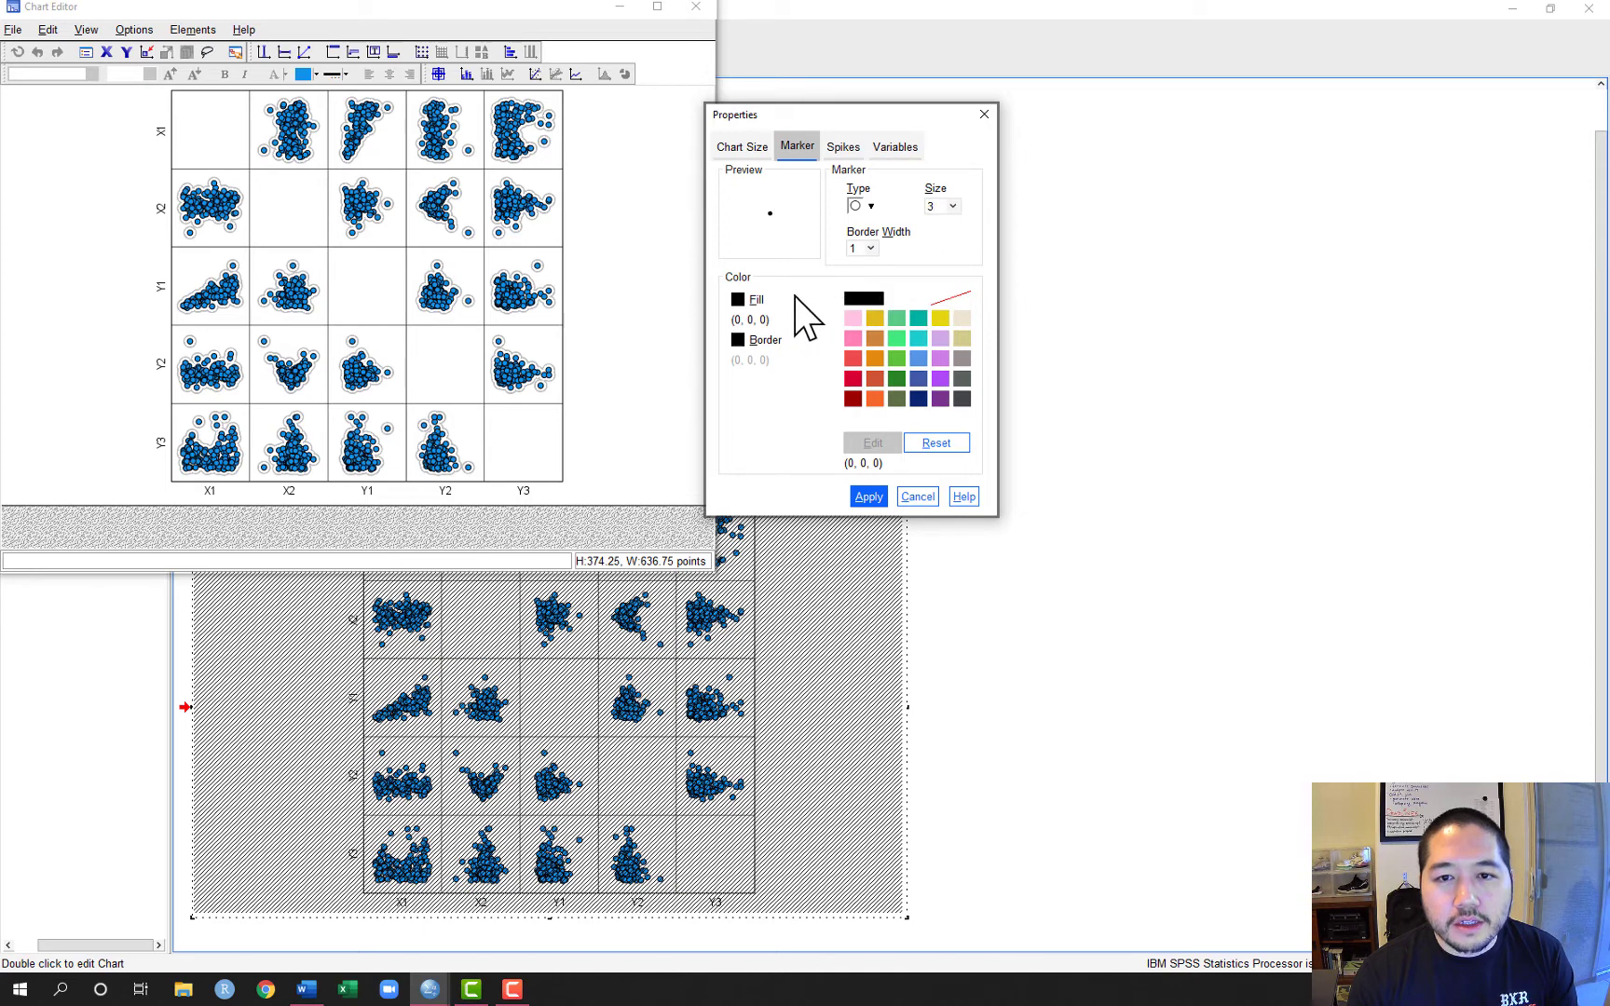
pyautogui.click(857, 500)
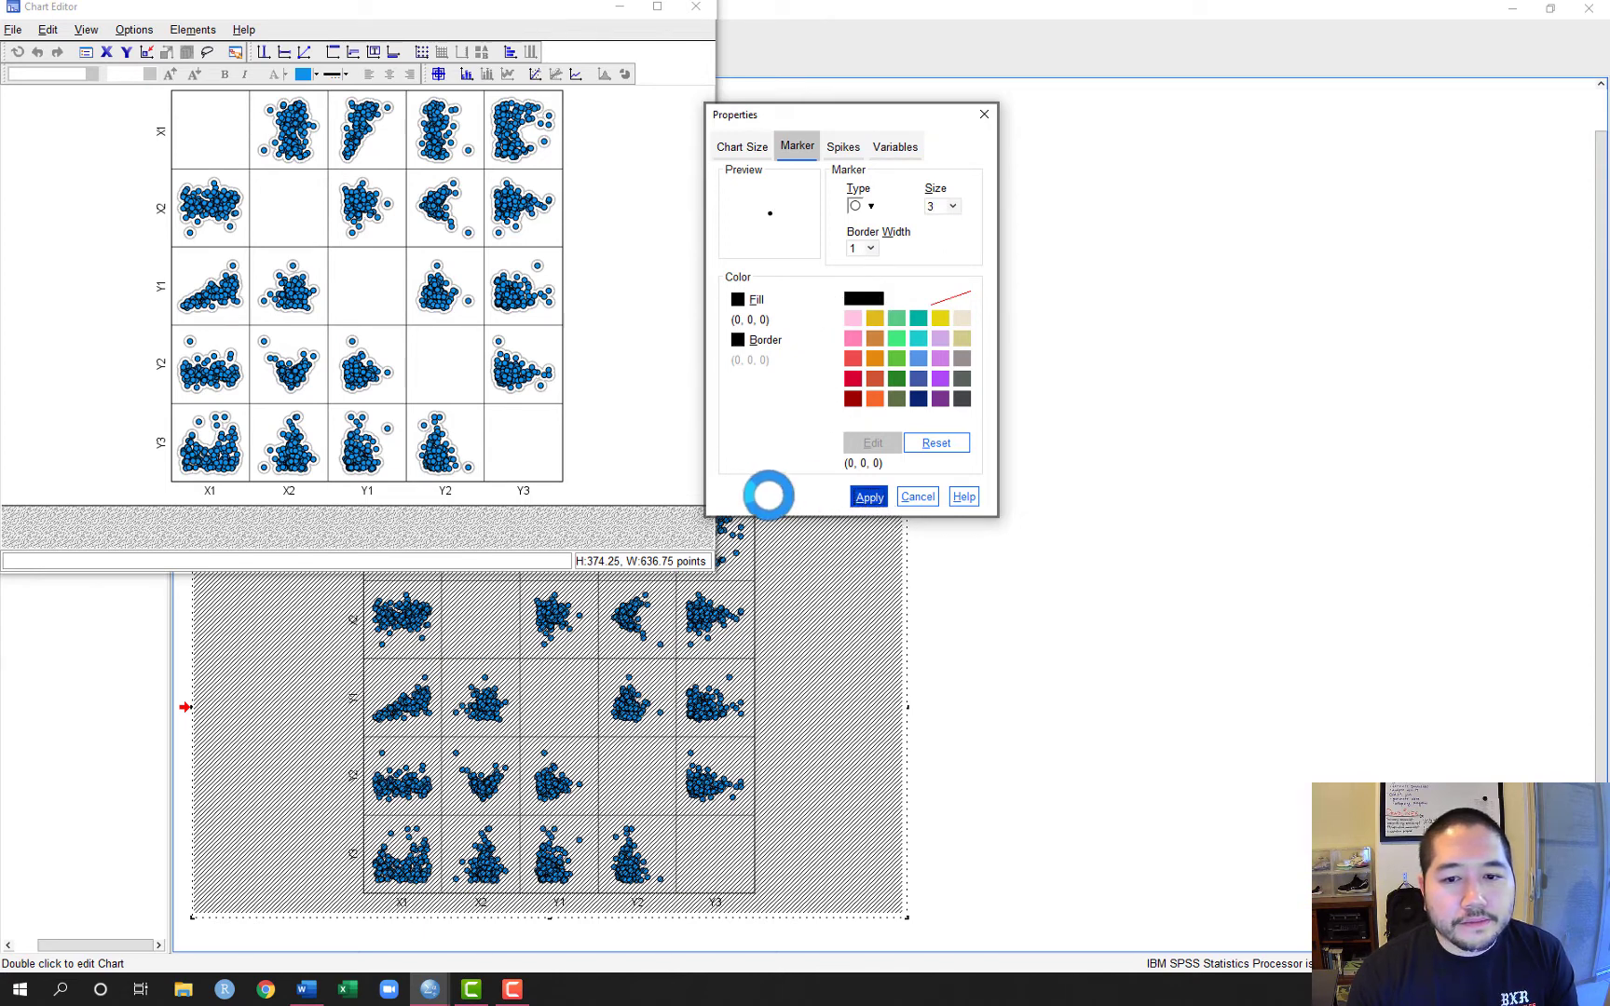
pyautogui.click(921, 496)
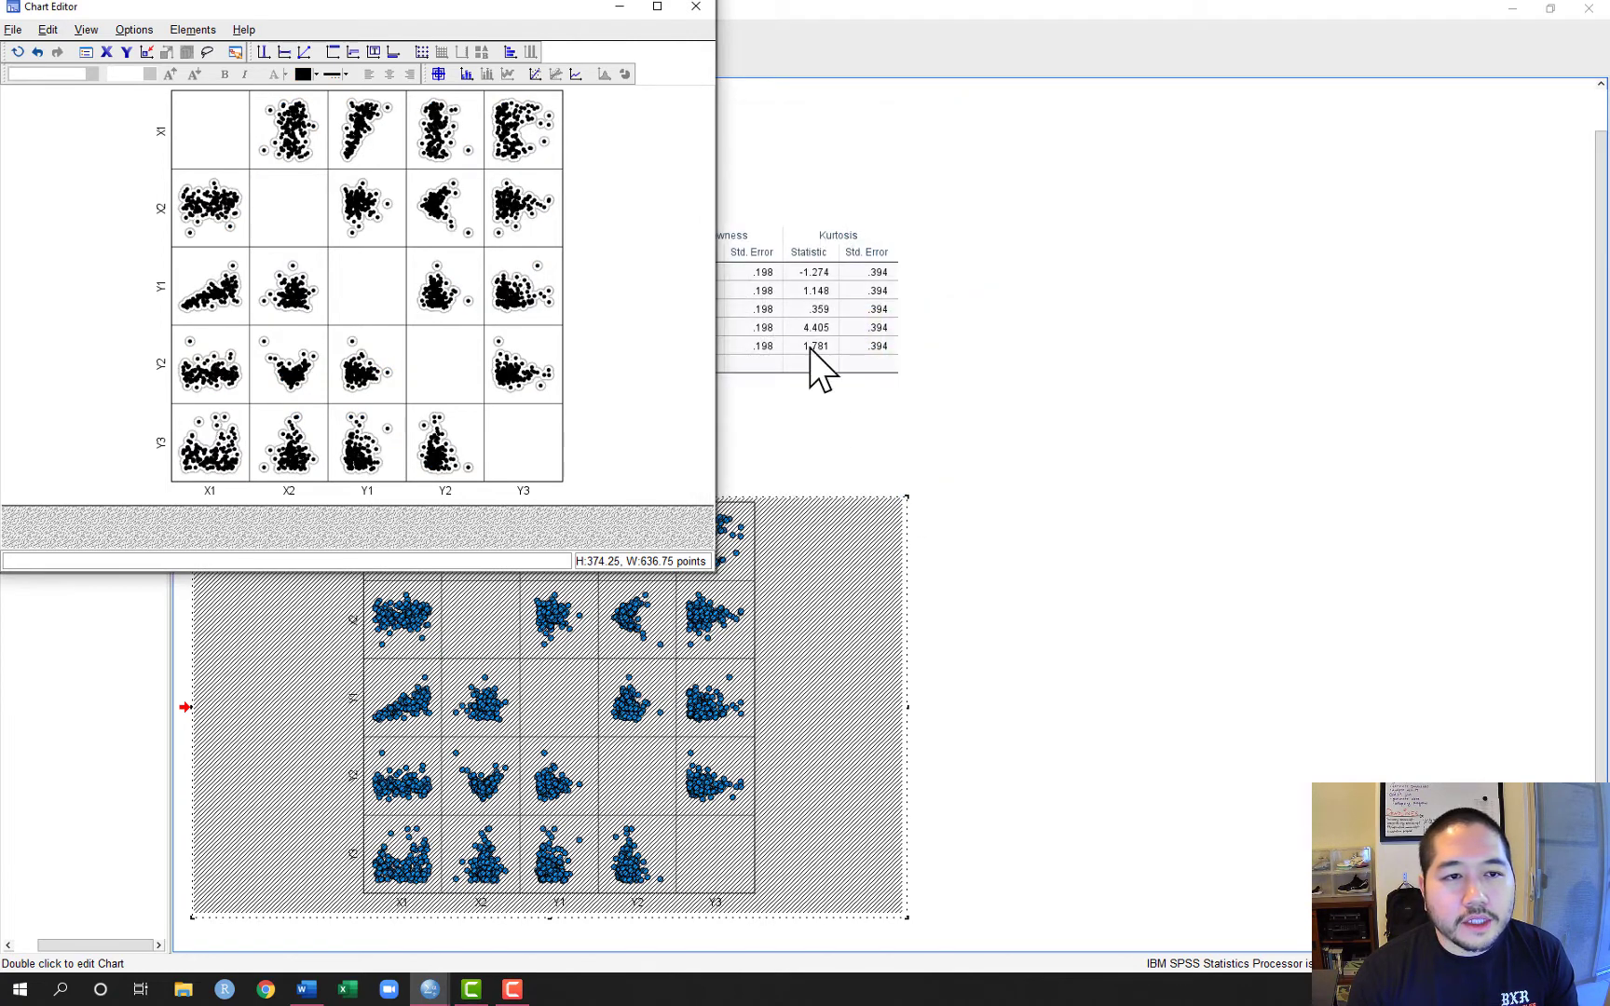
pyautogui.click(698, 10)
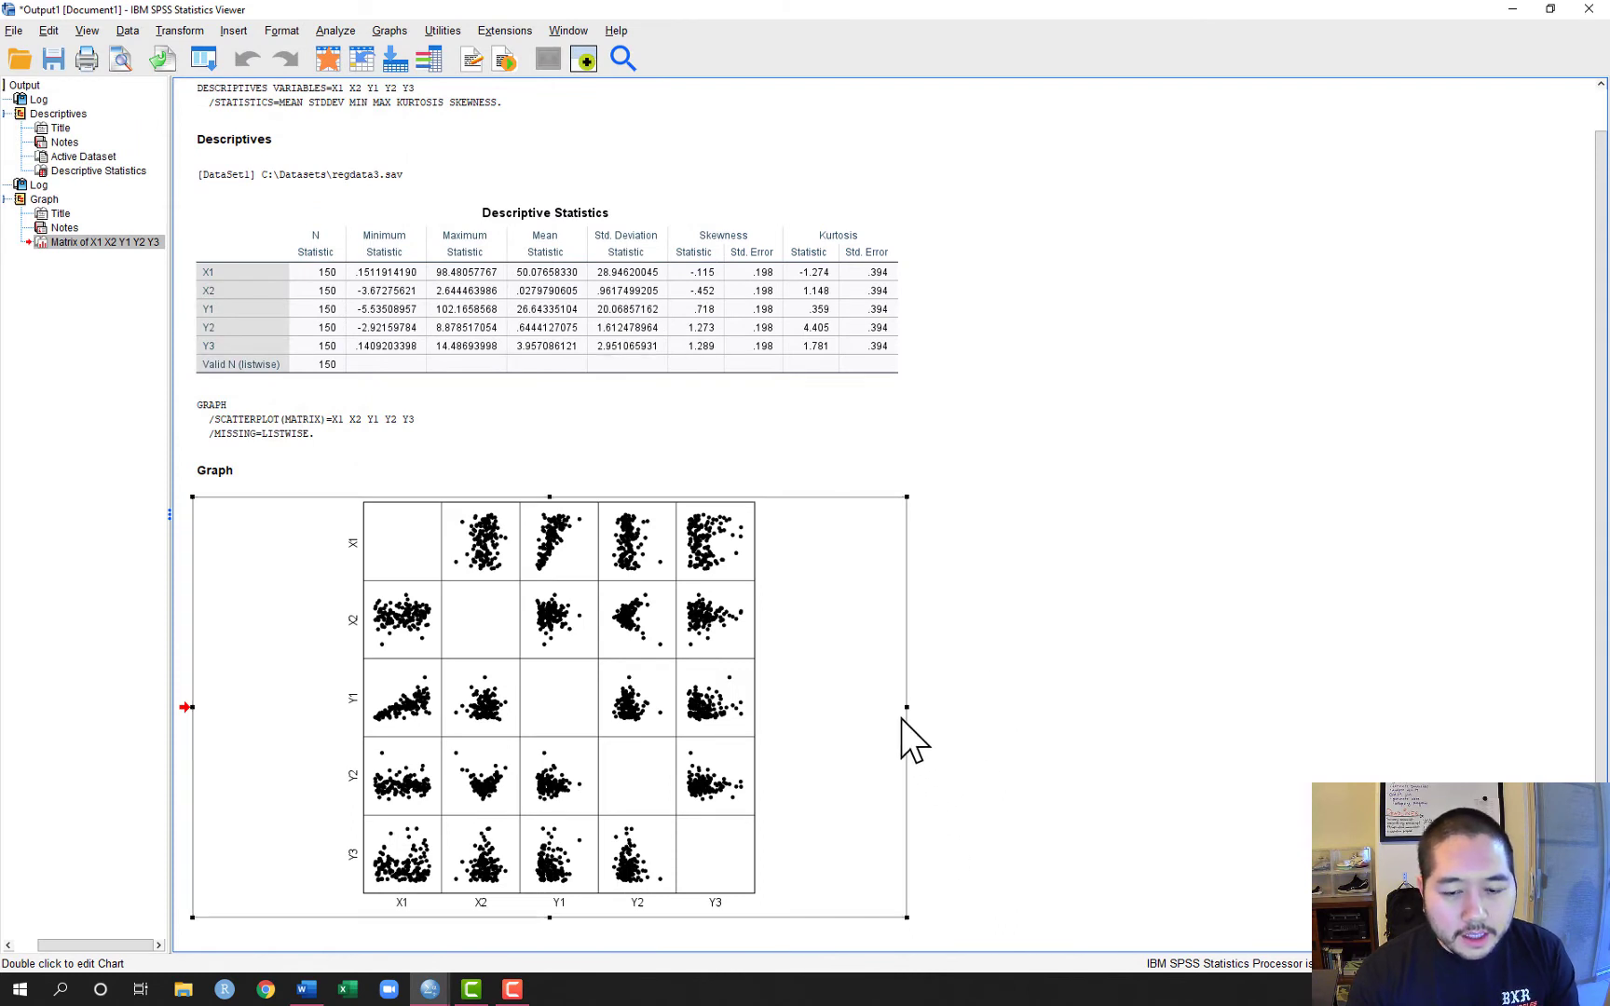
# - Enlarge the scatterplot matrix in the output by extending its frame in both width and height
pyautogui.moveTo(903, 705); pyautogui.dragTo(1374, 736)
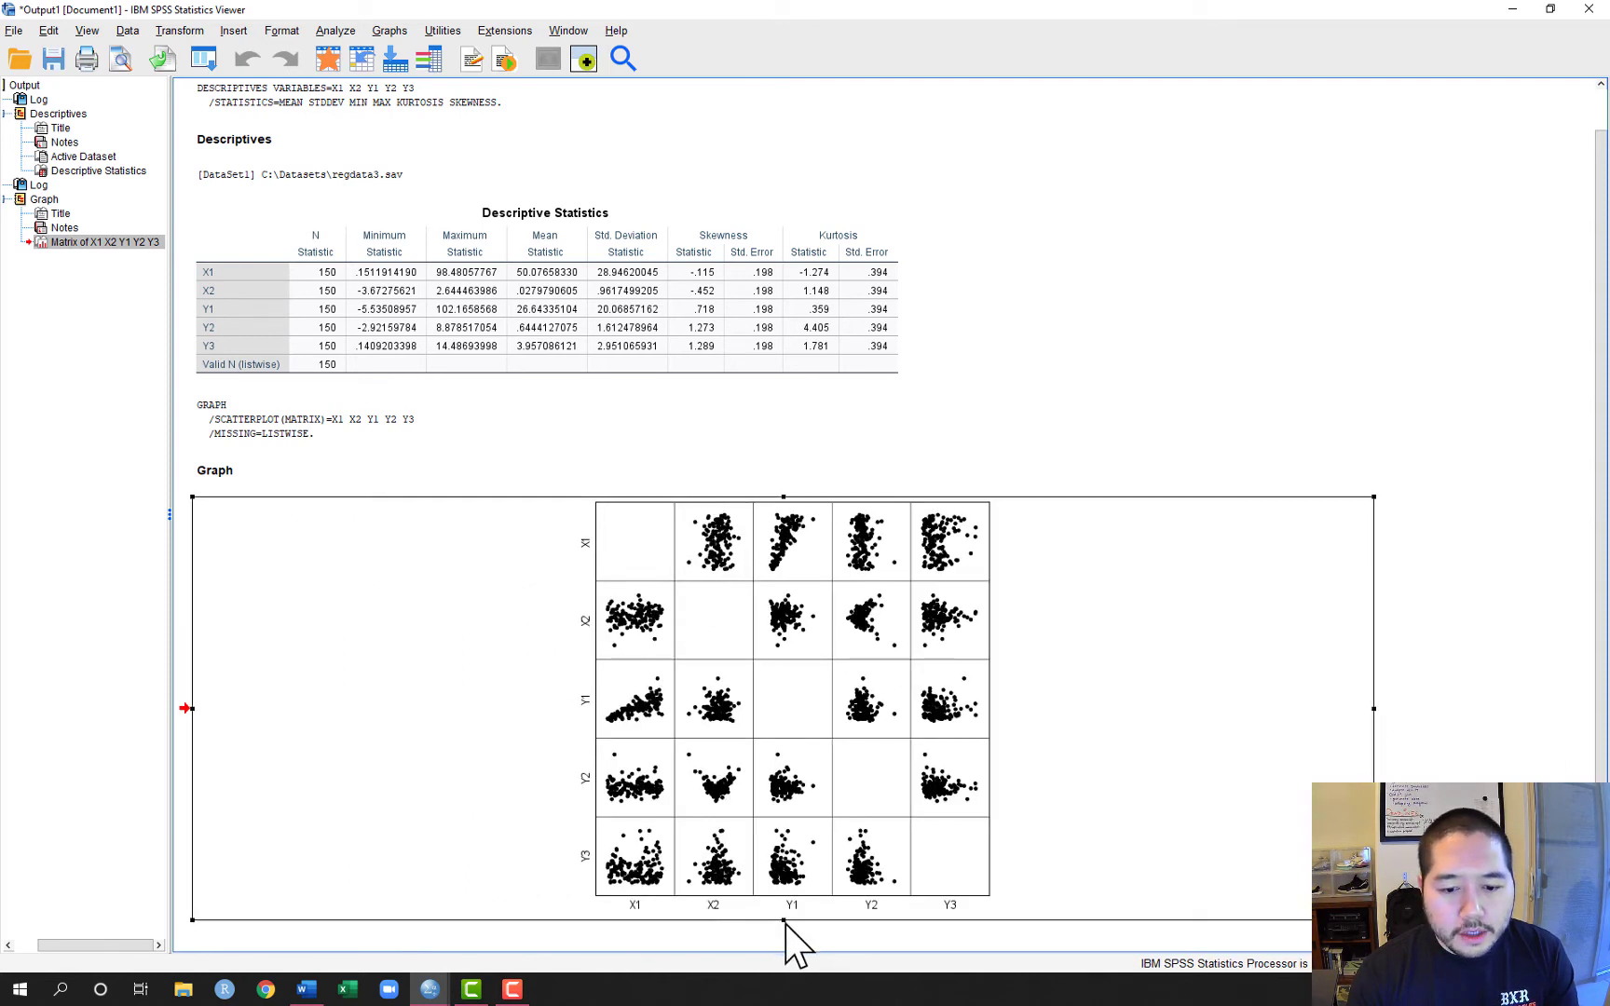
pyautogui.moveTo(783, 921); pyautogui.dragTo(784, 1005)
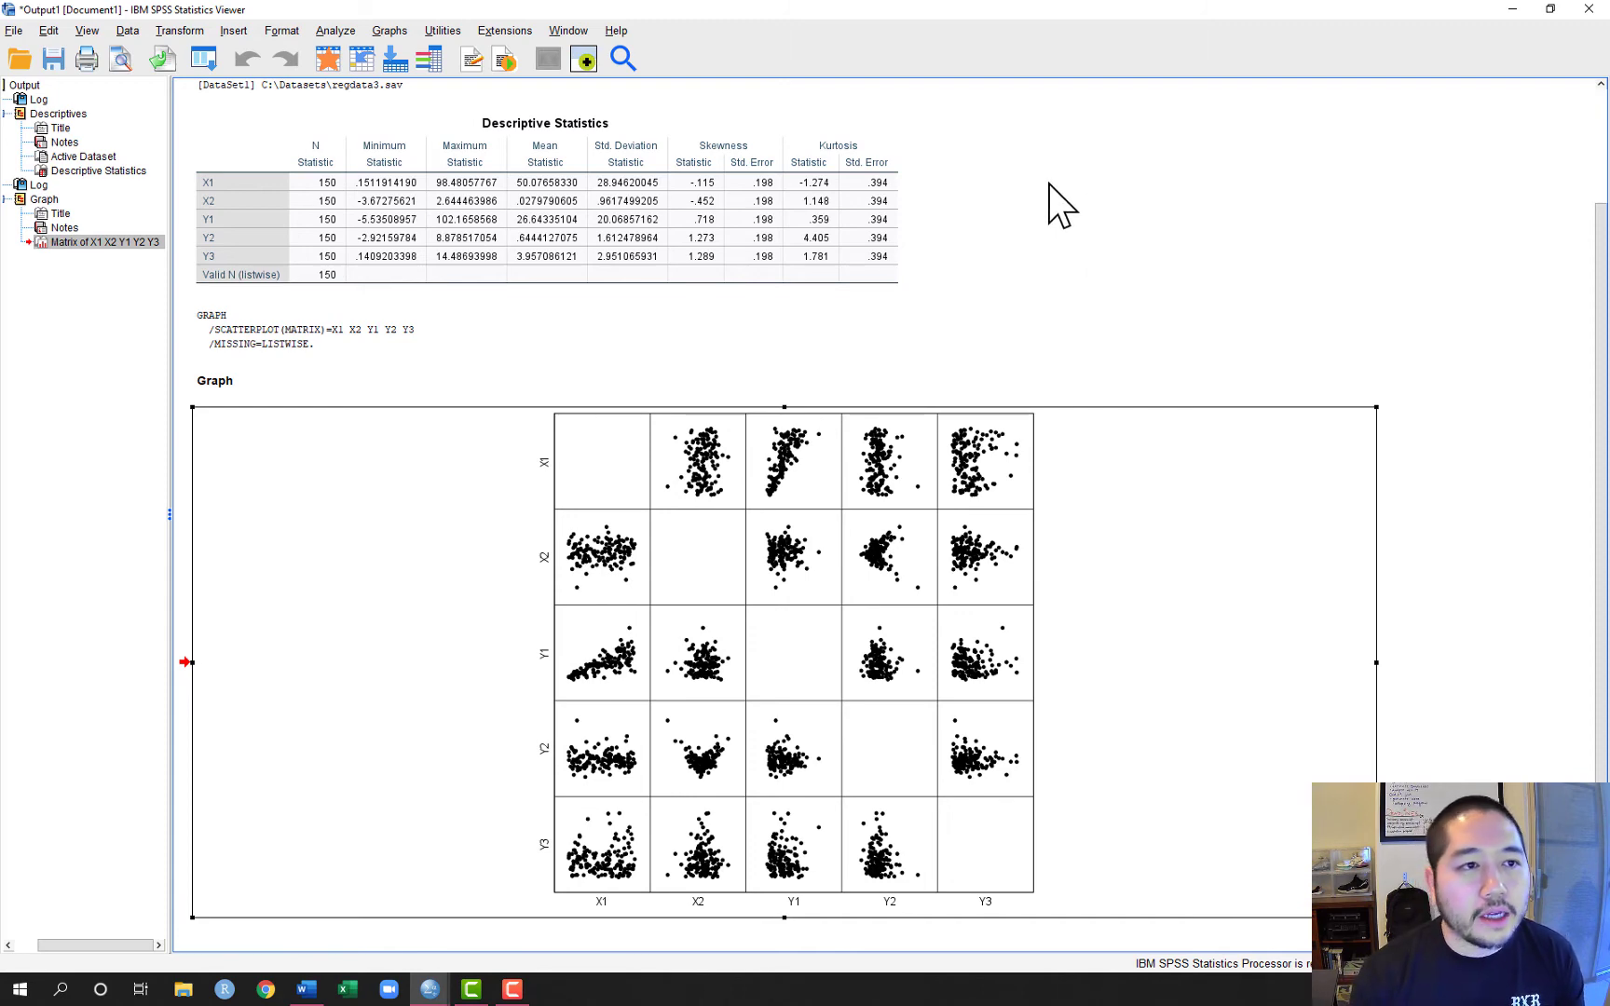
pyautogui.scroll(3, 265, 100)
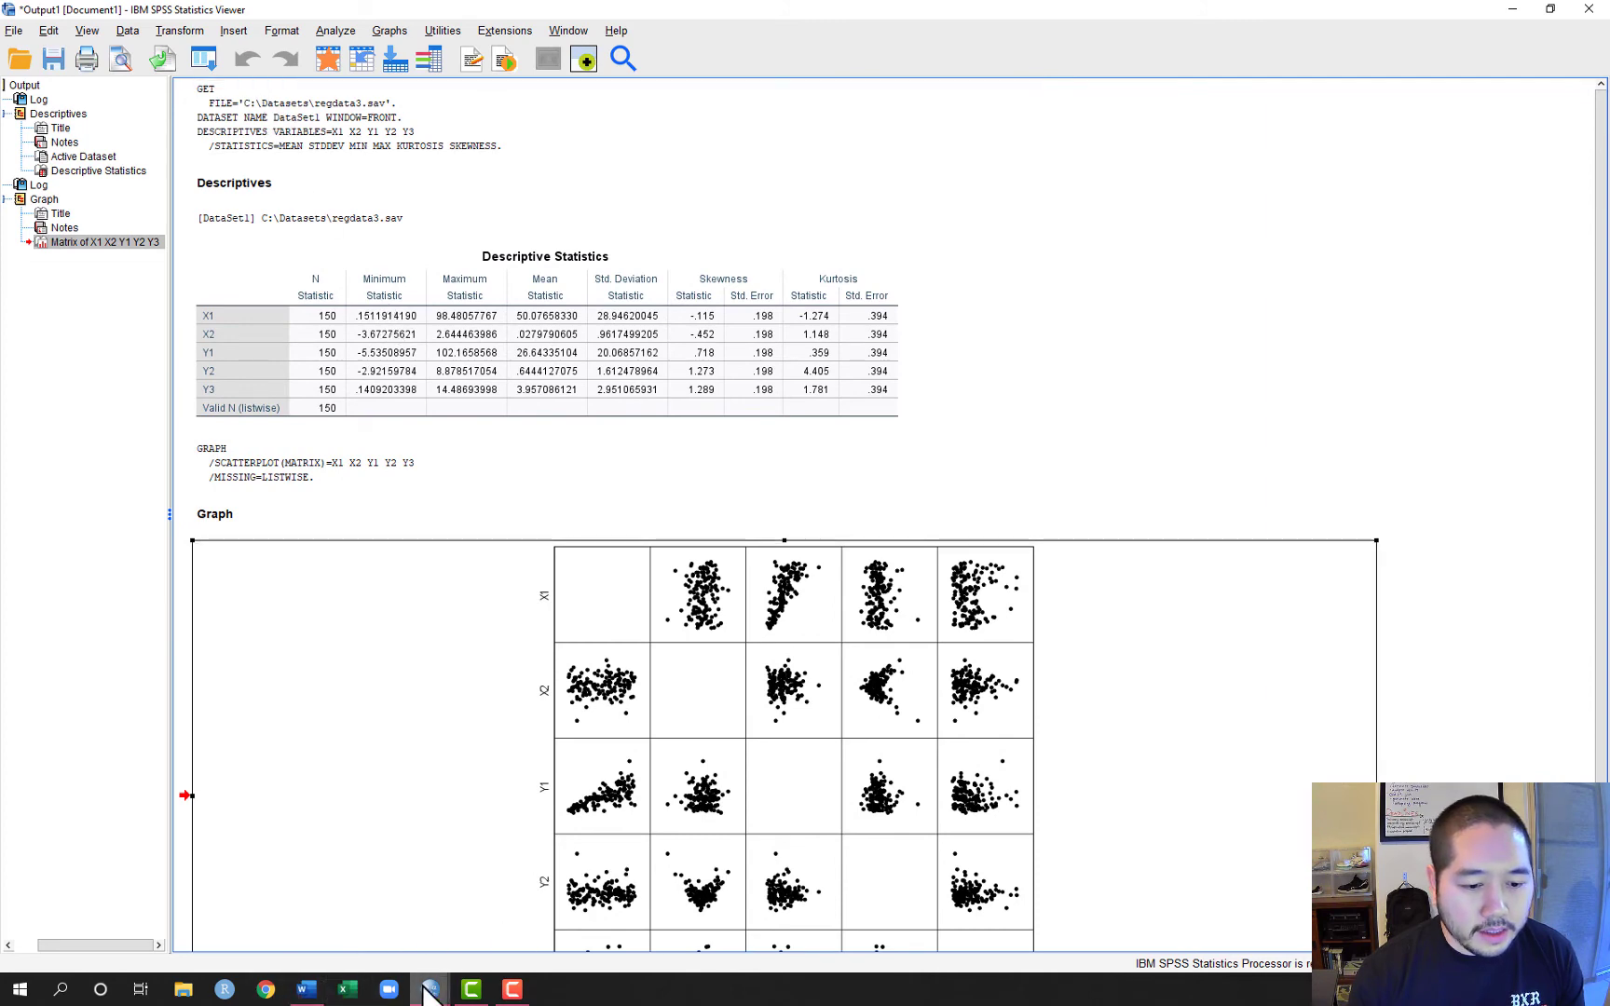
# - Set up a linear regression on the regdata3.sav data with X2 as the independent and Y2 as the dependent variable
pyautogui.moveTo(423, 991)
pyautogui.click(449, 942)
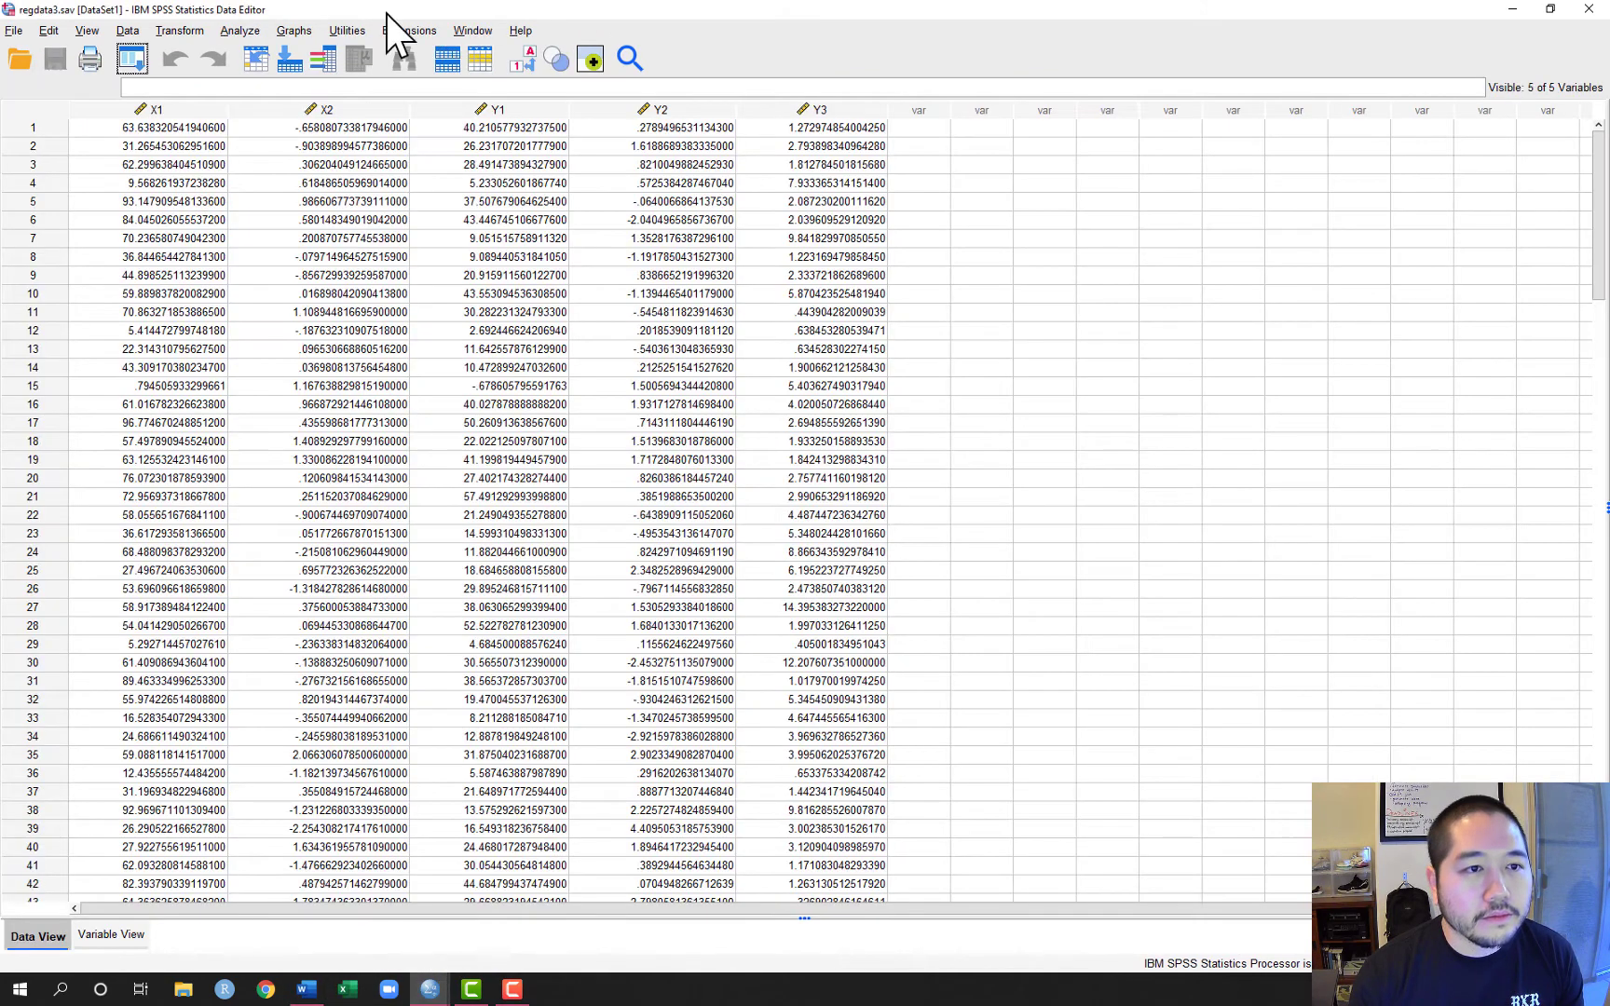
pyautogui.click(241, 31)
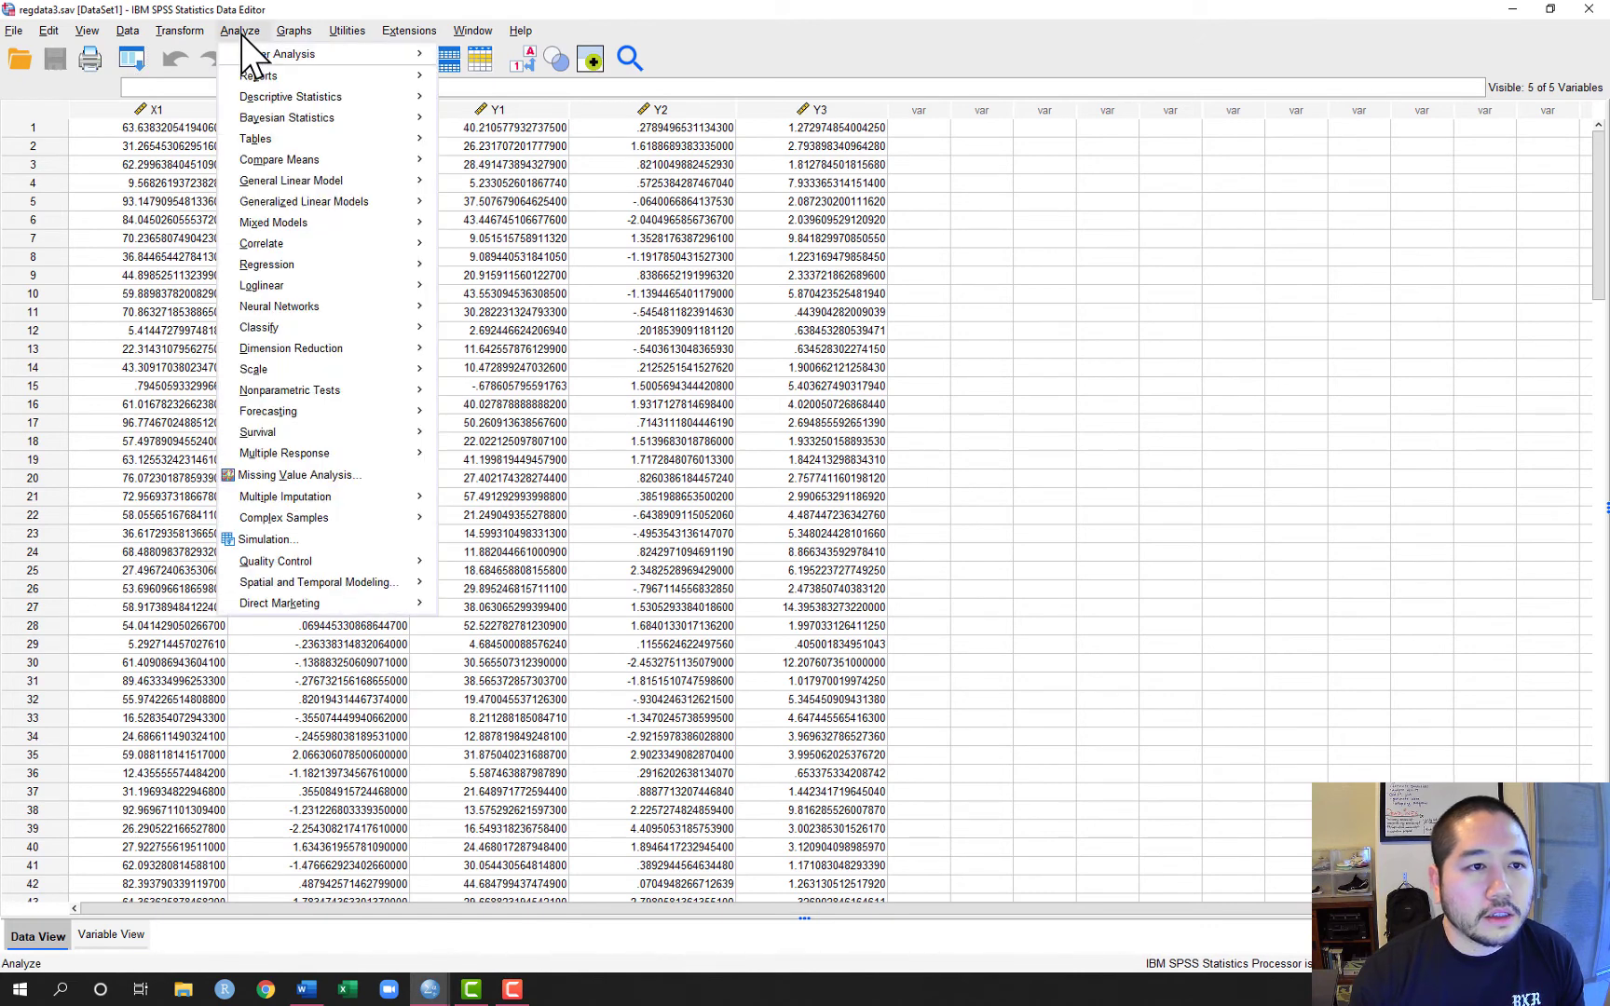
pyautogui.moveTo(271, 97)
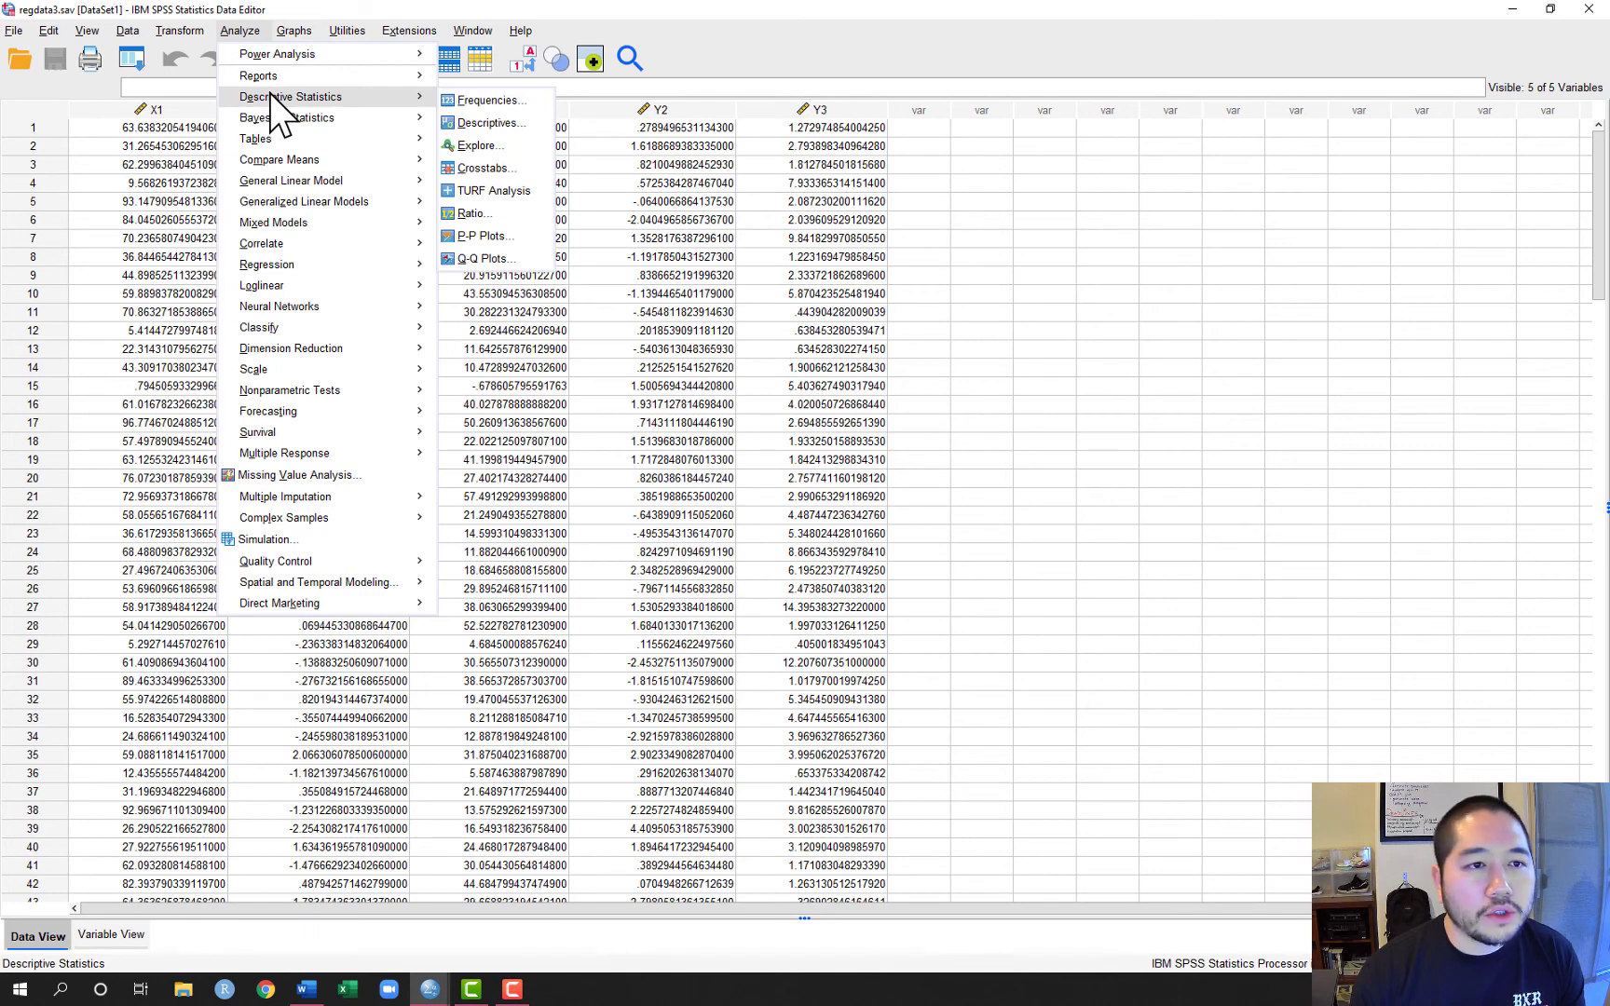
pyautogui.moveTo(335, 270)
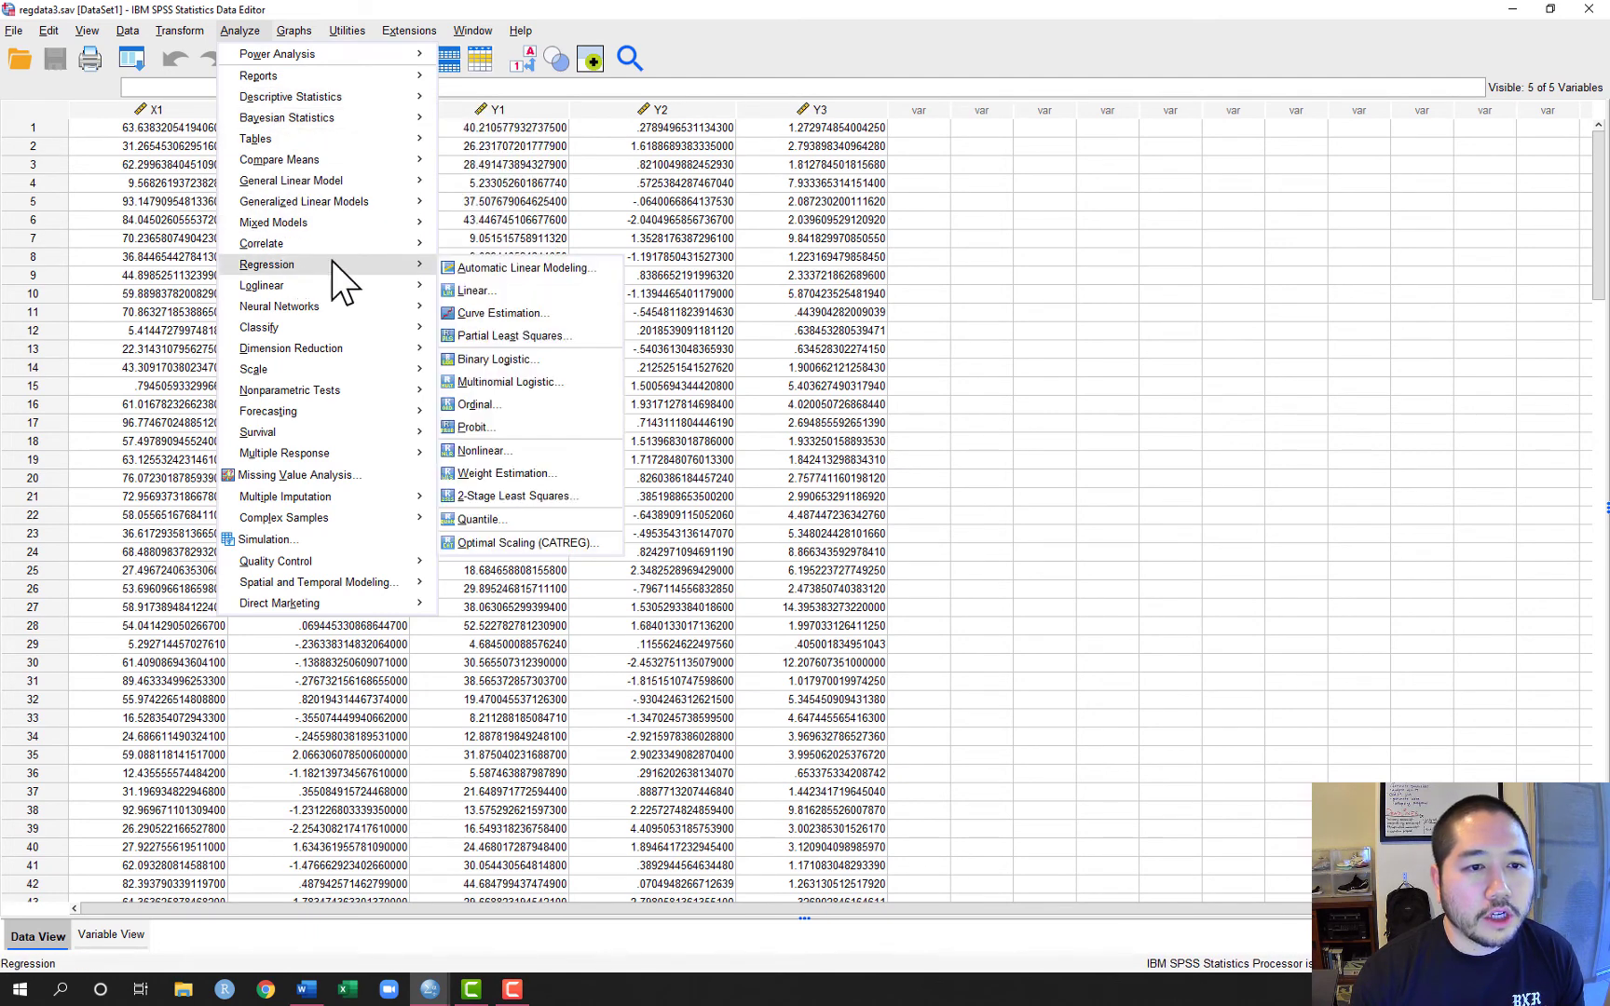
pyautogui.click(495, 291)
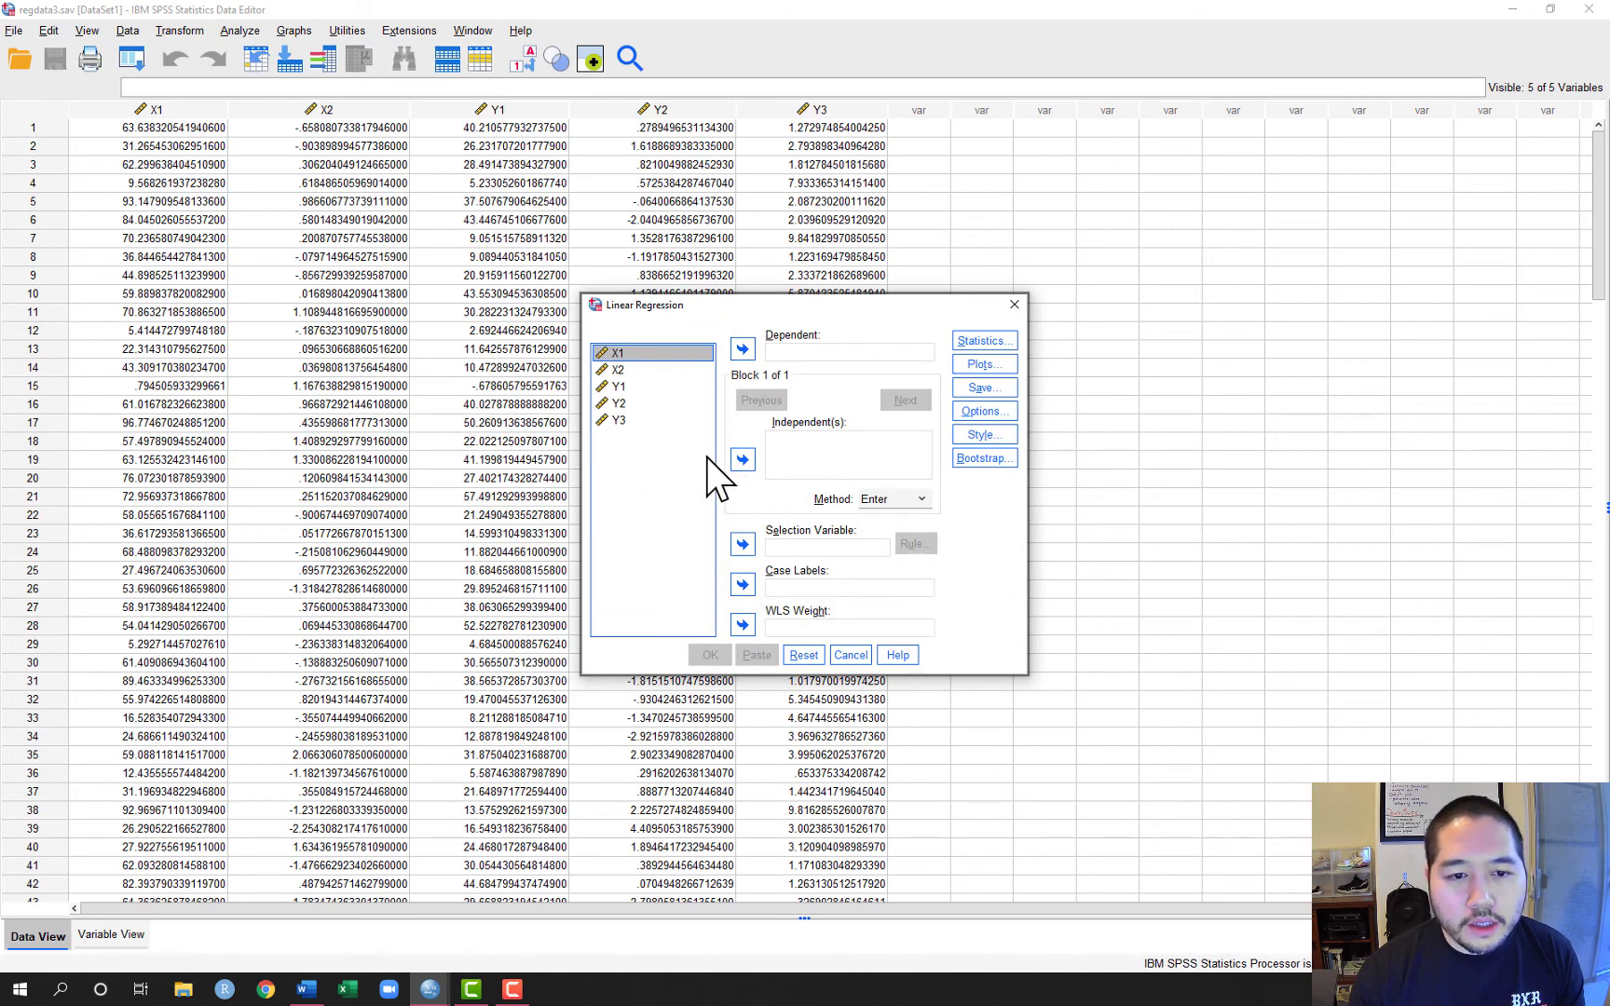
pyautogui.click(638, 372)
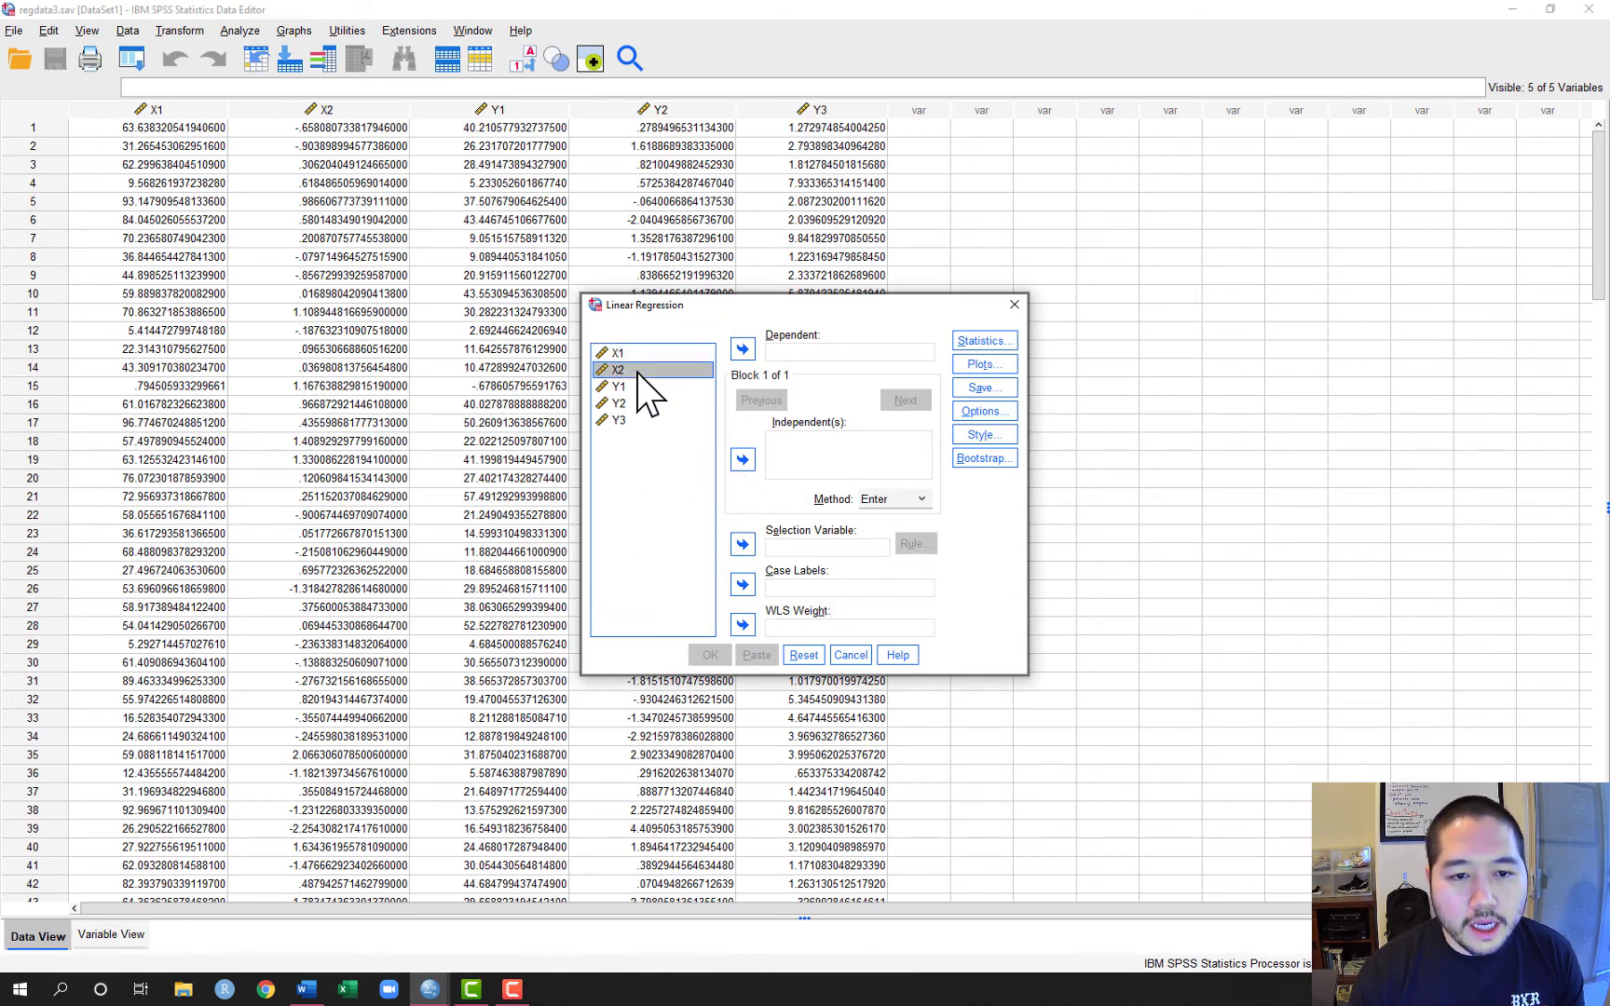
pyautogui.click(742, 460)
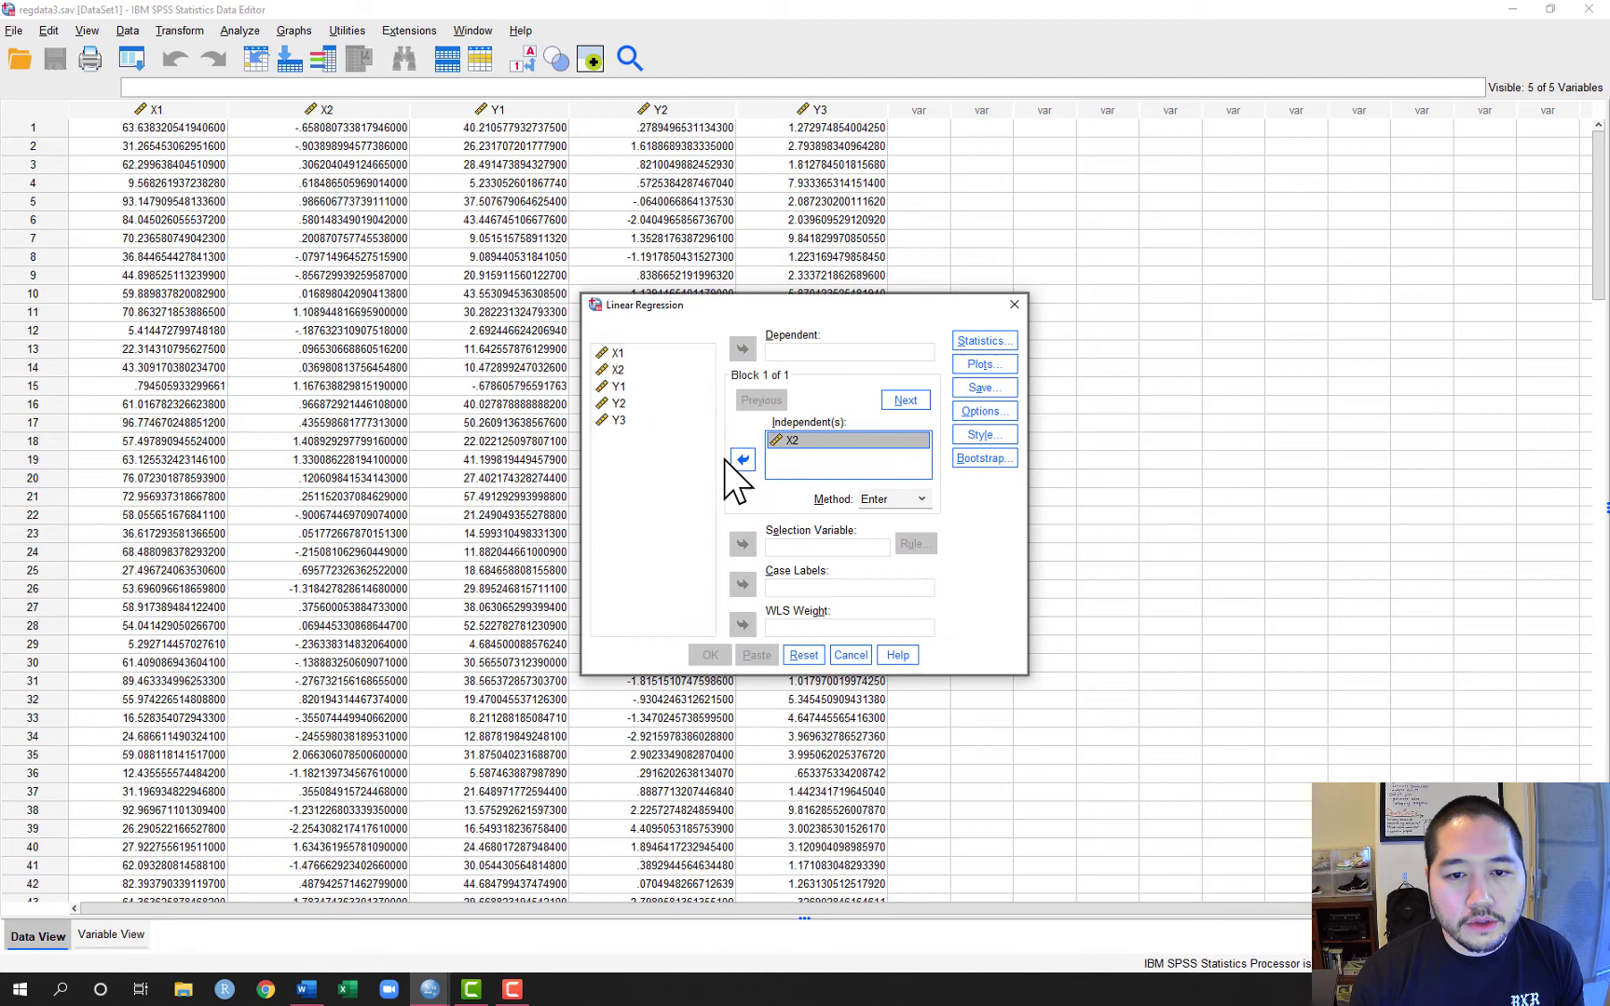
pyautogui.click(623, 403)
pyautogui.click(742, 349)
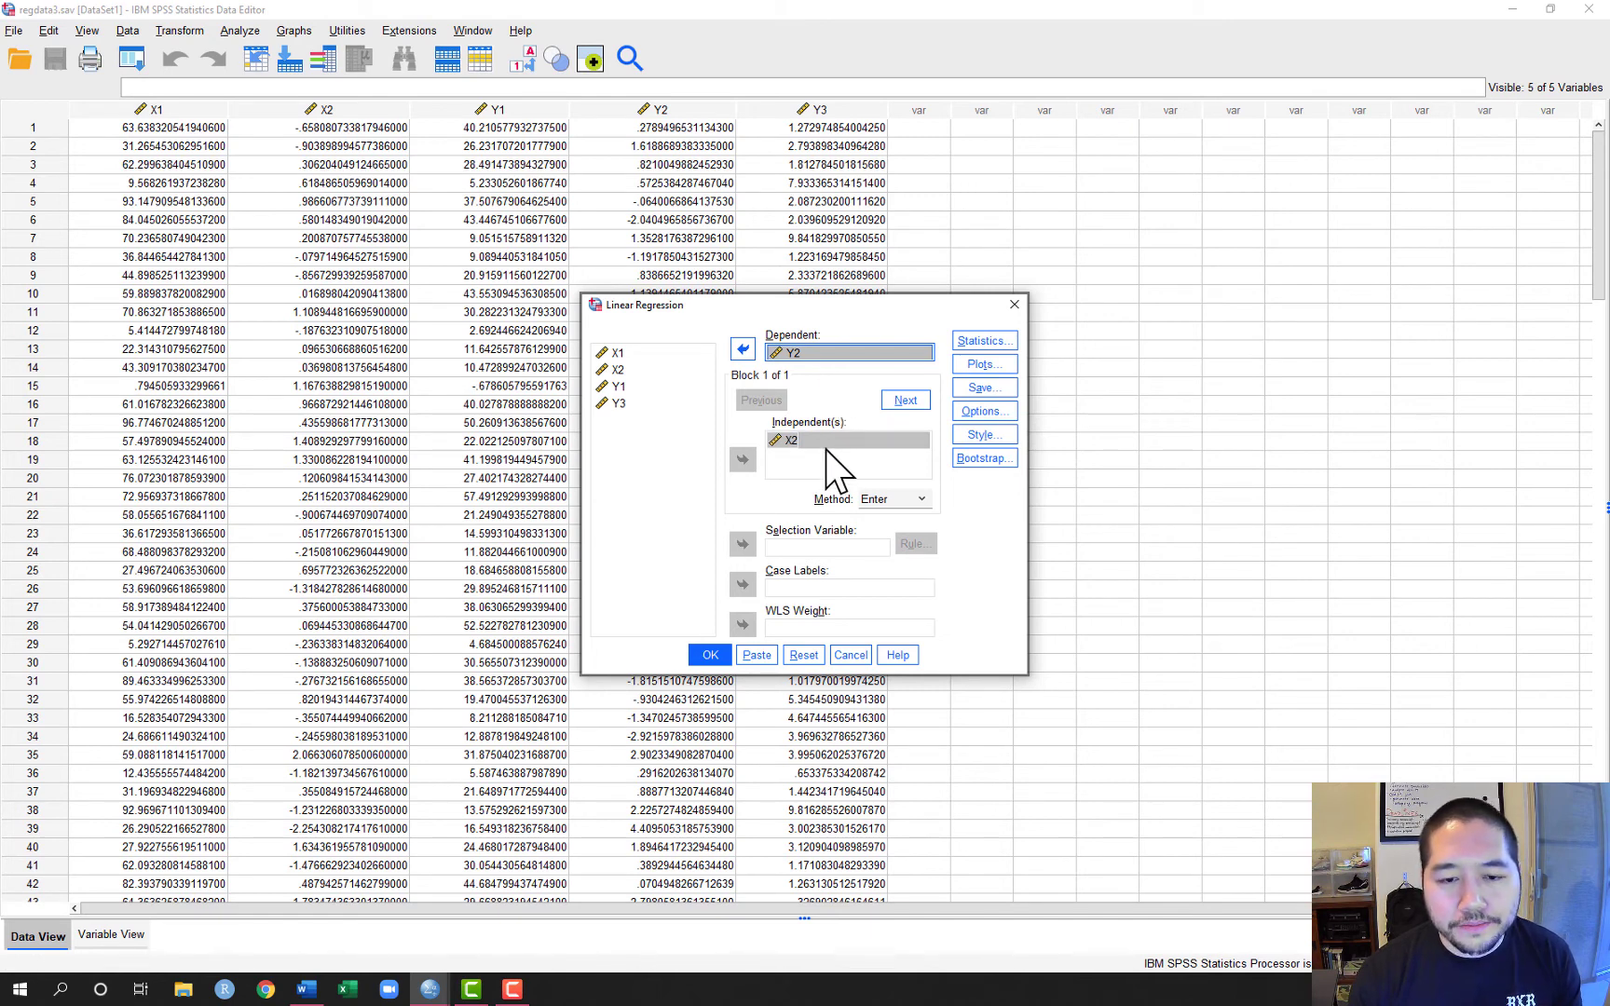
# - Save the unstandardized residuals with the regression of Y2 on X2 and run the analysis
pyautogui.click(986, 390)
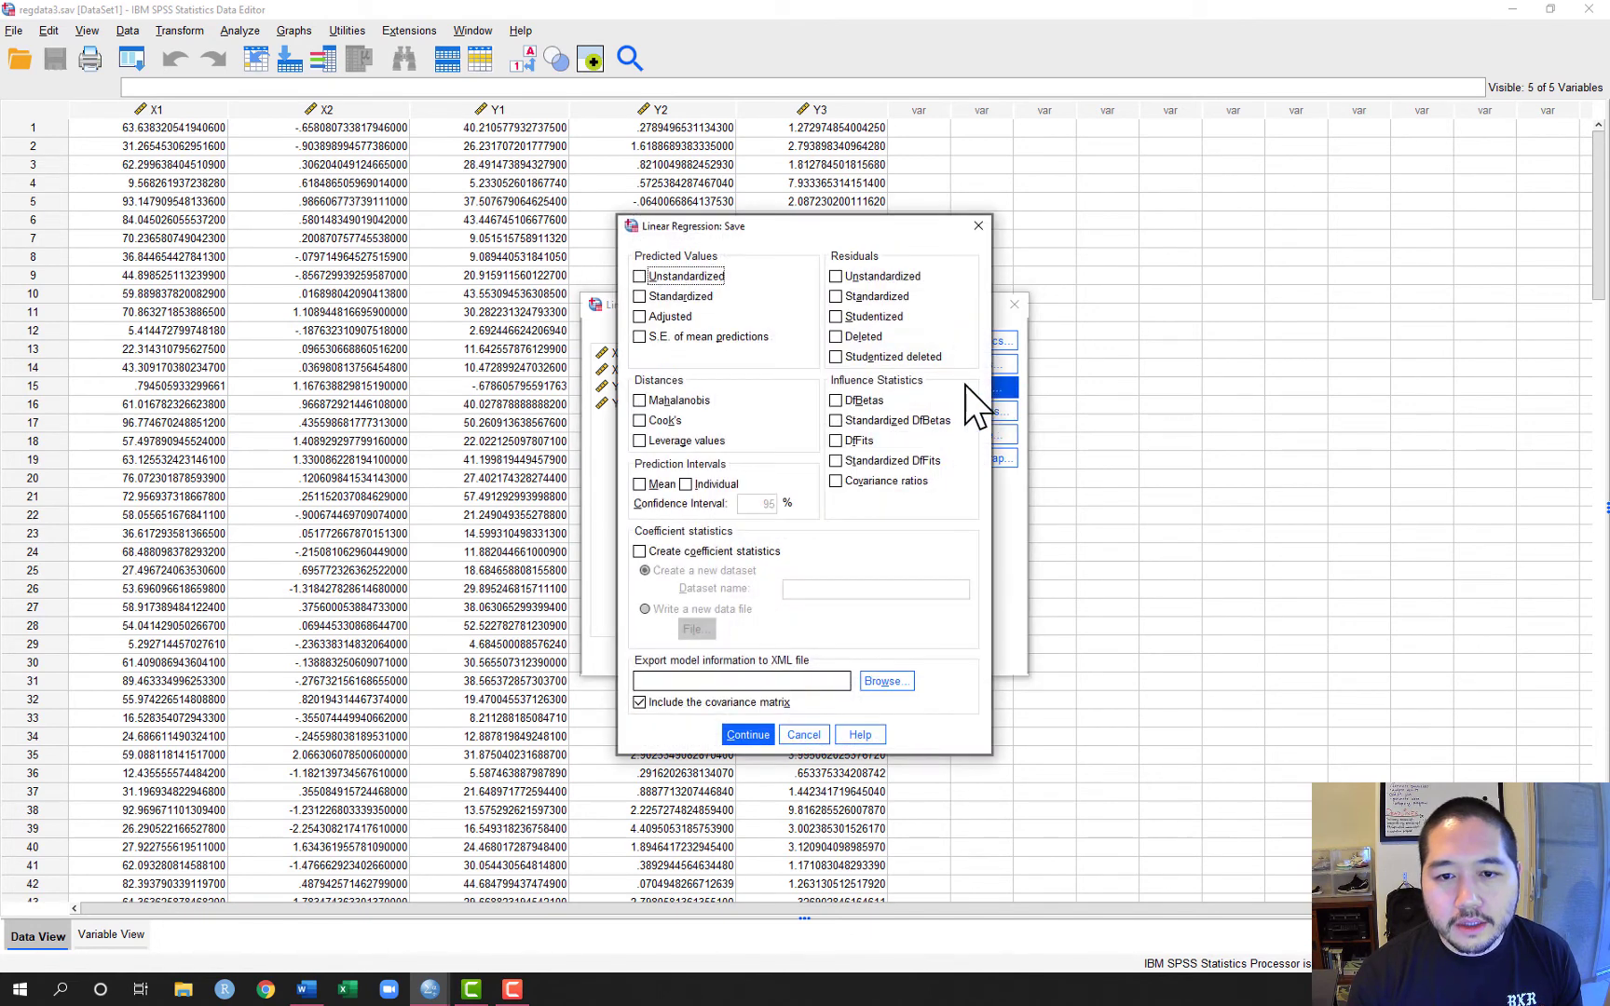
pyautogui.click(897, 278)
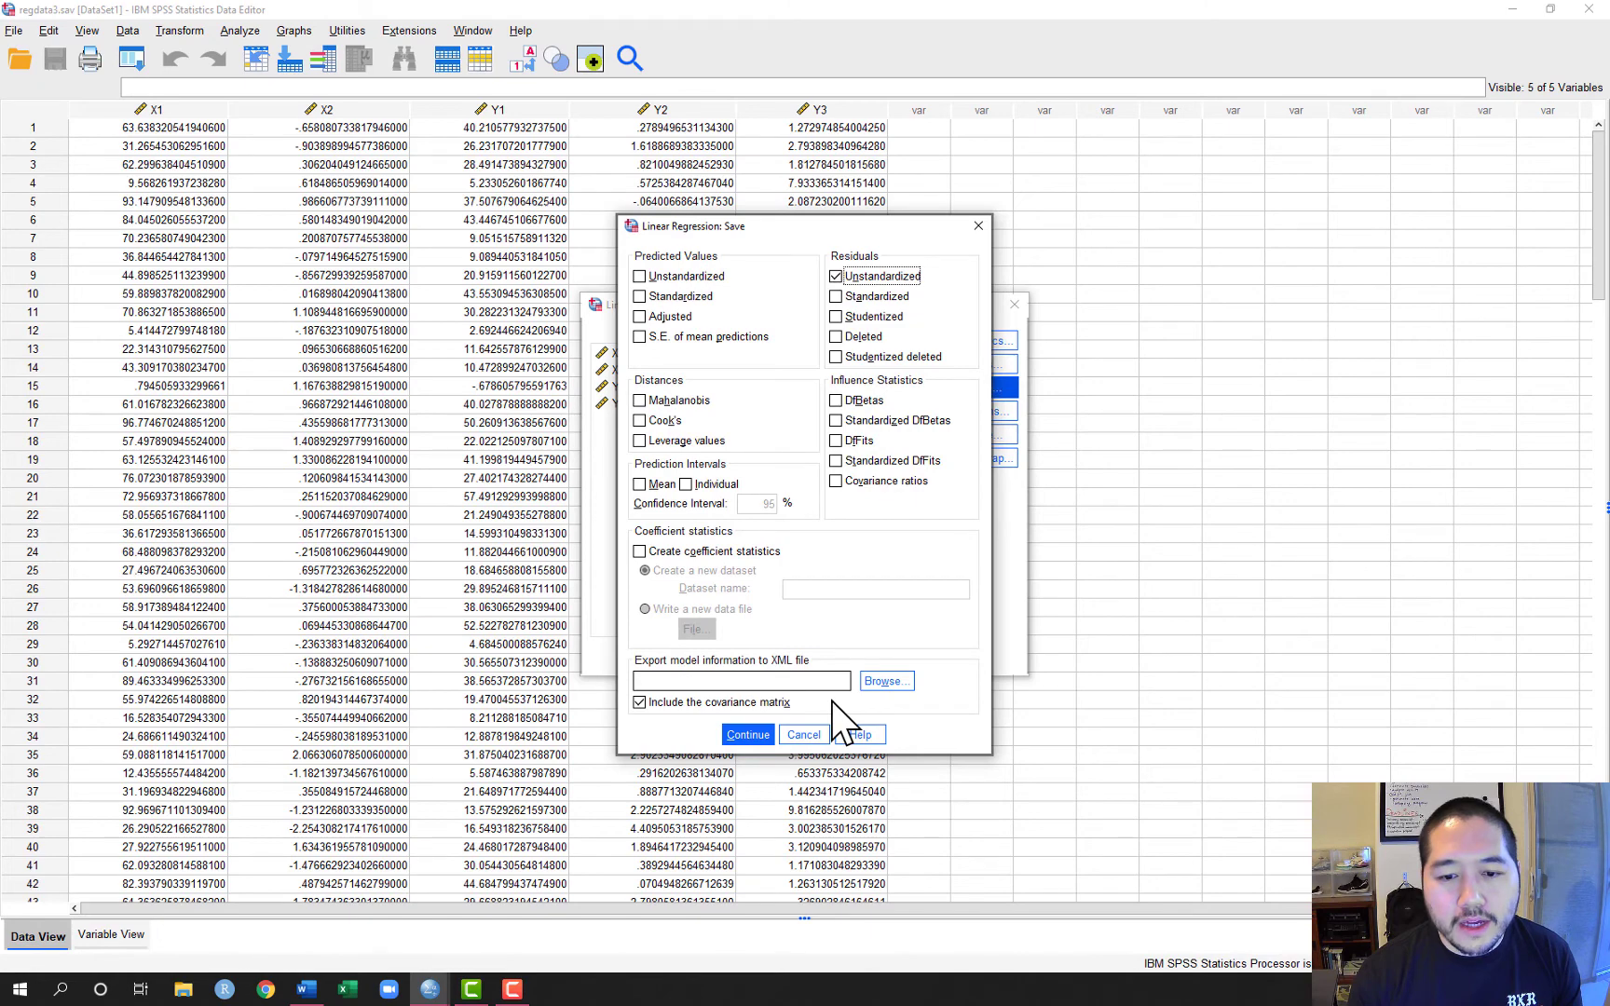
pyautogui.click(753, 736)
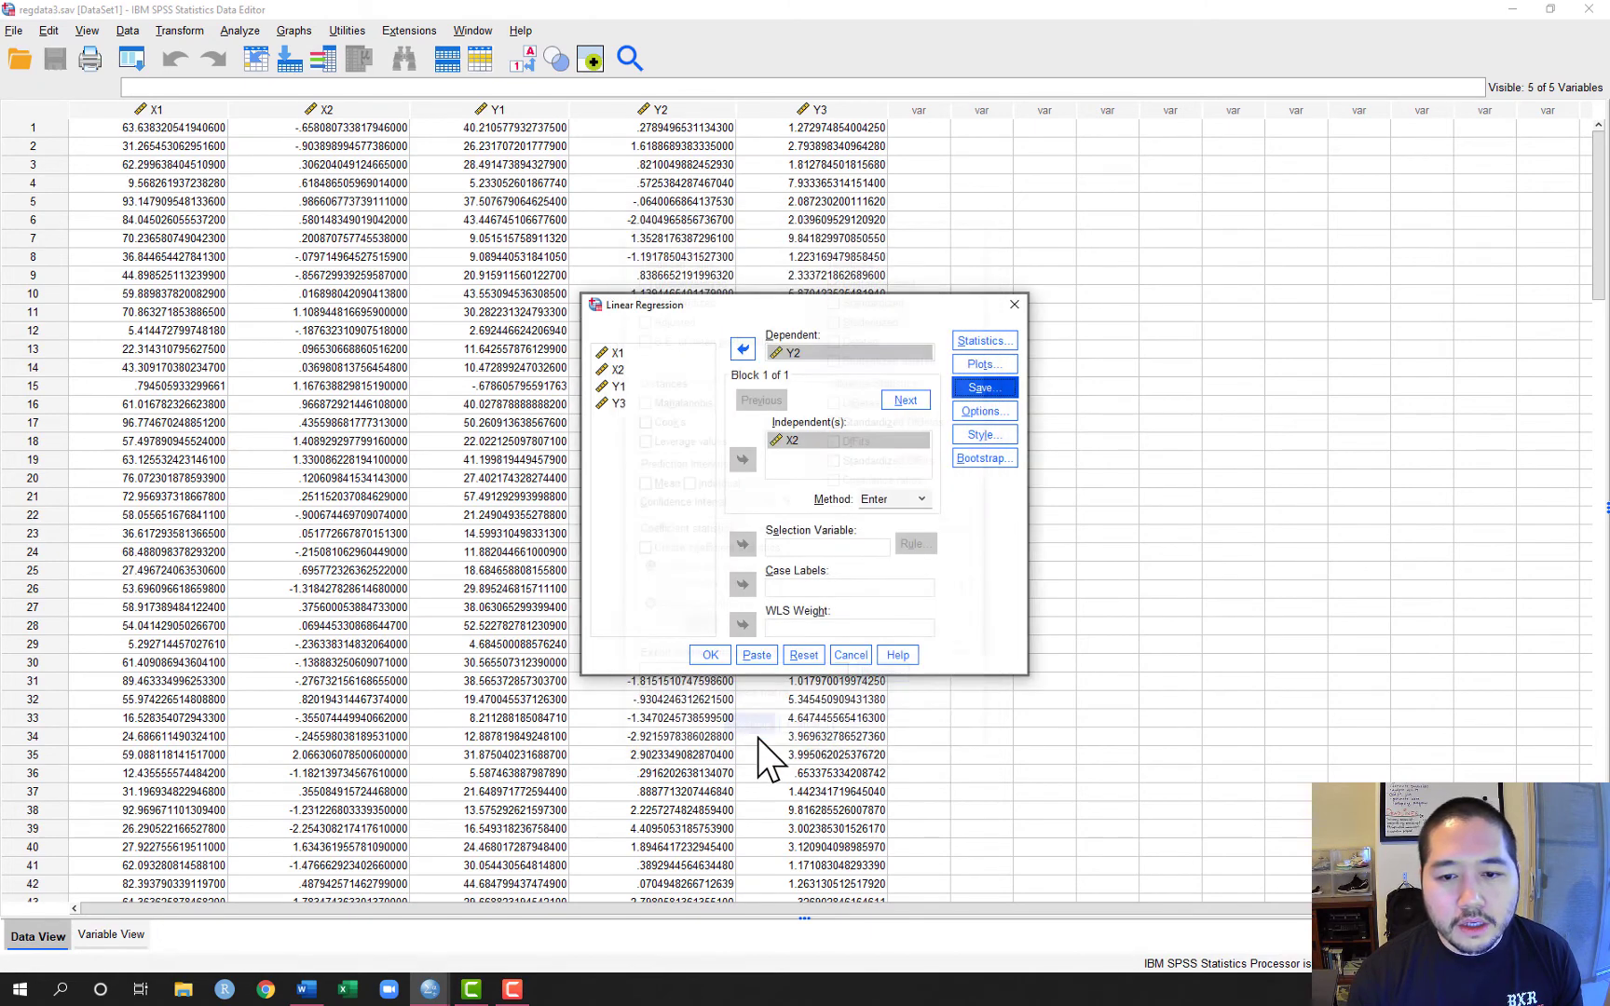
pyautogui.click(708, 655)
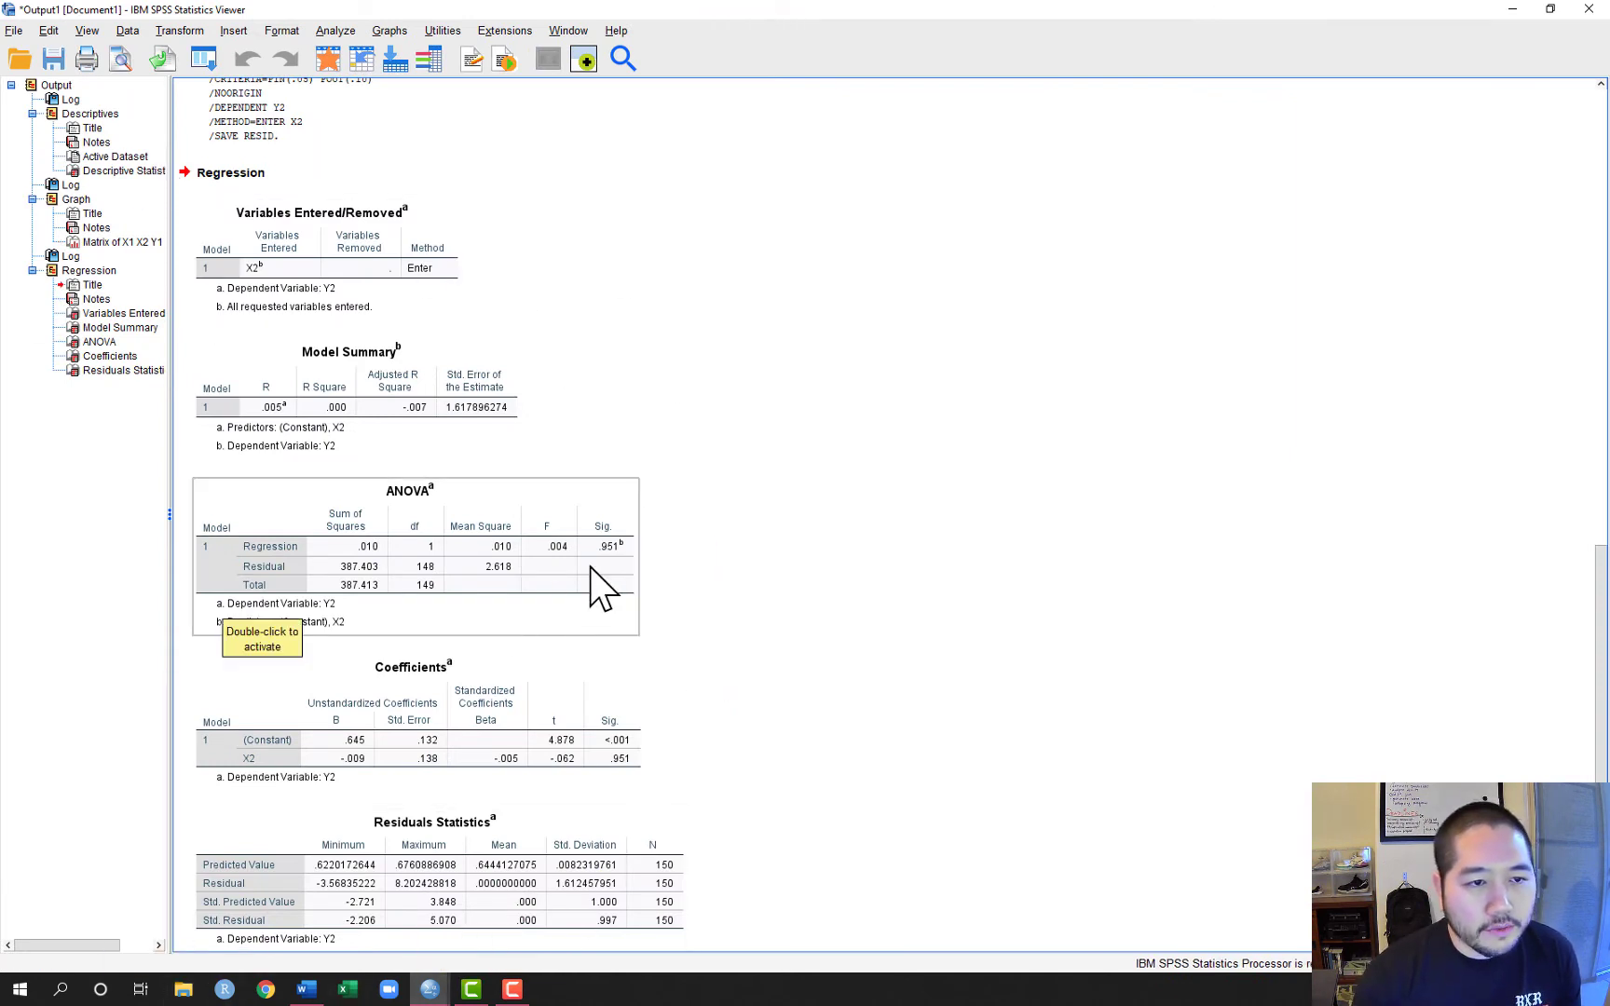
pyautogui.scroll(-1, 762, 667)
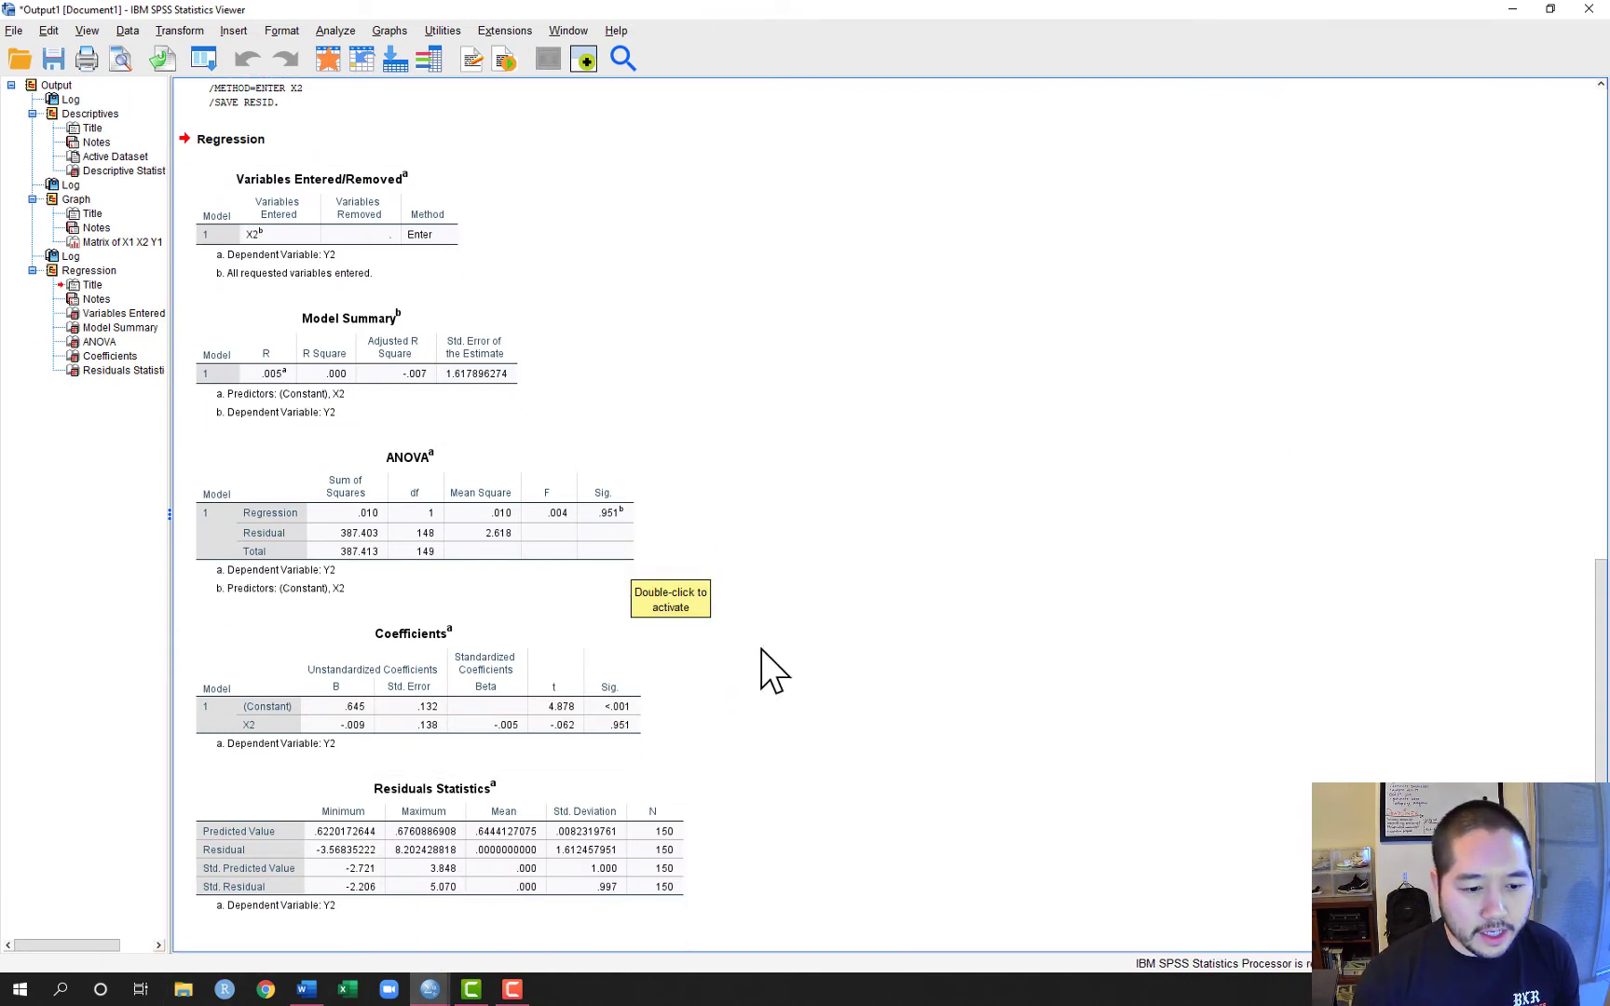
# - Create a simple scatterplot with Unstandardized Residual on the Y axis and X2 on the X axis
pyautogui.click(389, 31)
pyautogui.moveTo(457, 170)
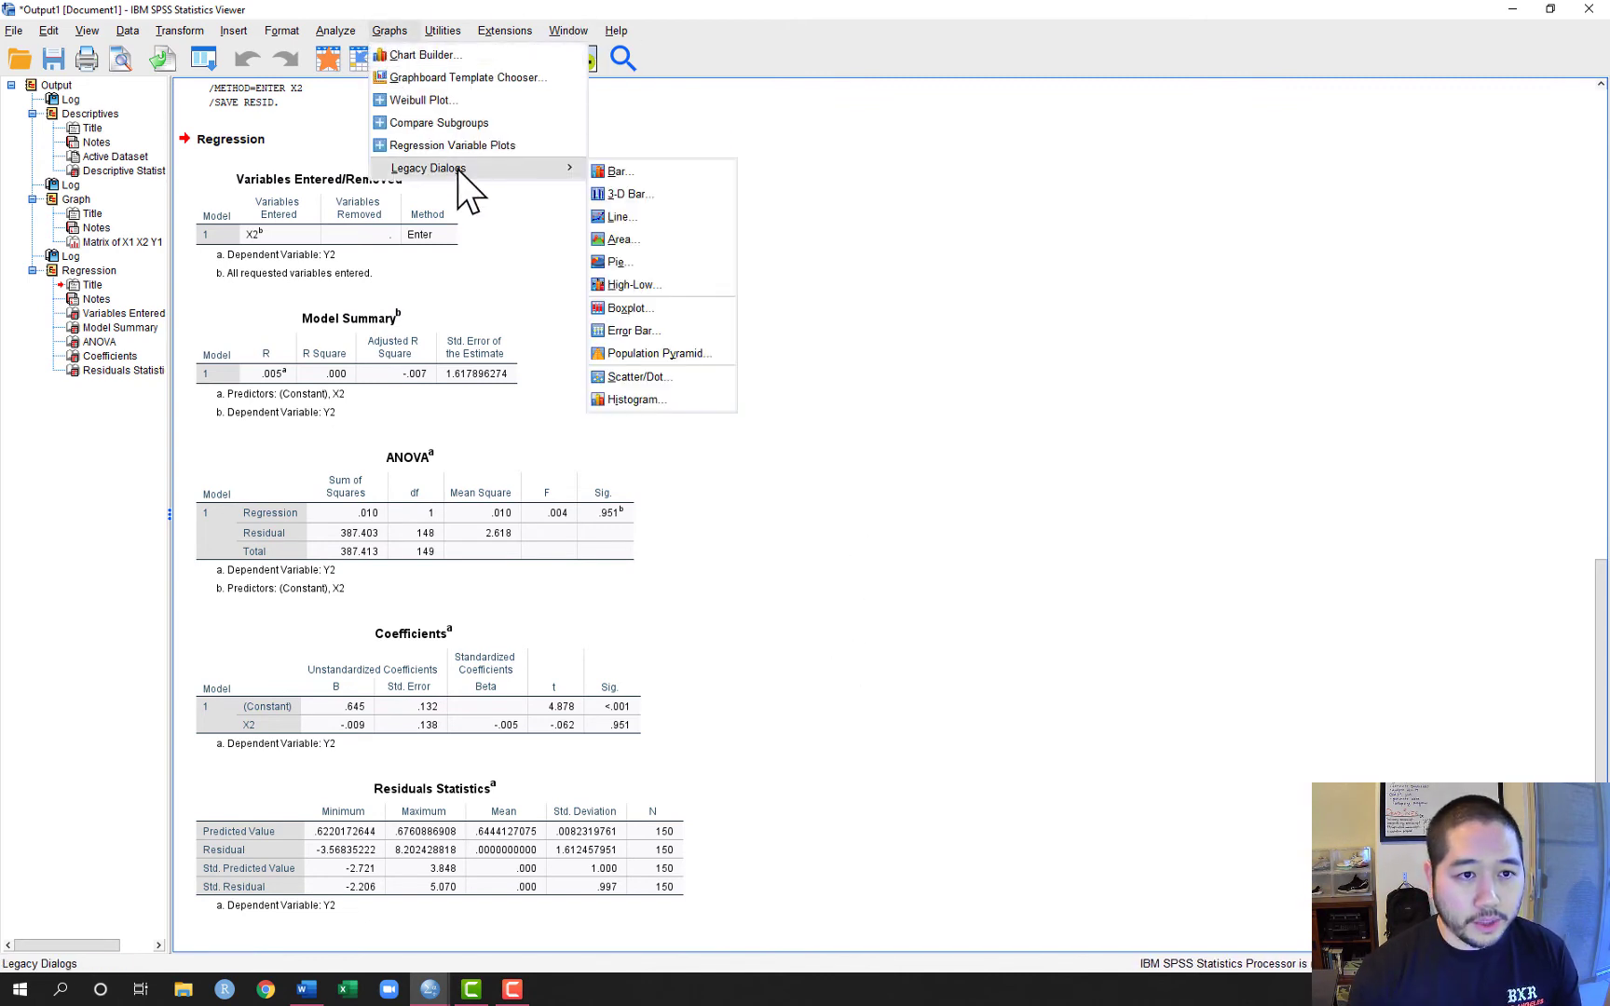
pyautogui.click(672, 382)
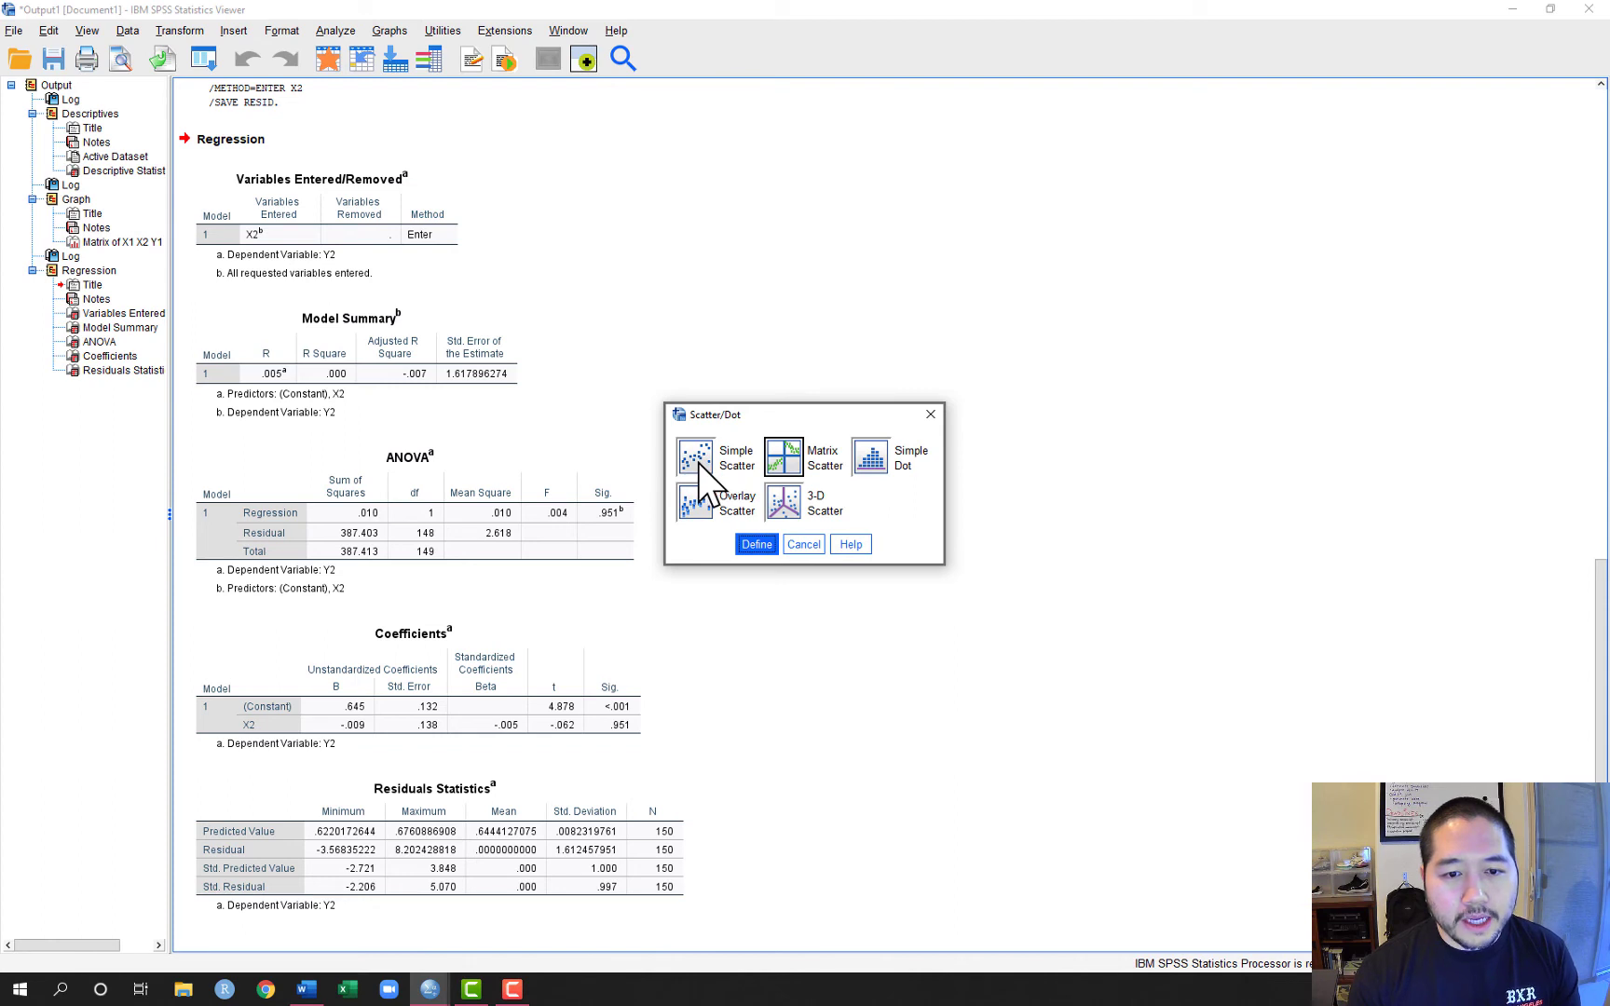
pyautogui.click(693, 458)
pyautogui.click(754, 544)
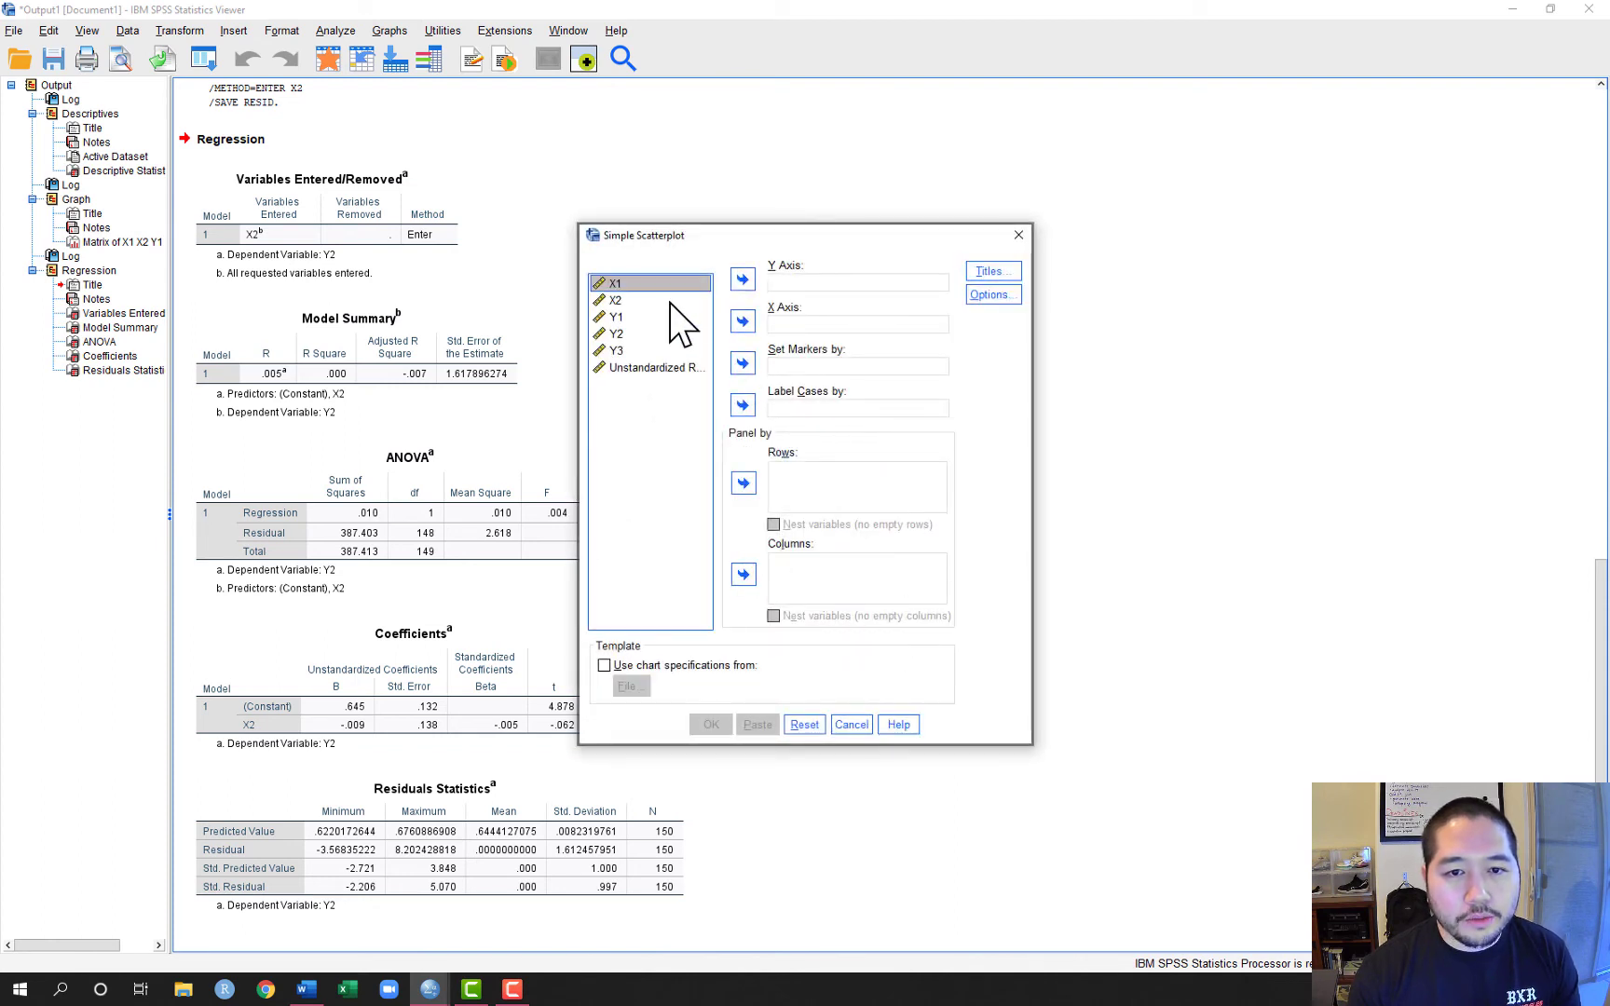
pyautogui.click(669, 368)
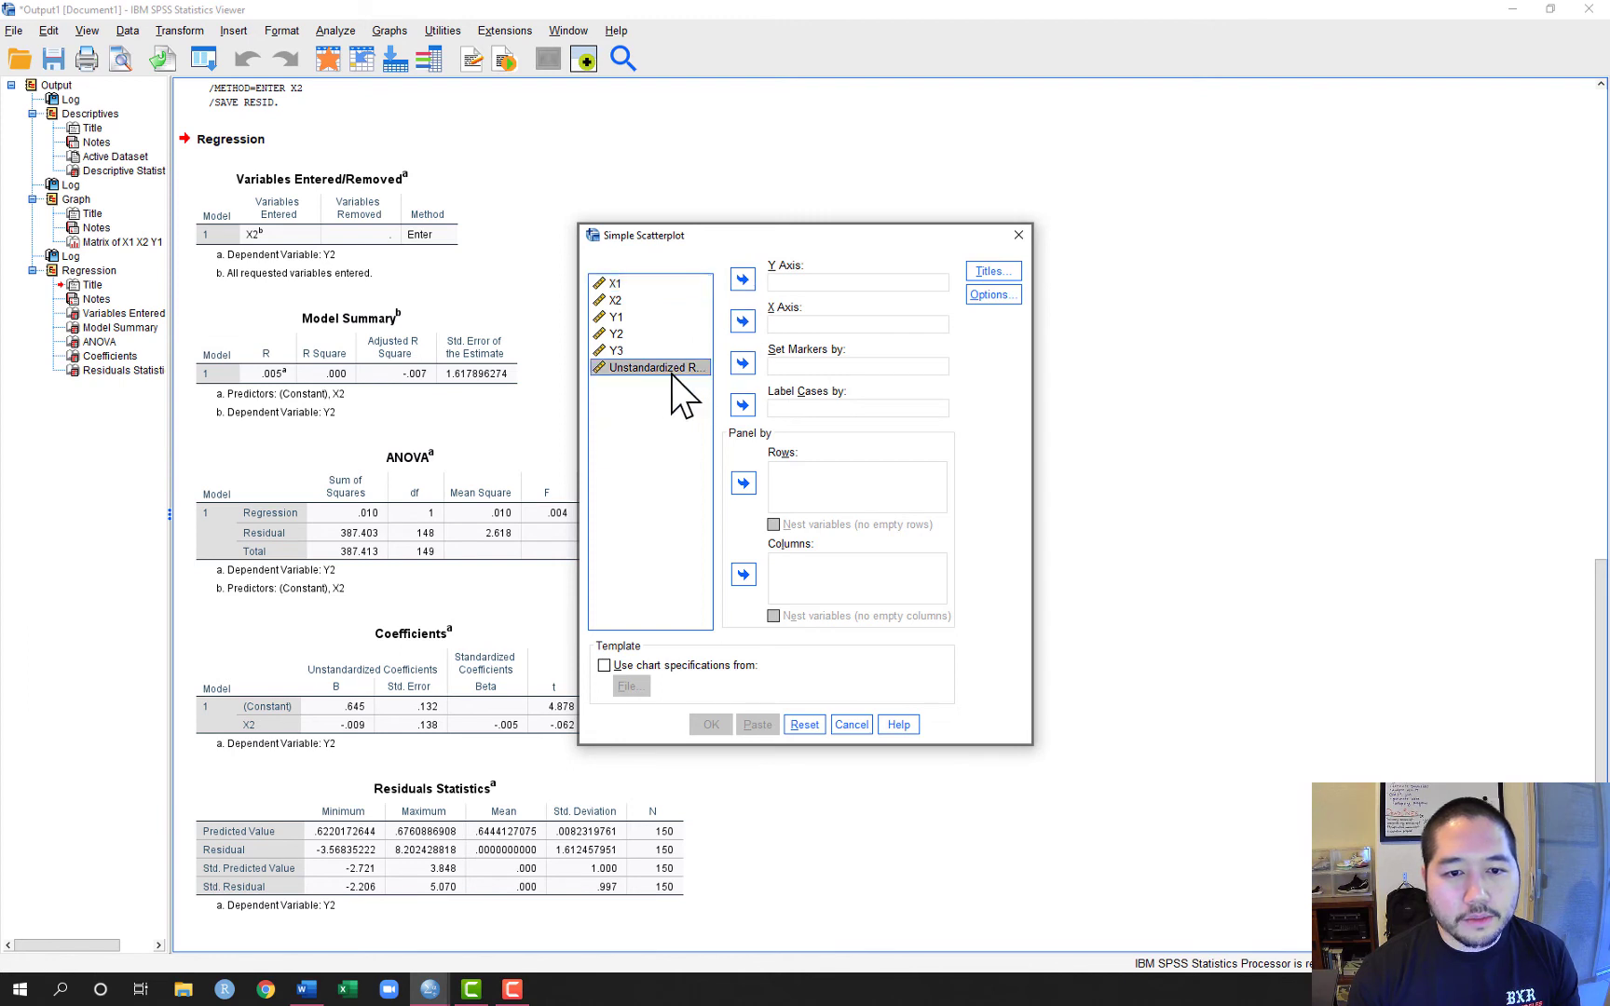
pyautogui.click(742, 280)
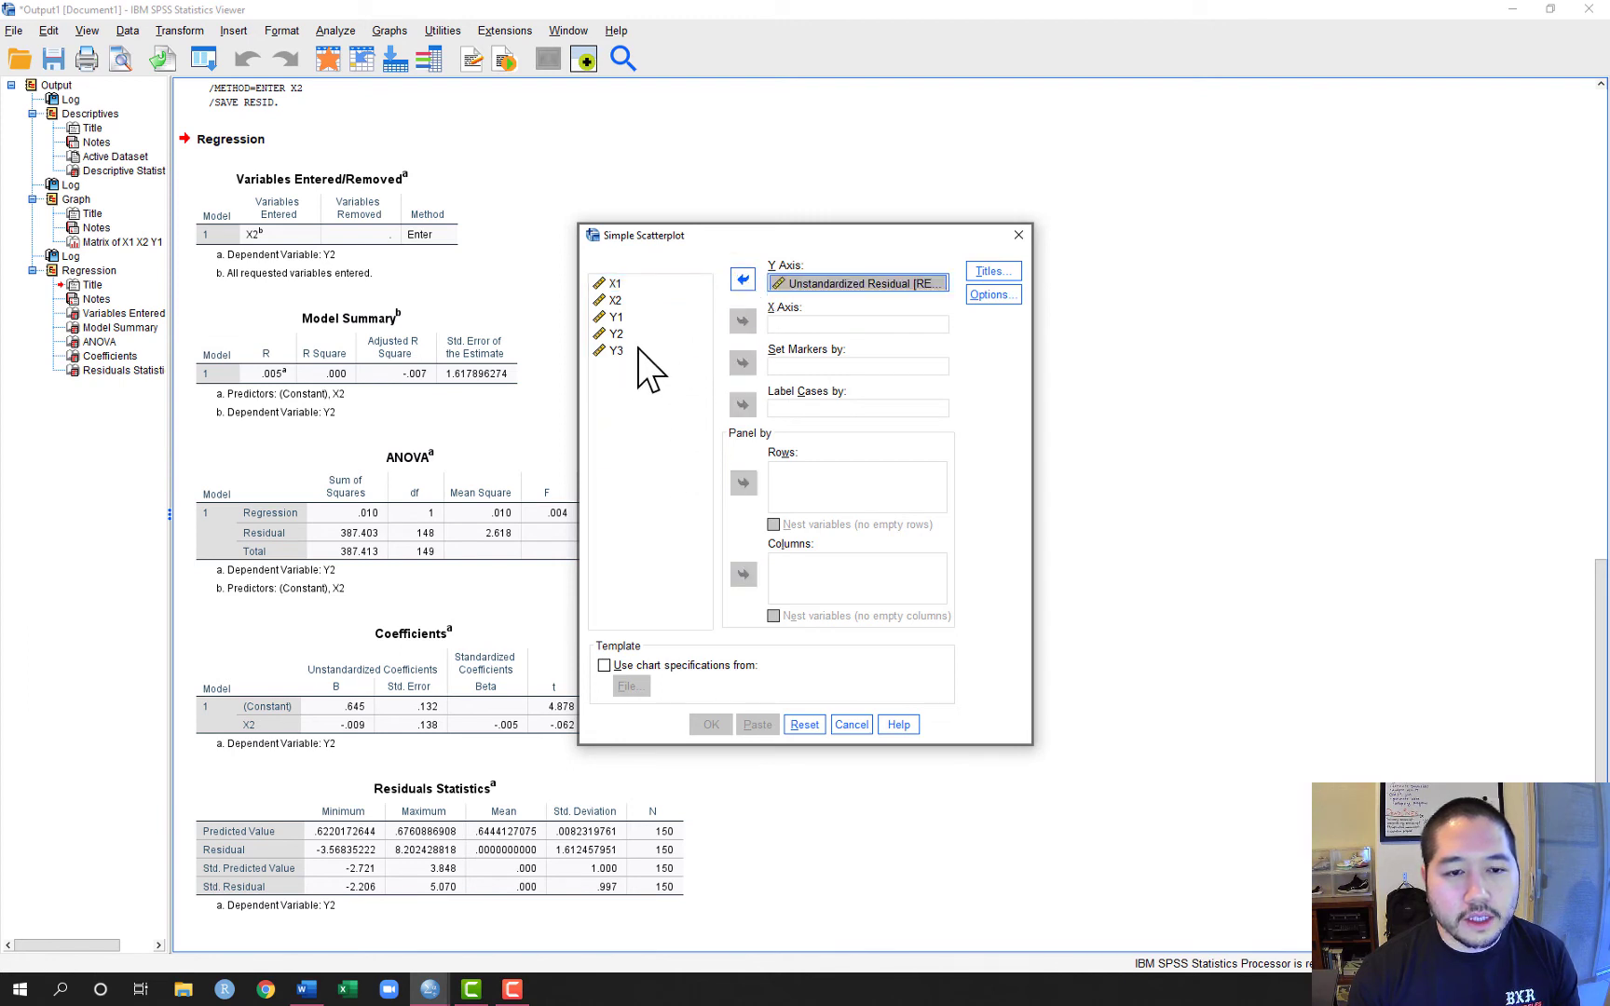
pyautogui.click(615, 300)
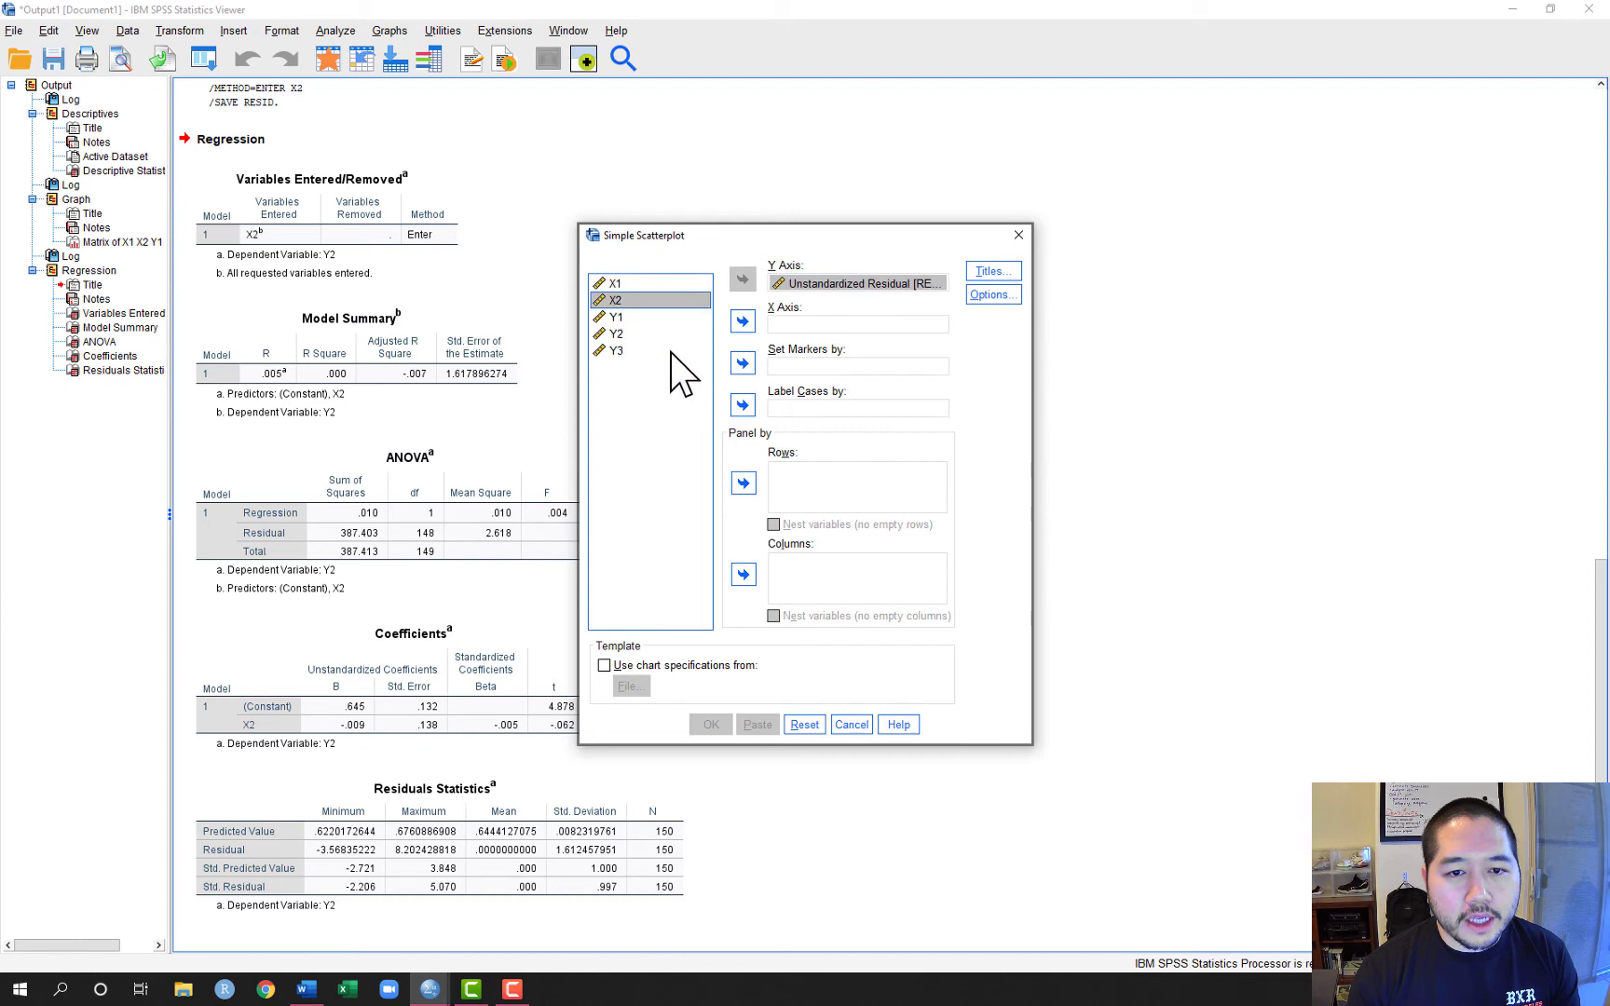
pyautogui.click(742, 322)
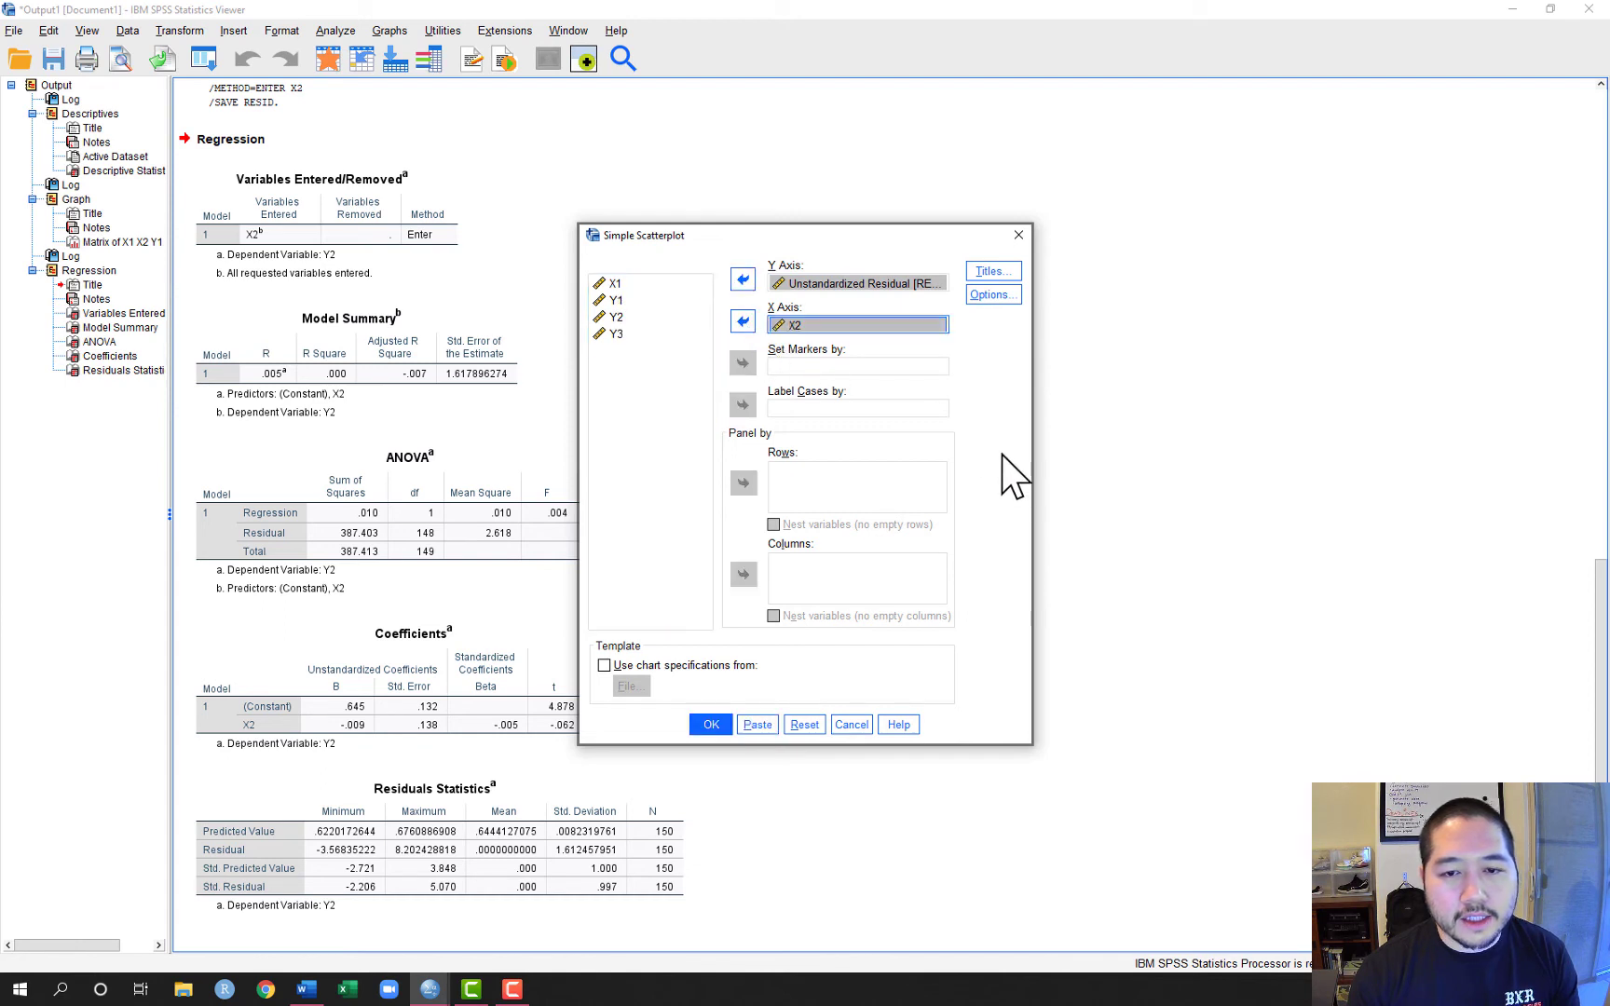
pyautogui.click(714, 726)
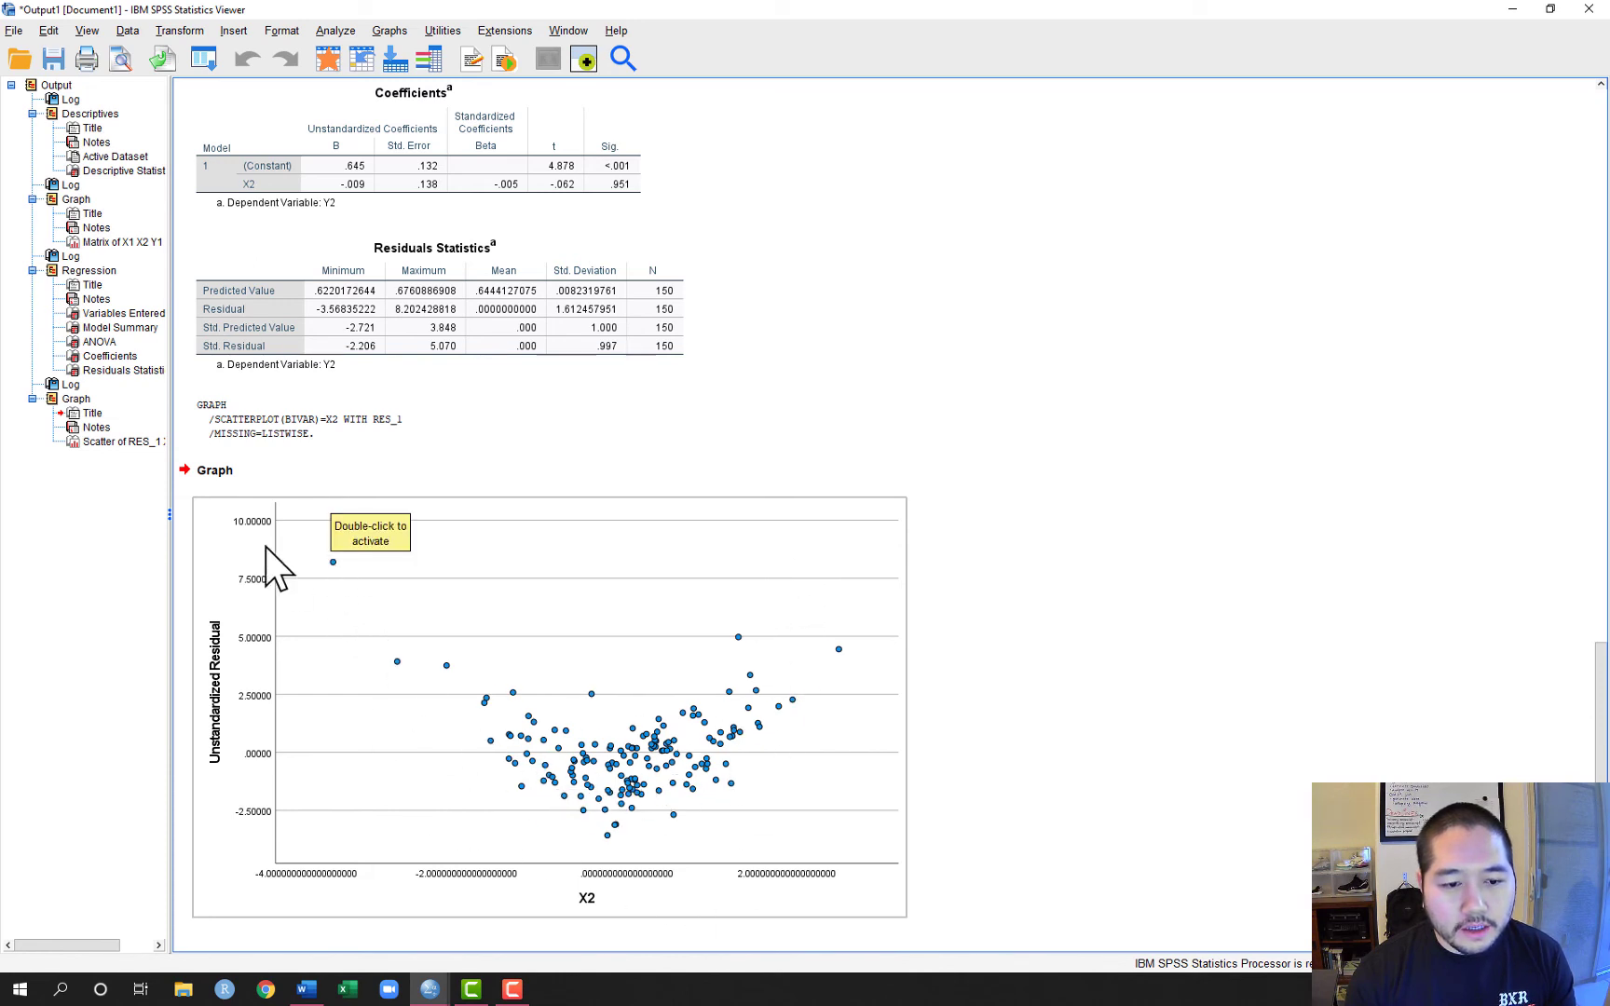
# - Add a Loess fit line to the scatterplot of residuals against X2 and close the chart editor
pyautogui.doubleClick(657, 773)
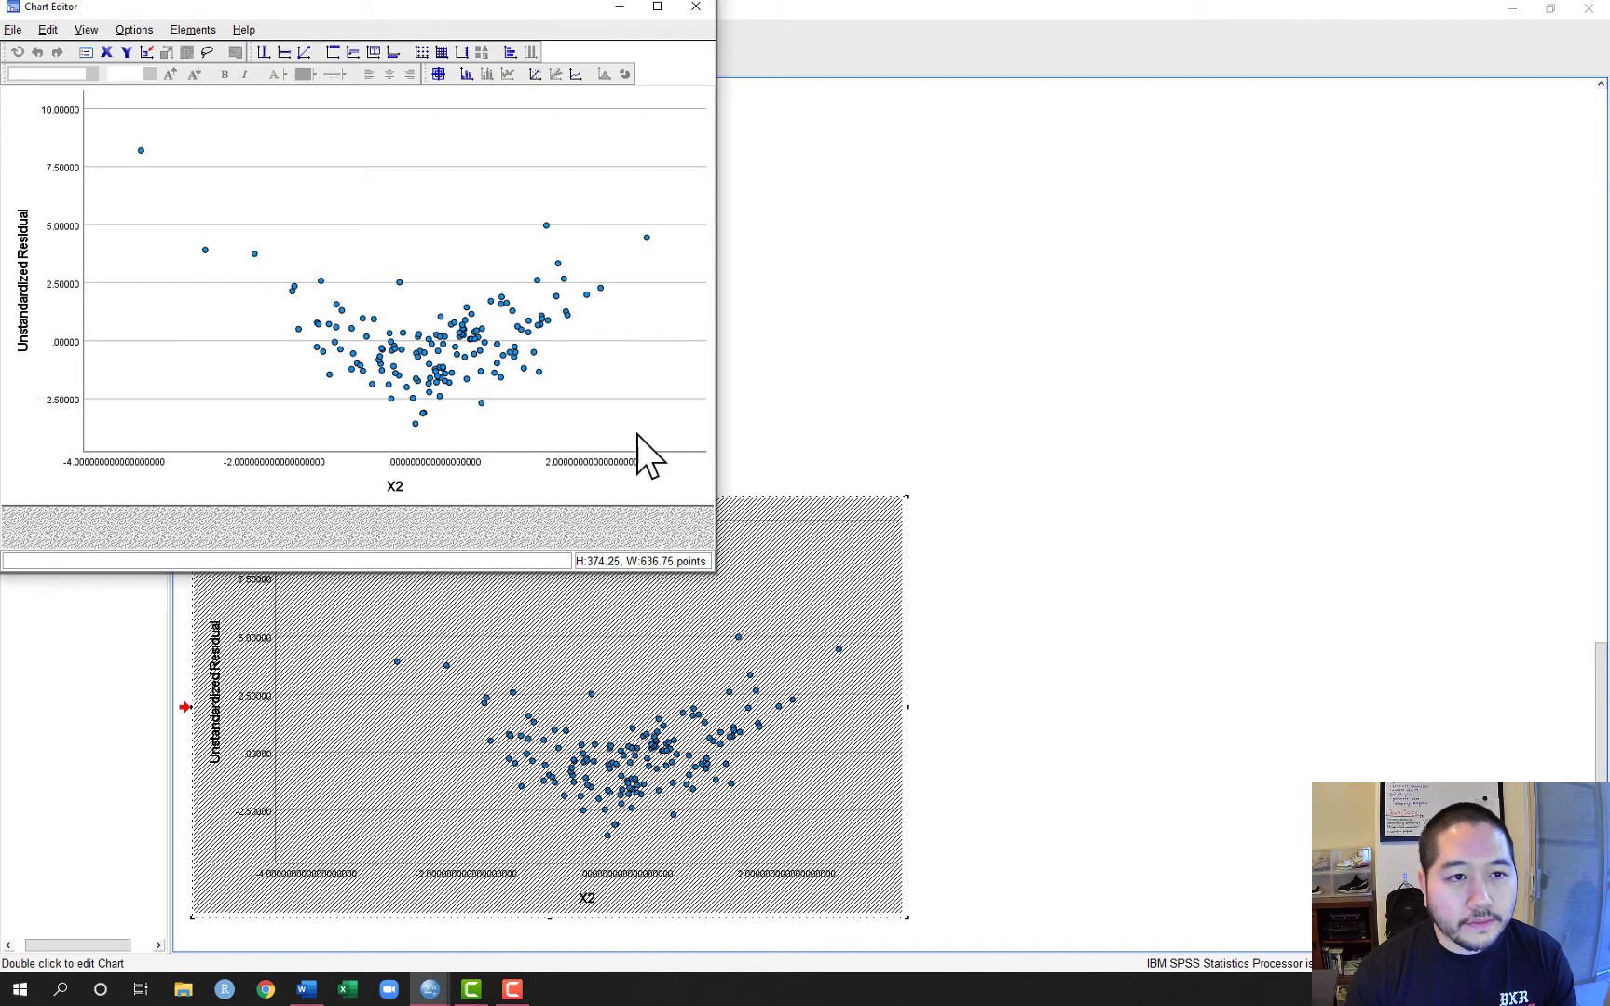
pyautogui.click(440, 76)
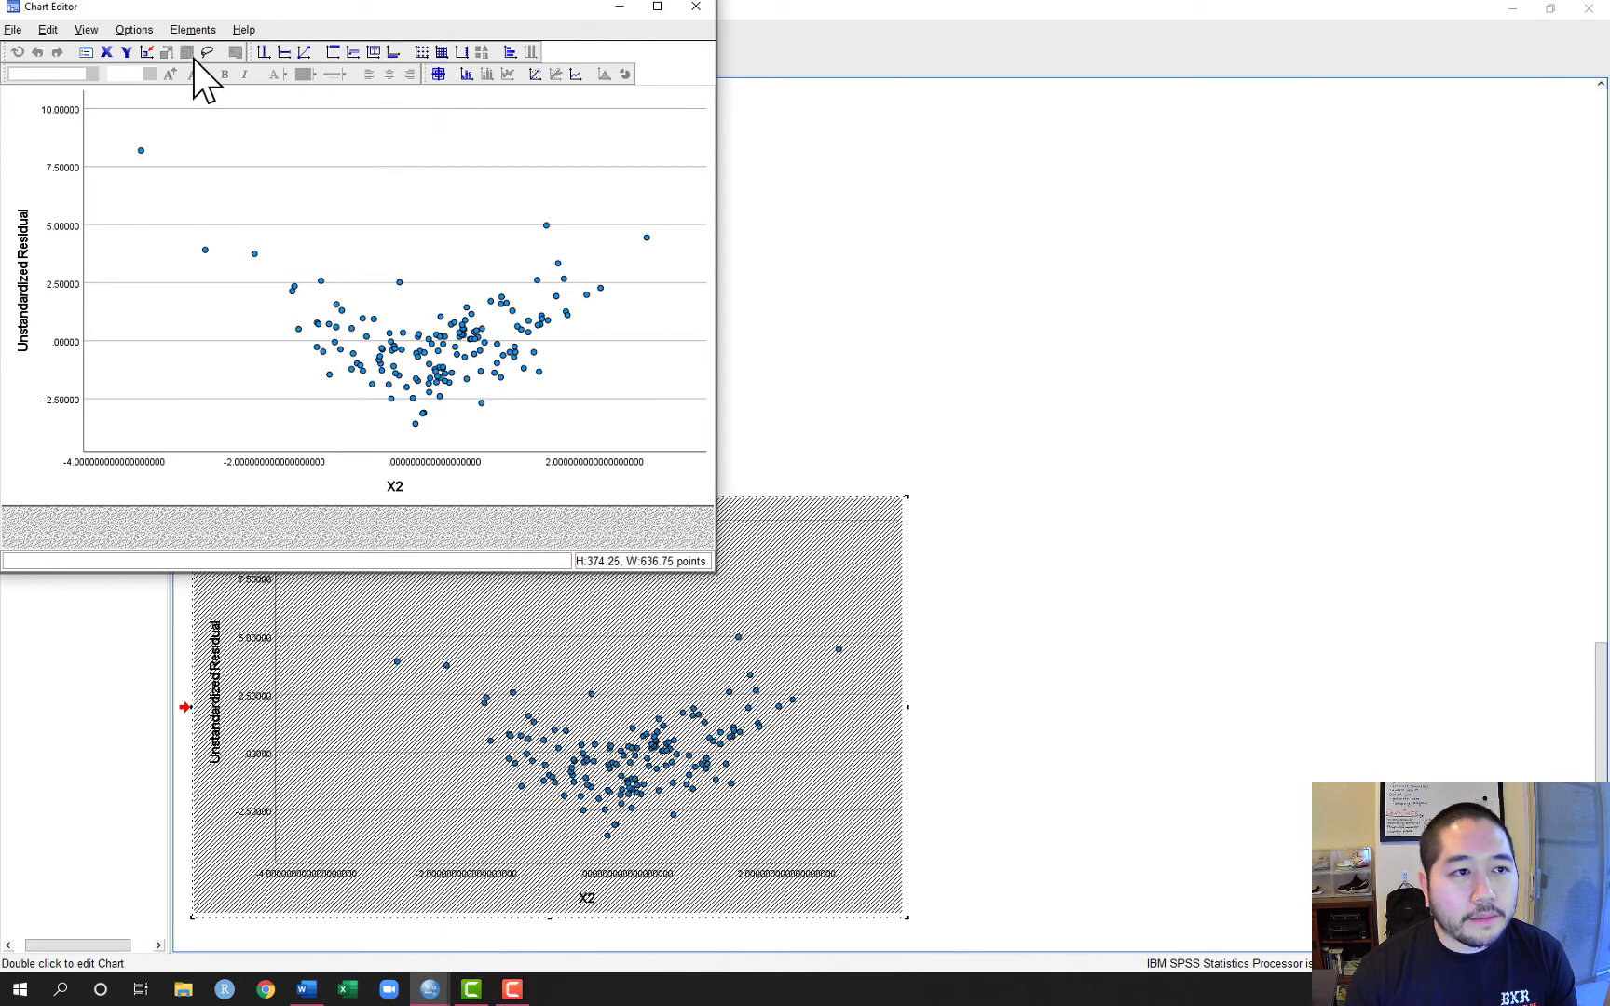
pyautogui.click(533, 76)
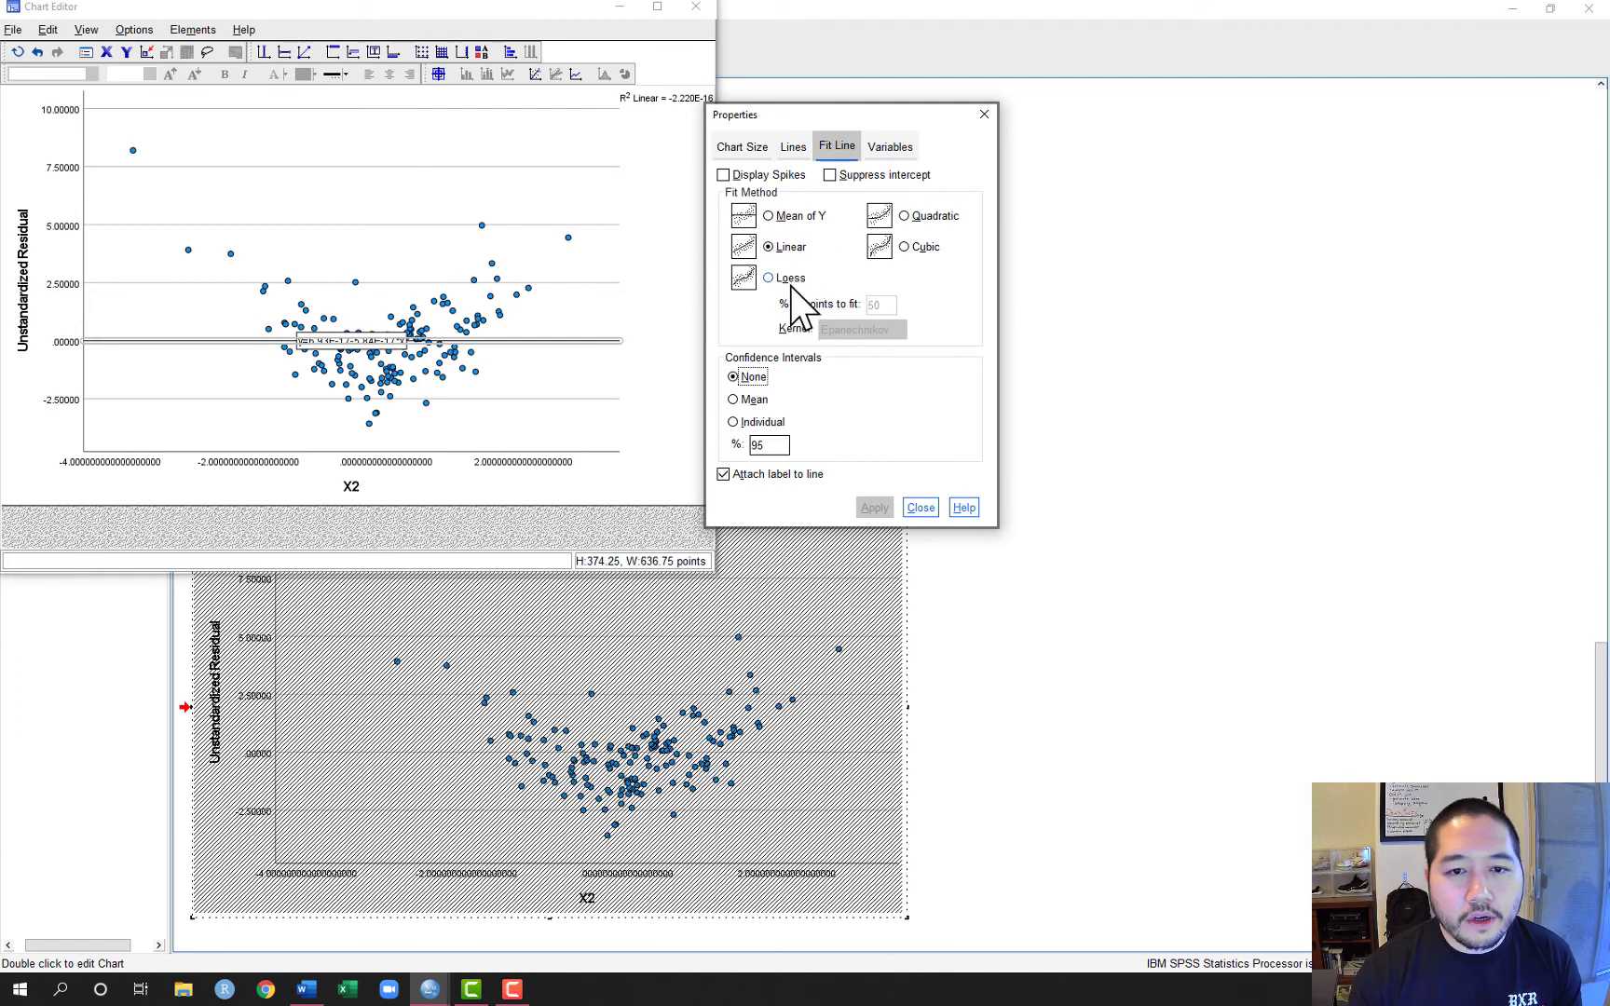
pyautogui.click(794, 278)
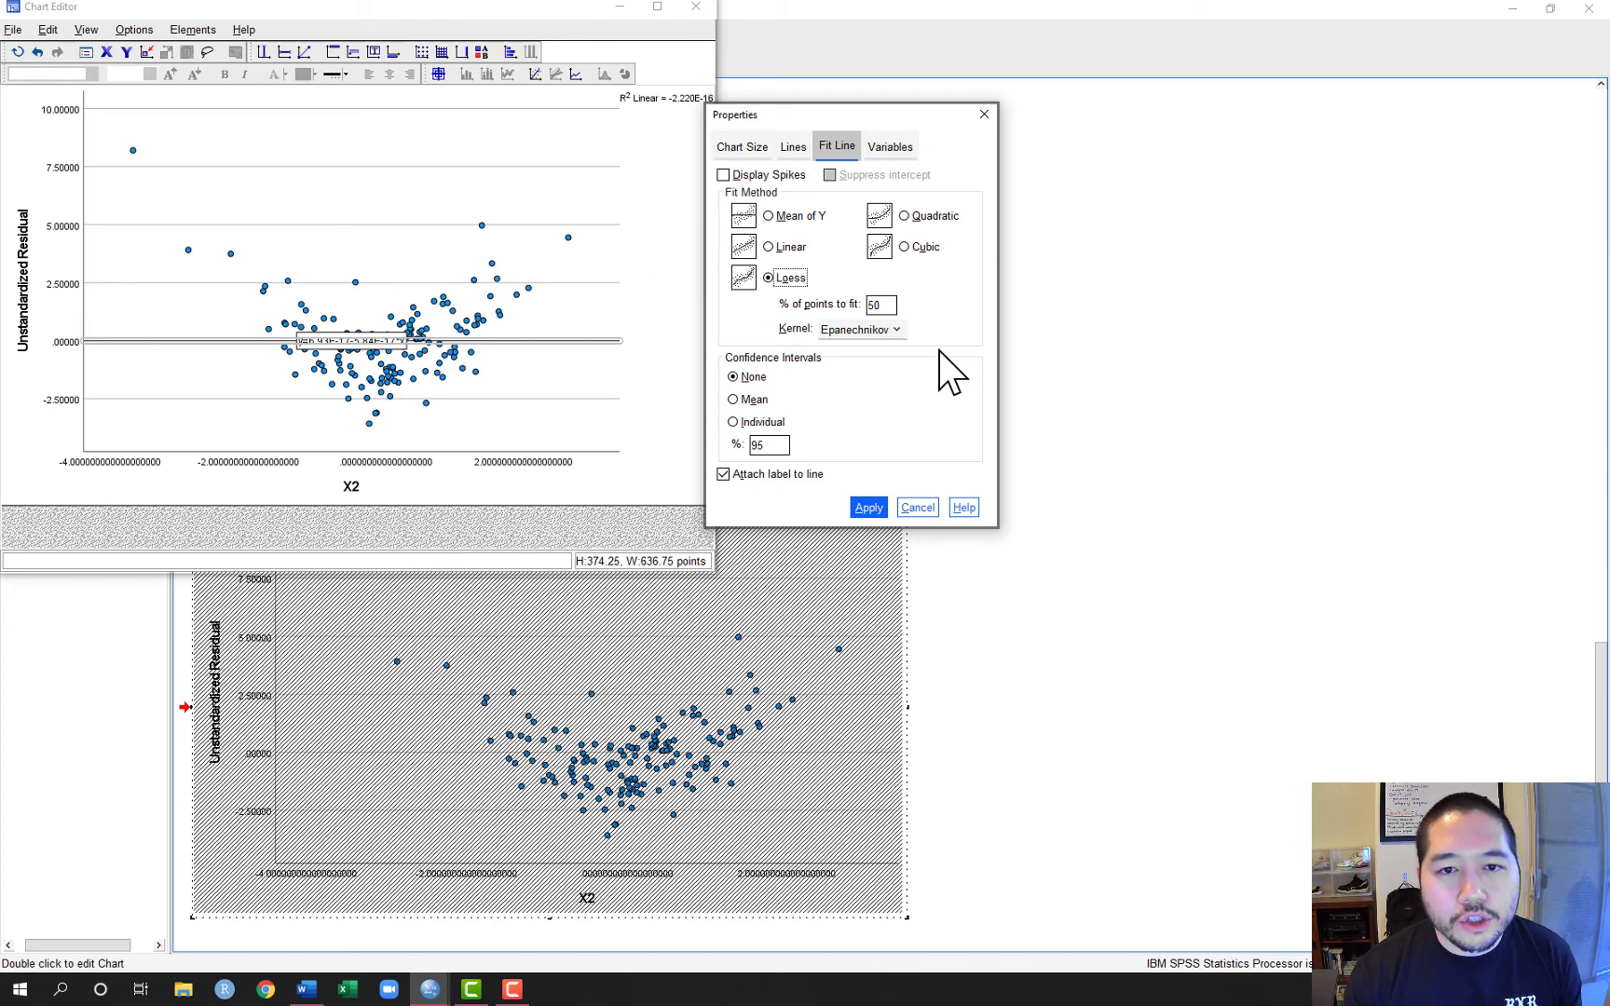
pyautogui.click(875, 504)
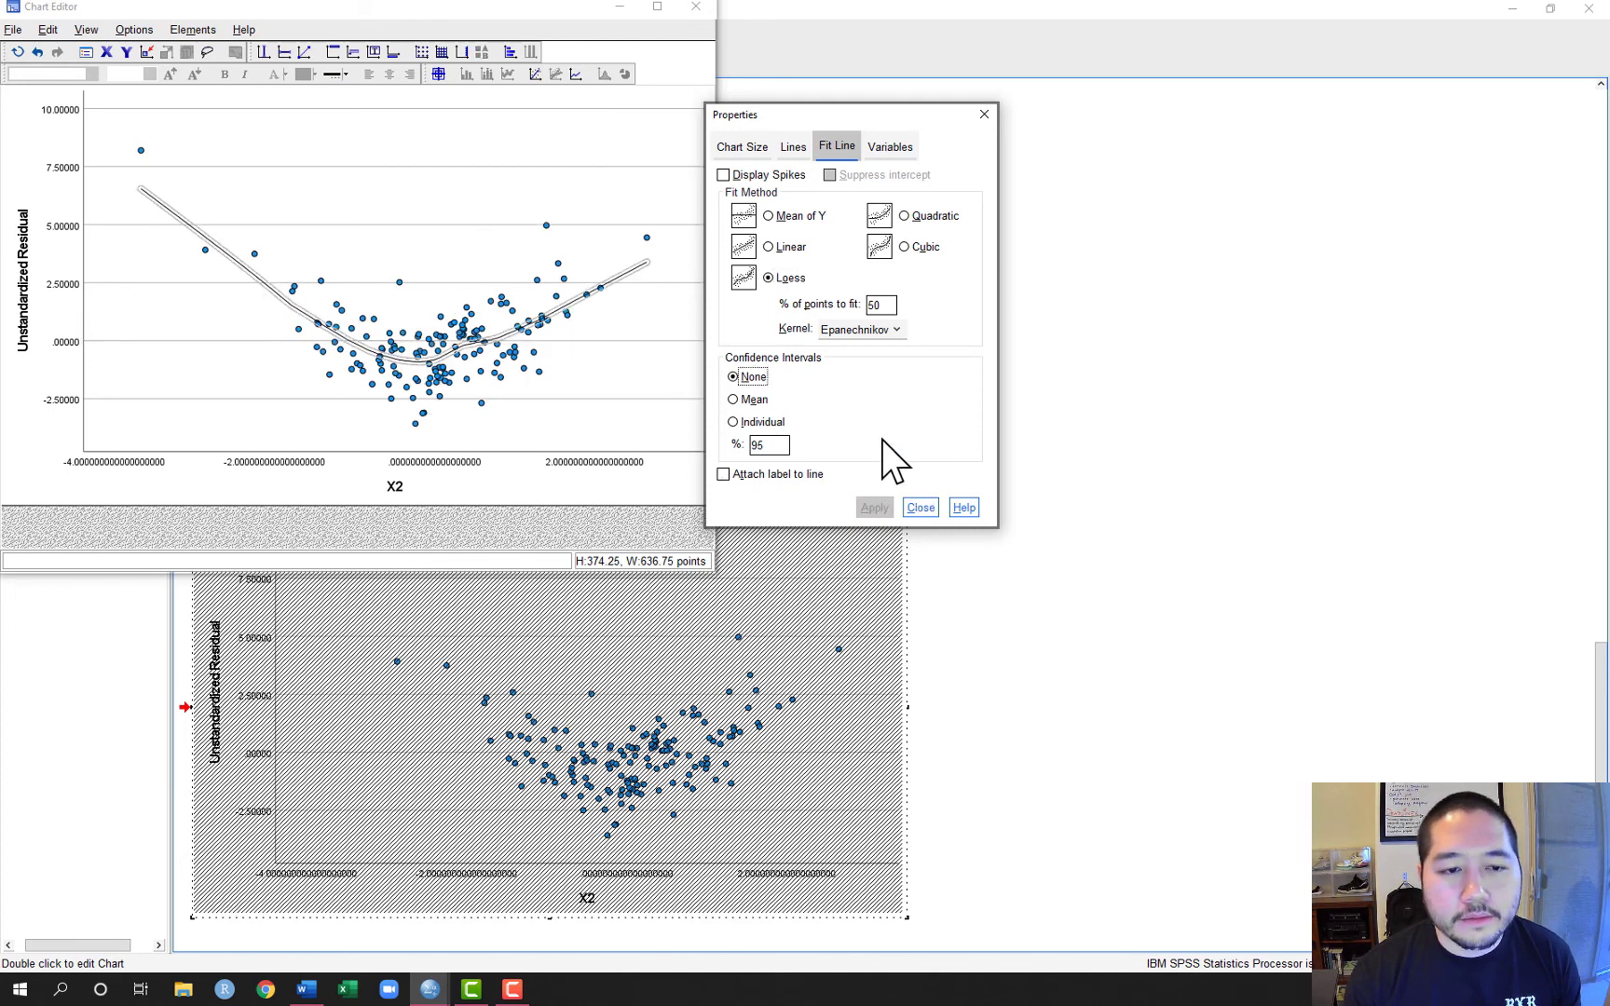
pyautogui.click(922, 510)
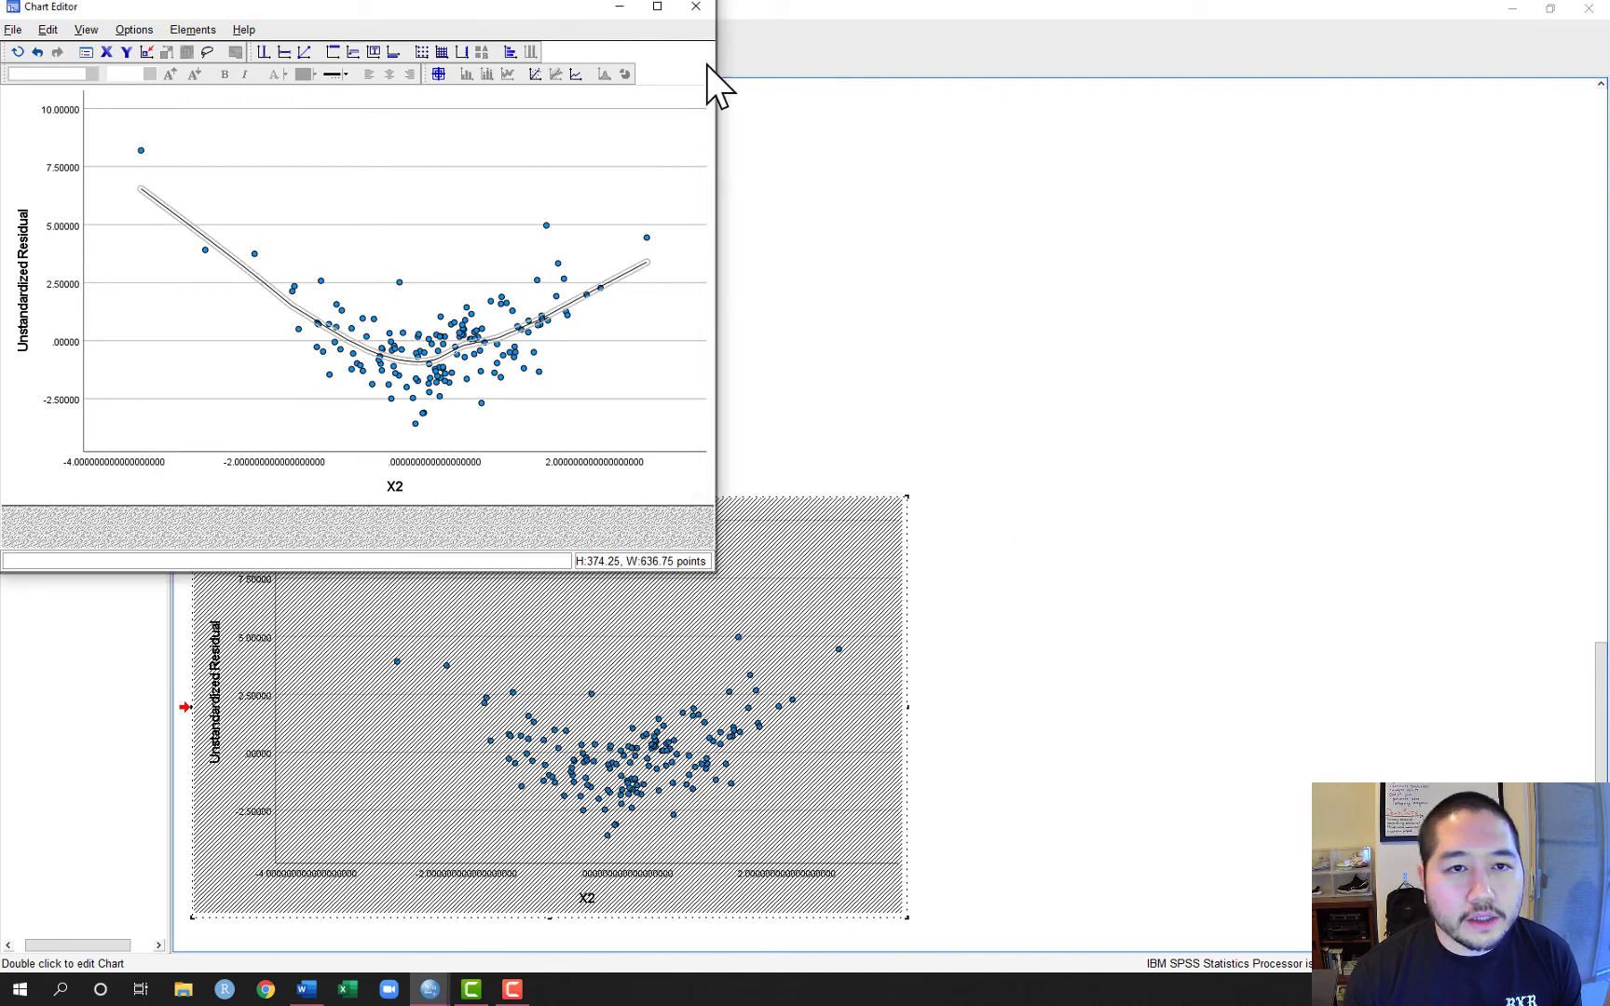
pyautogui.click(705, 9)
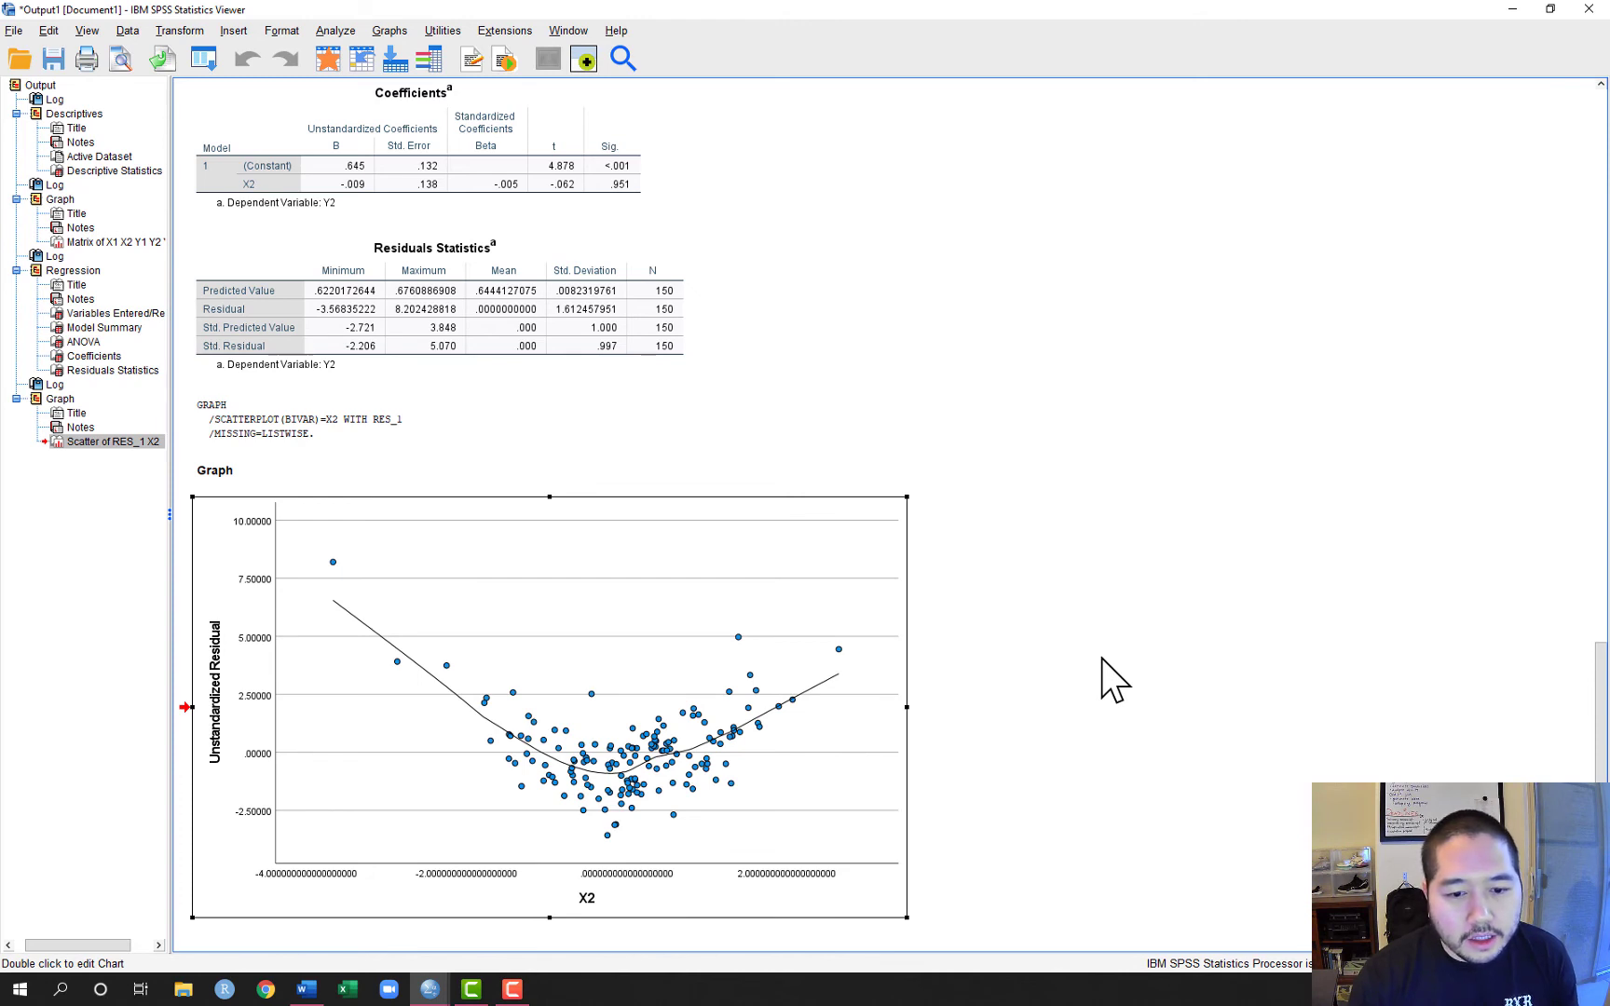
pyautogui.click(1113, 680)
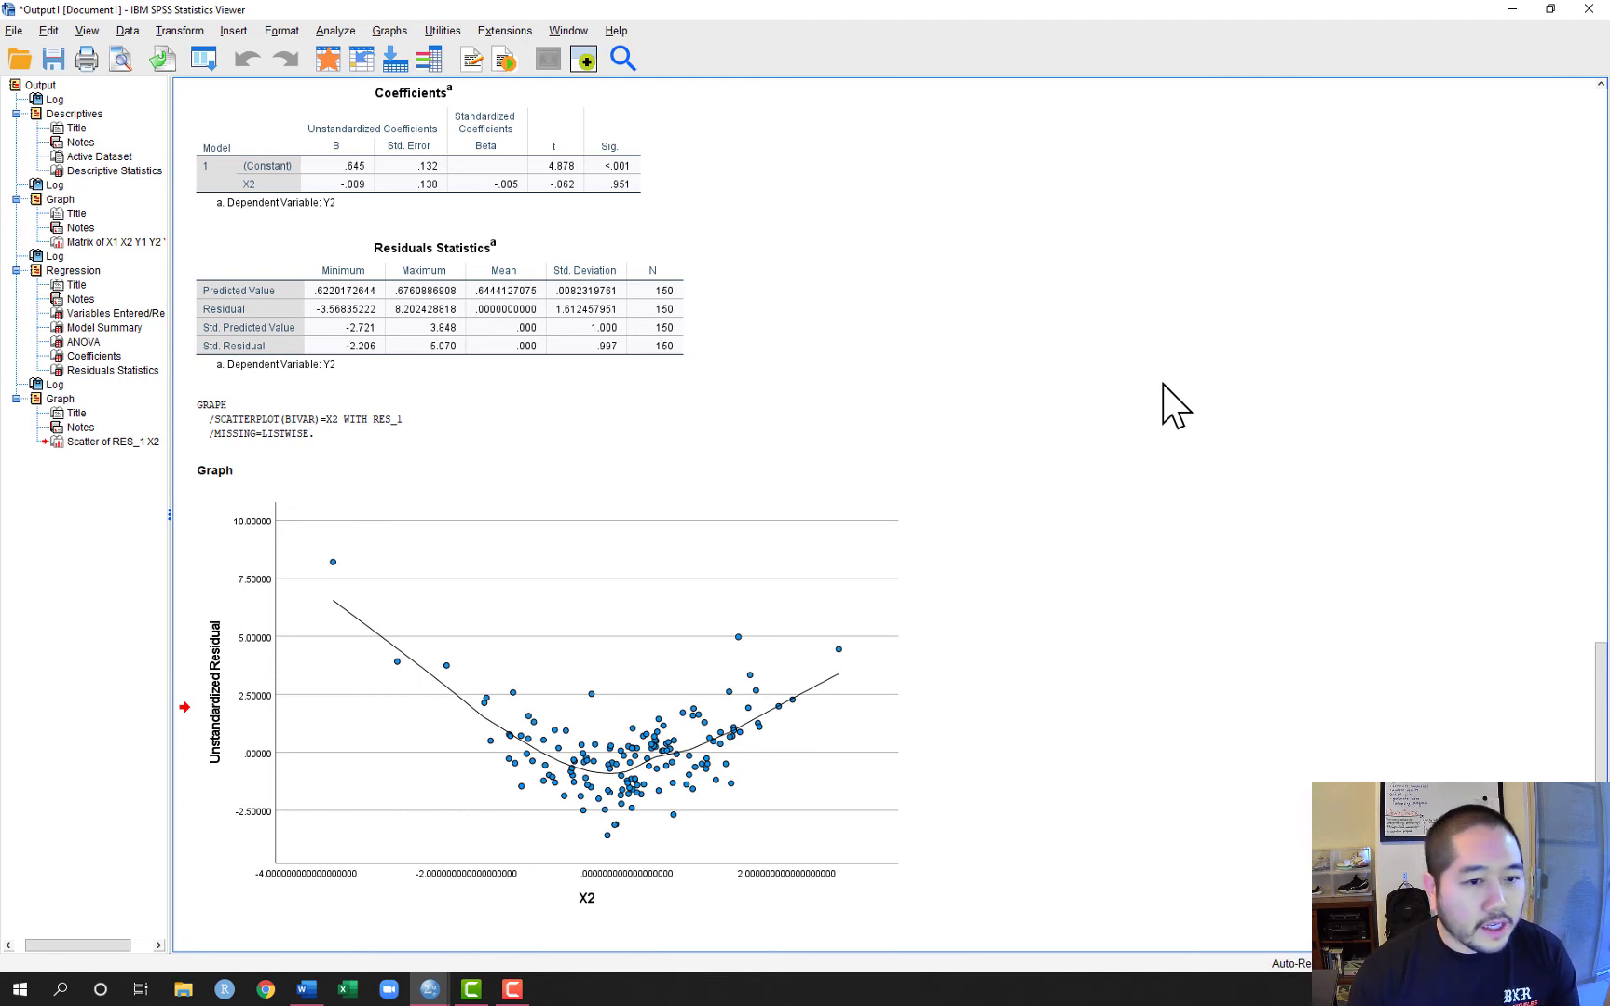
pyautogui.click(397, 856)
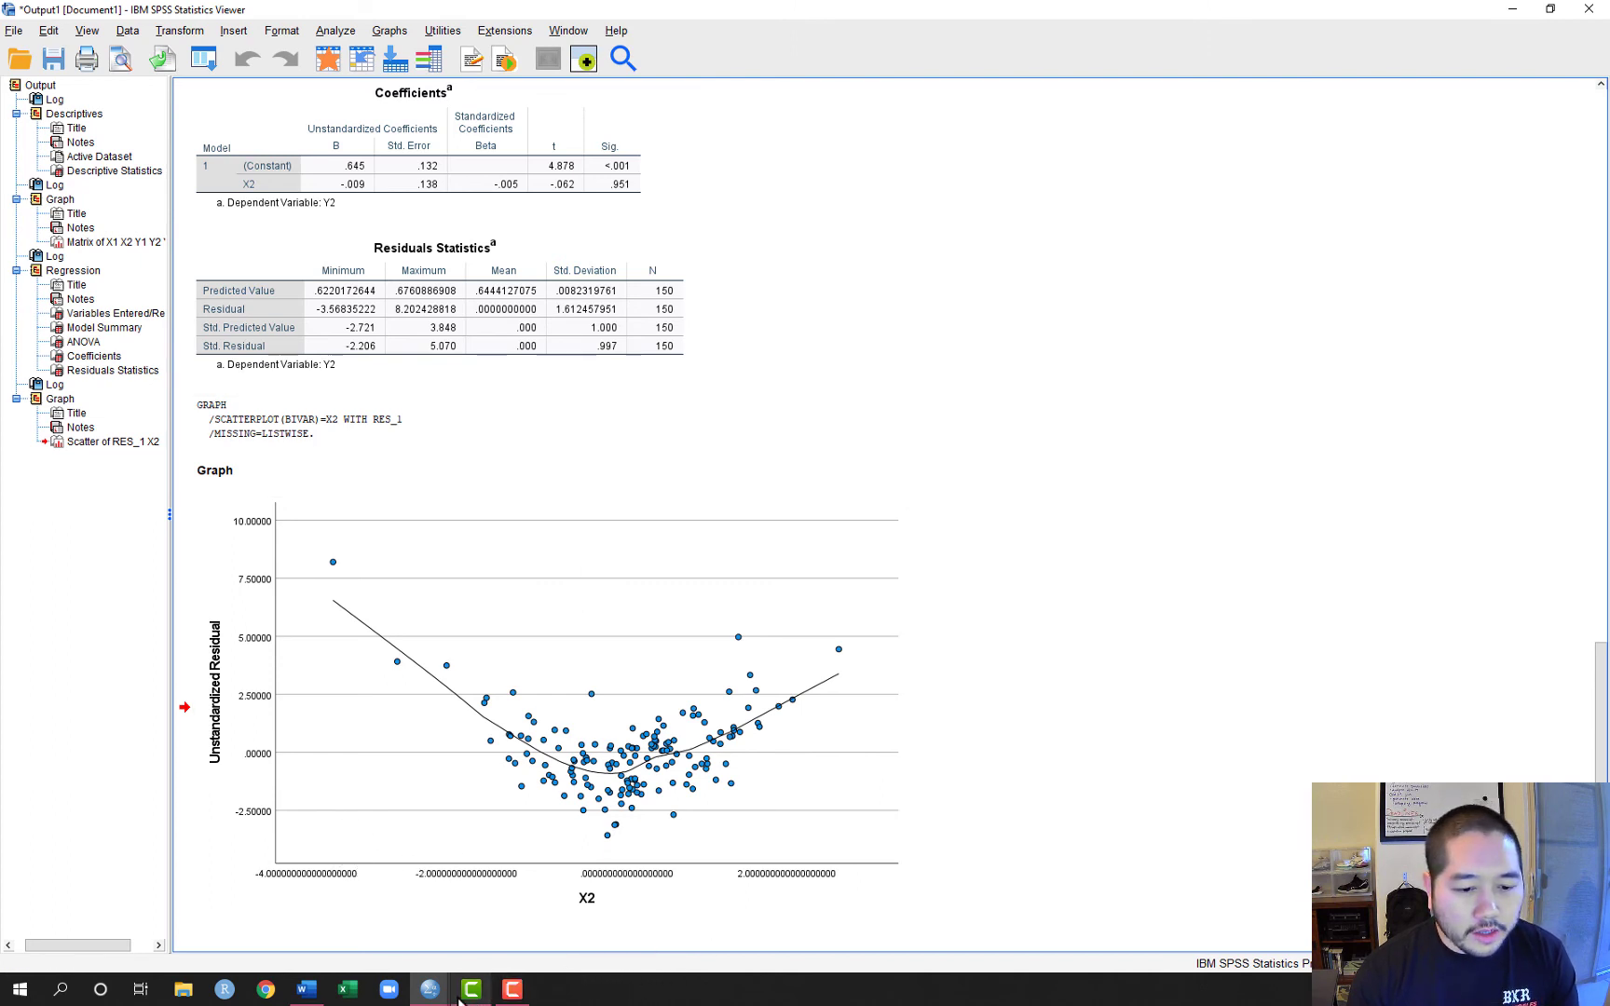
# - Switch to the regdata3.sav data window and create a histogram of Y2 without a normal curve
pyautogui.moveTo(438, 987)
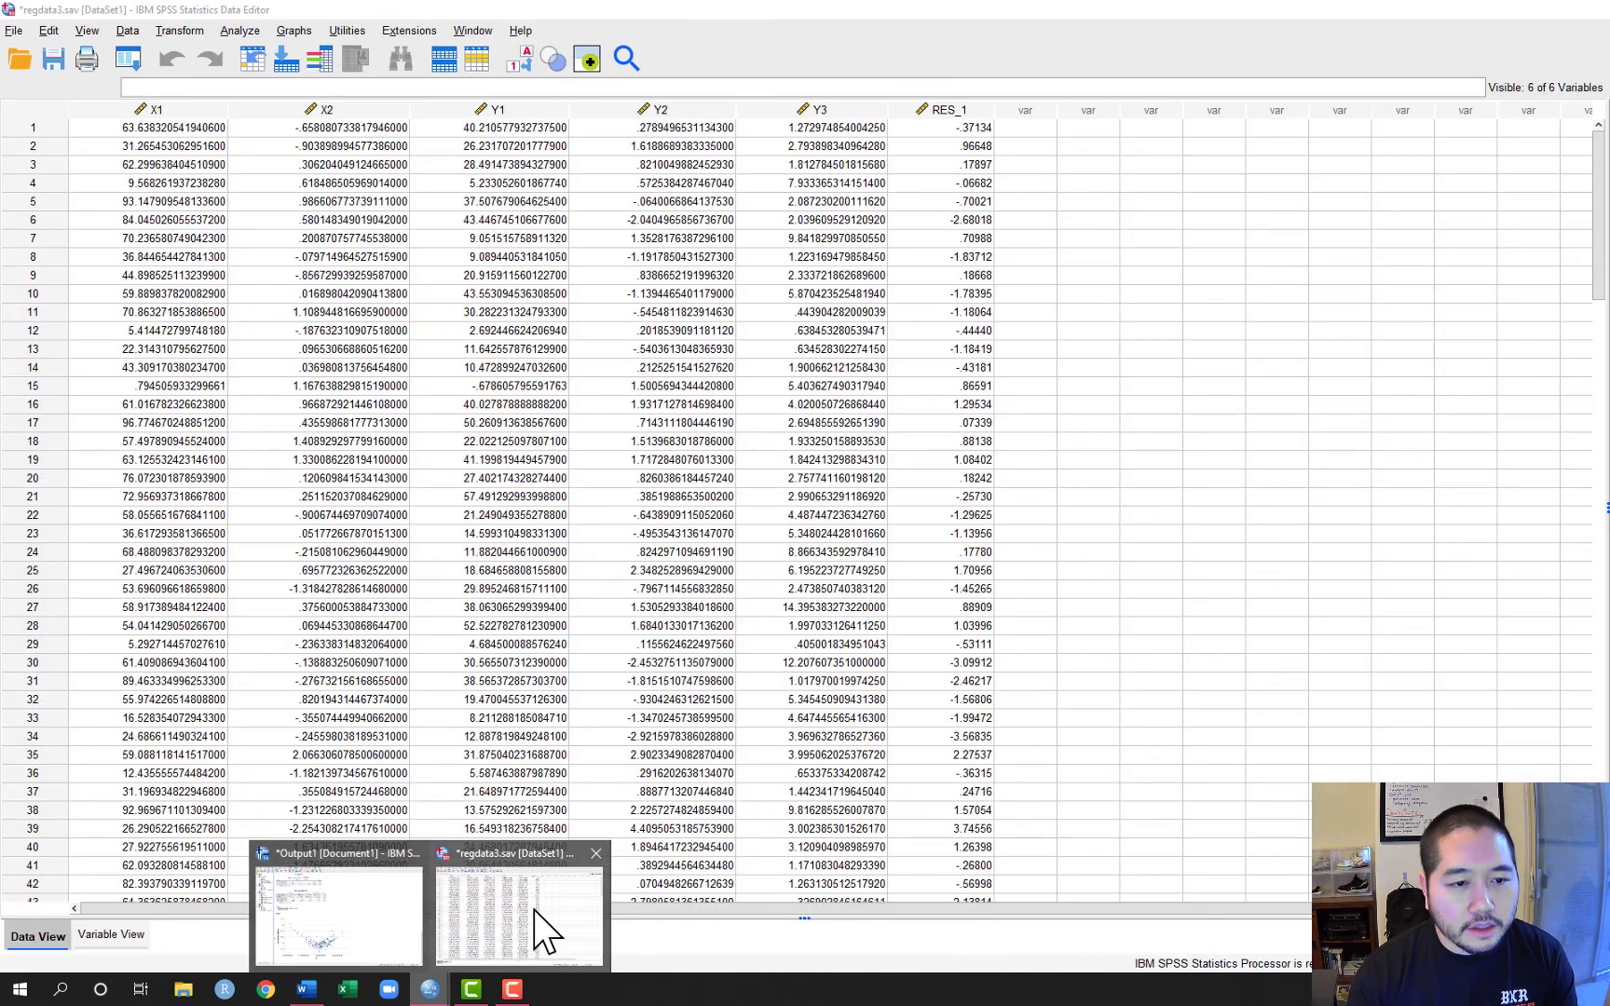
pyautogui.click(538, 926)
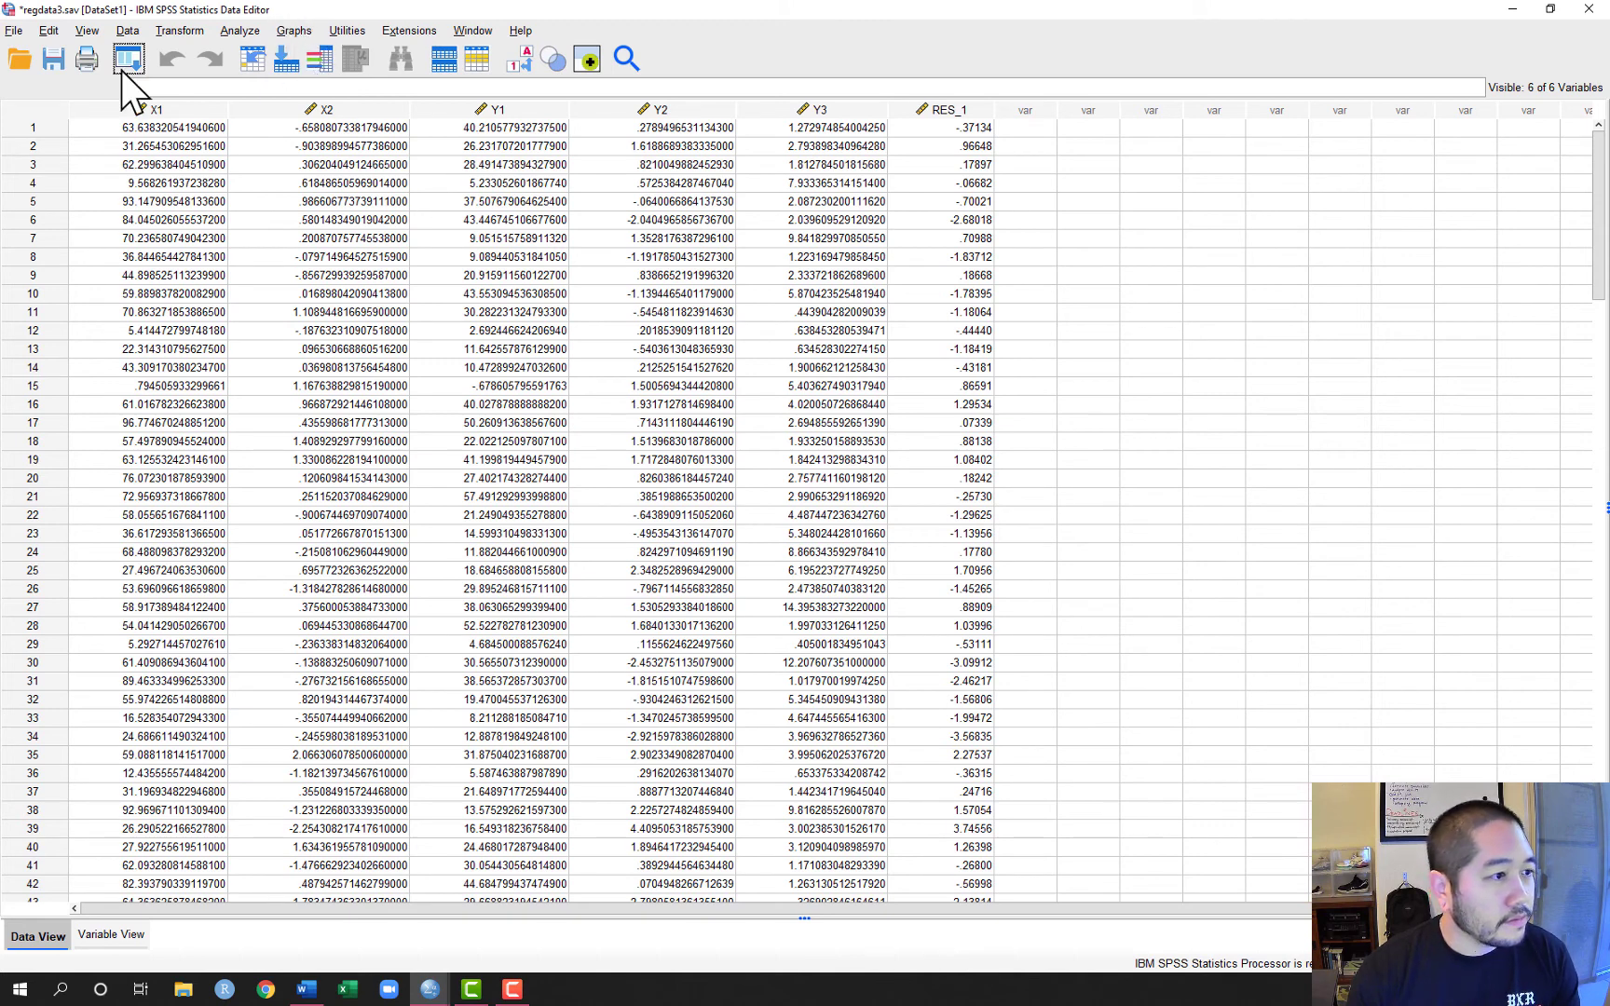
pyautogui.click(297, 32)
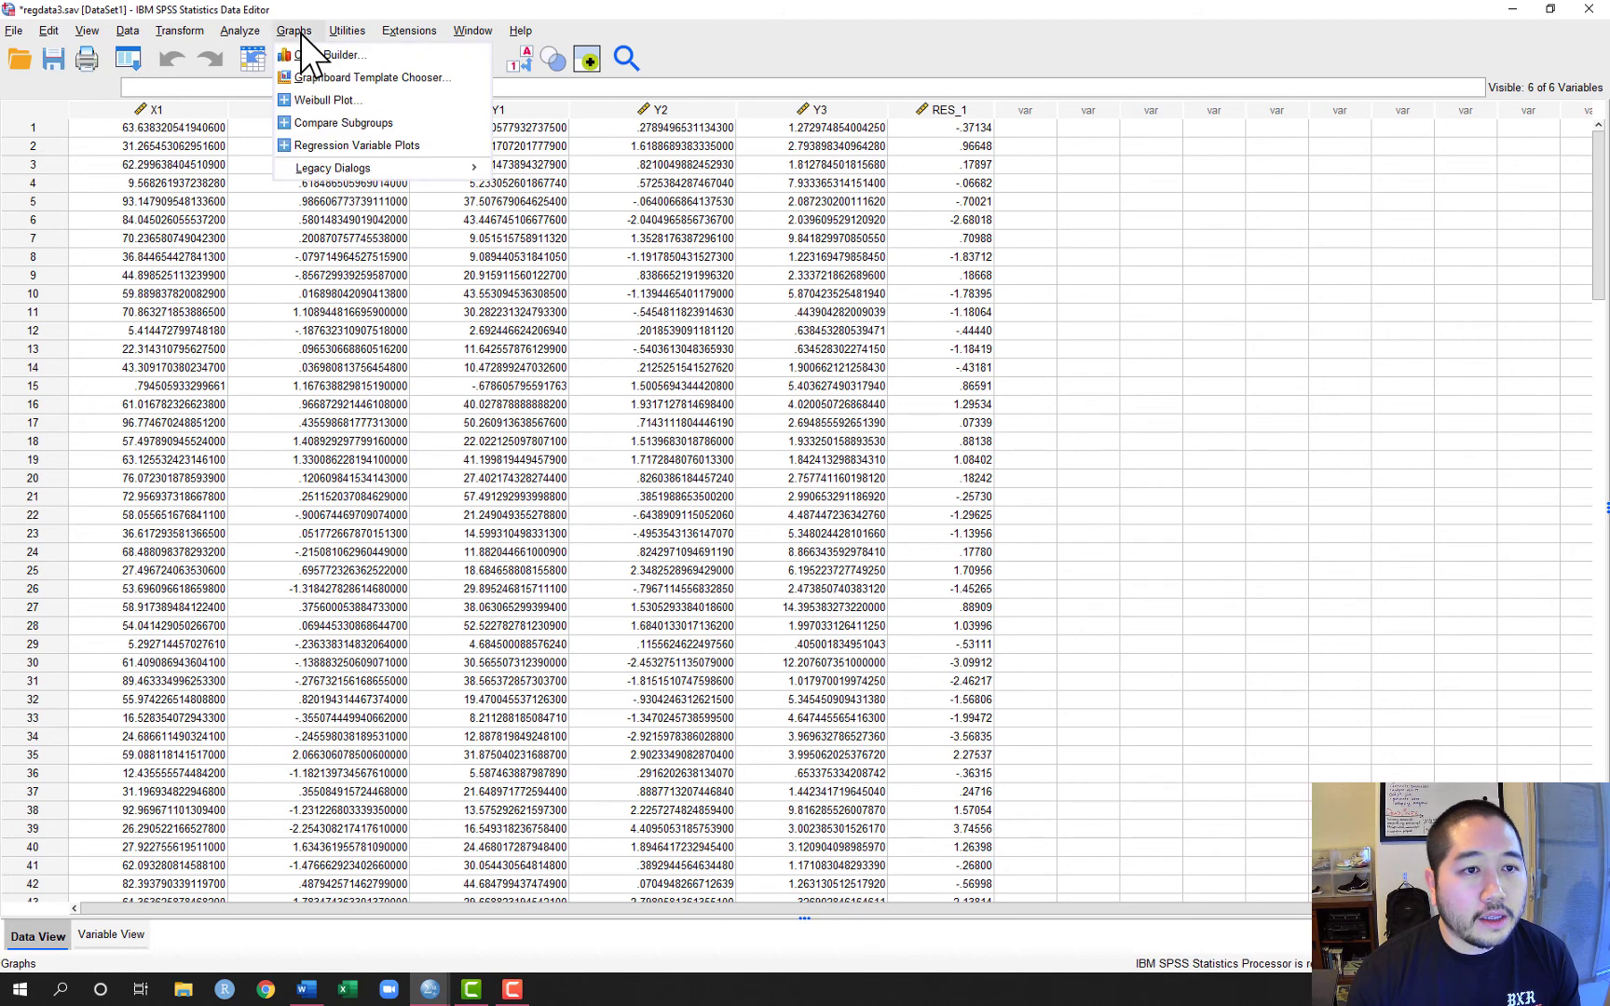
pyautogui.moveTo(359, 168)
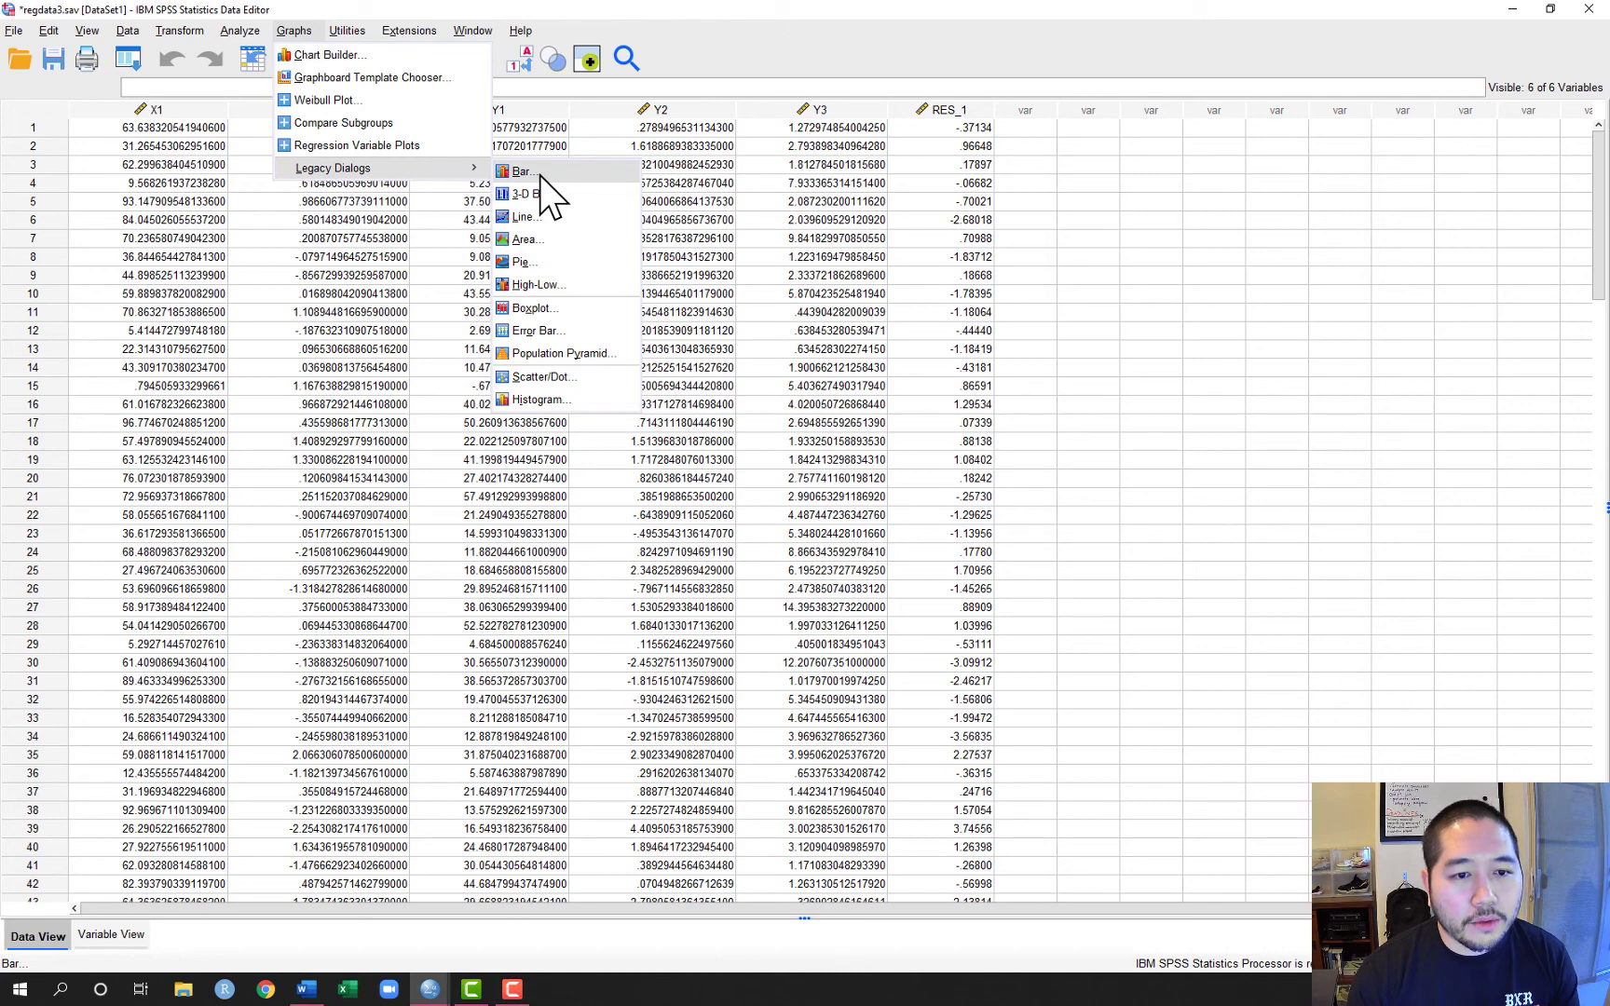
pyautogui.click(541, 400)
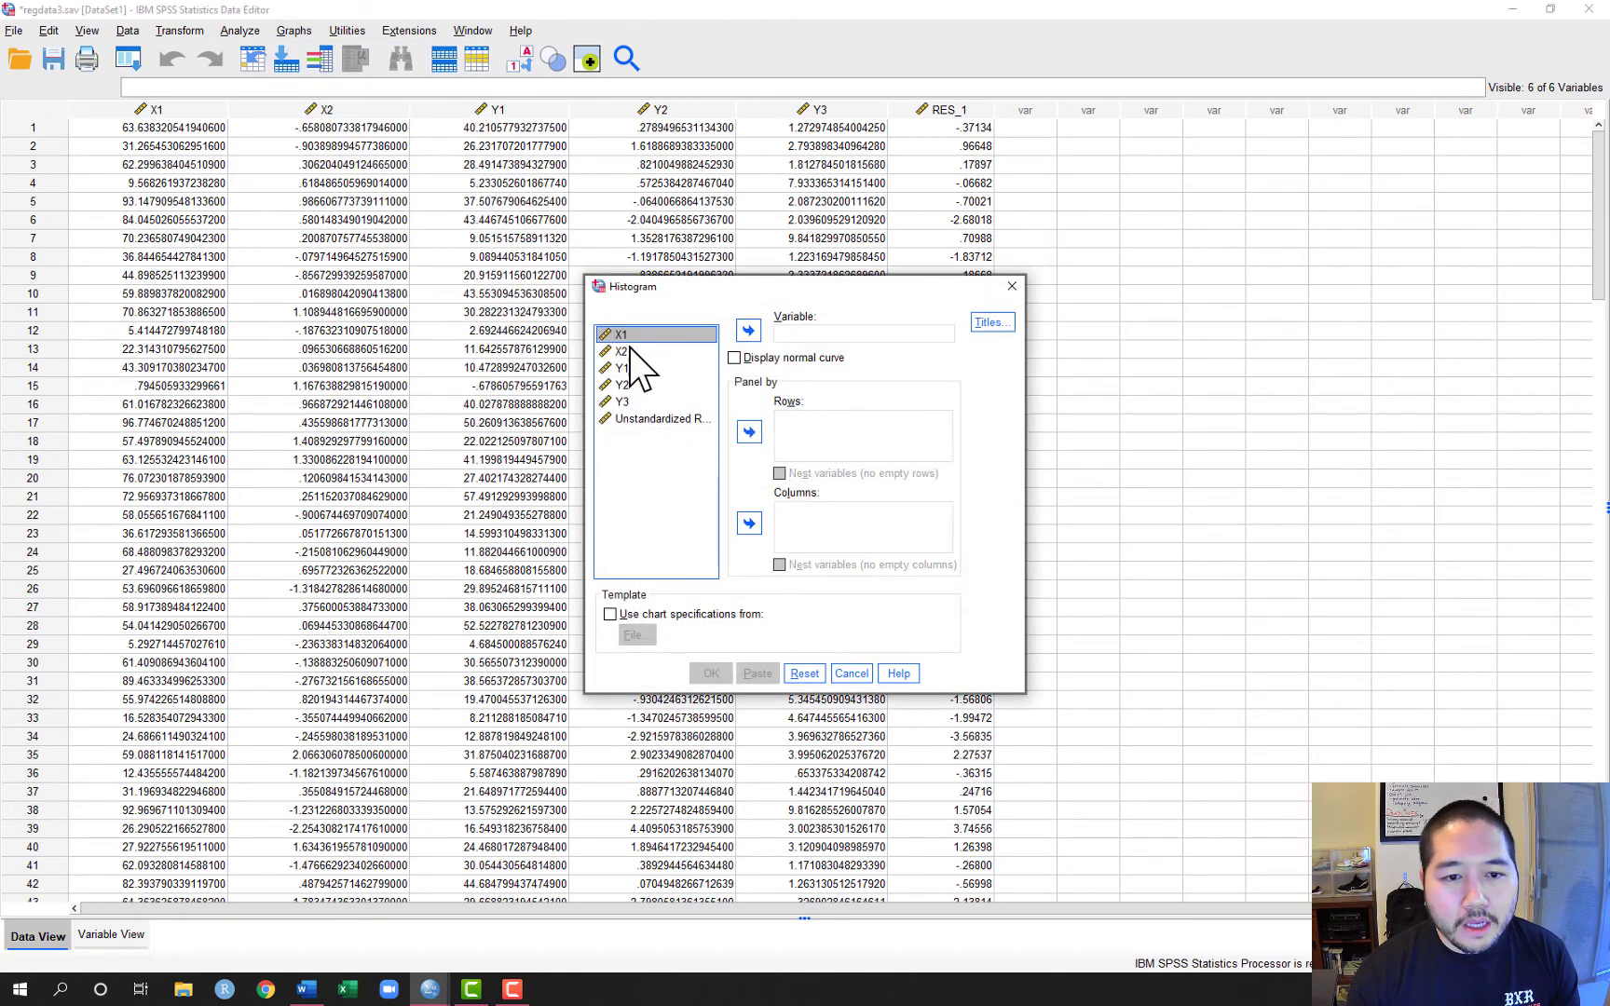
pyautogui.click(636, 385)
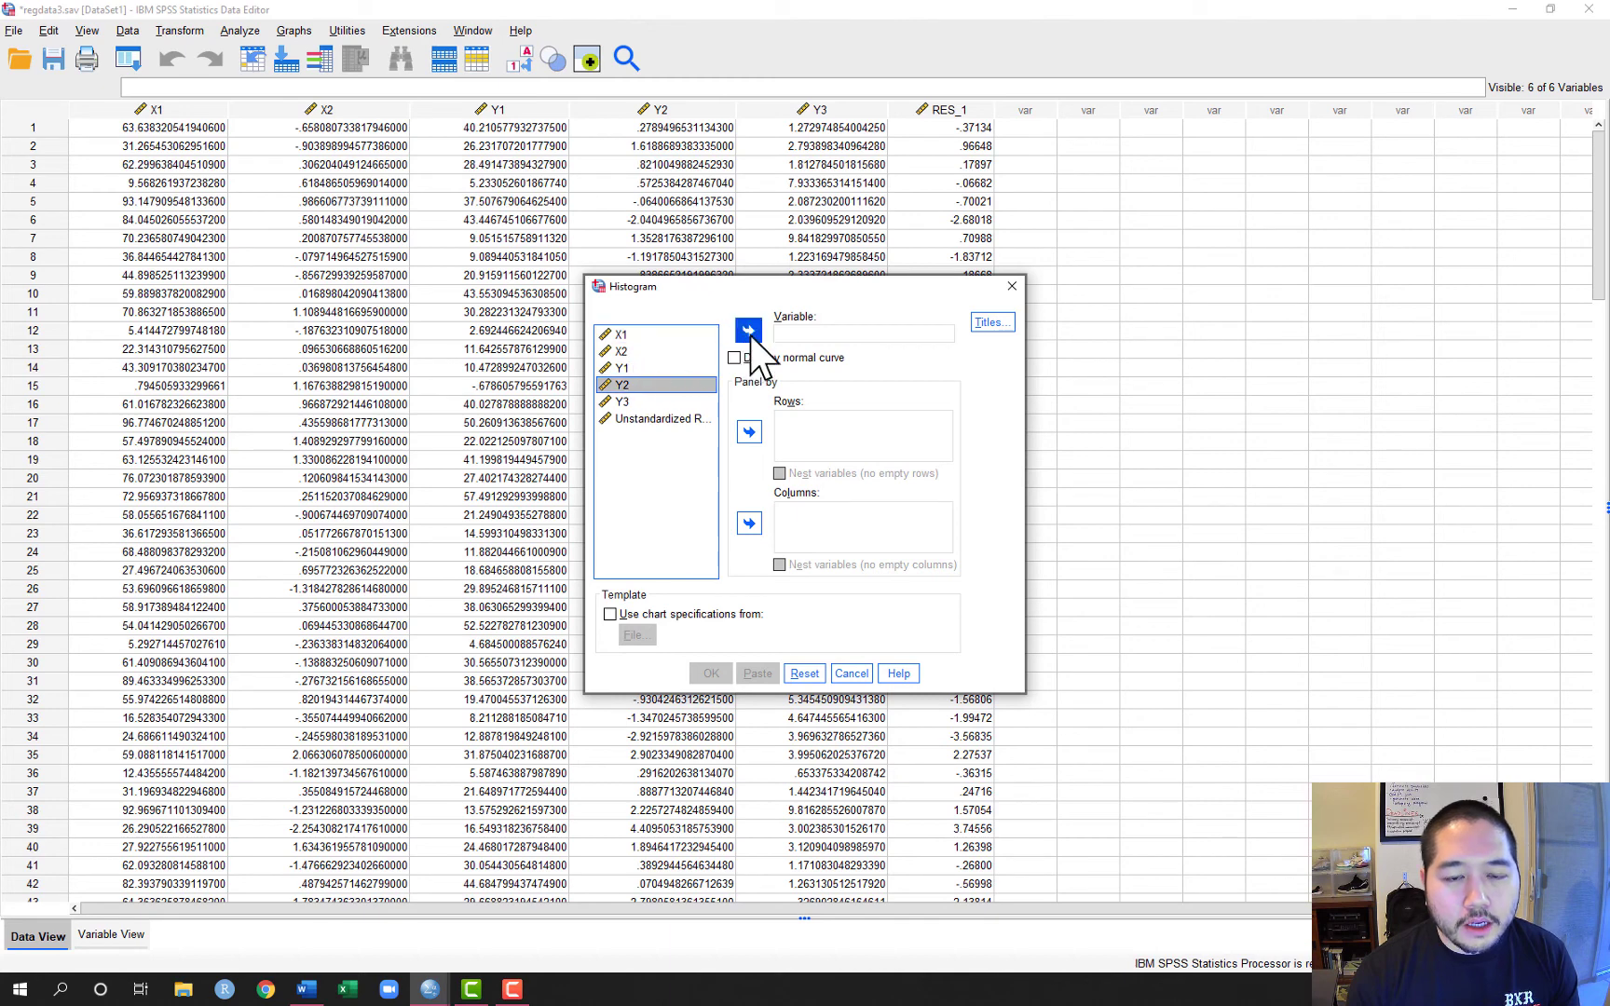
pyautogui.click(748, 332)
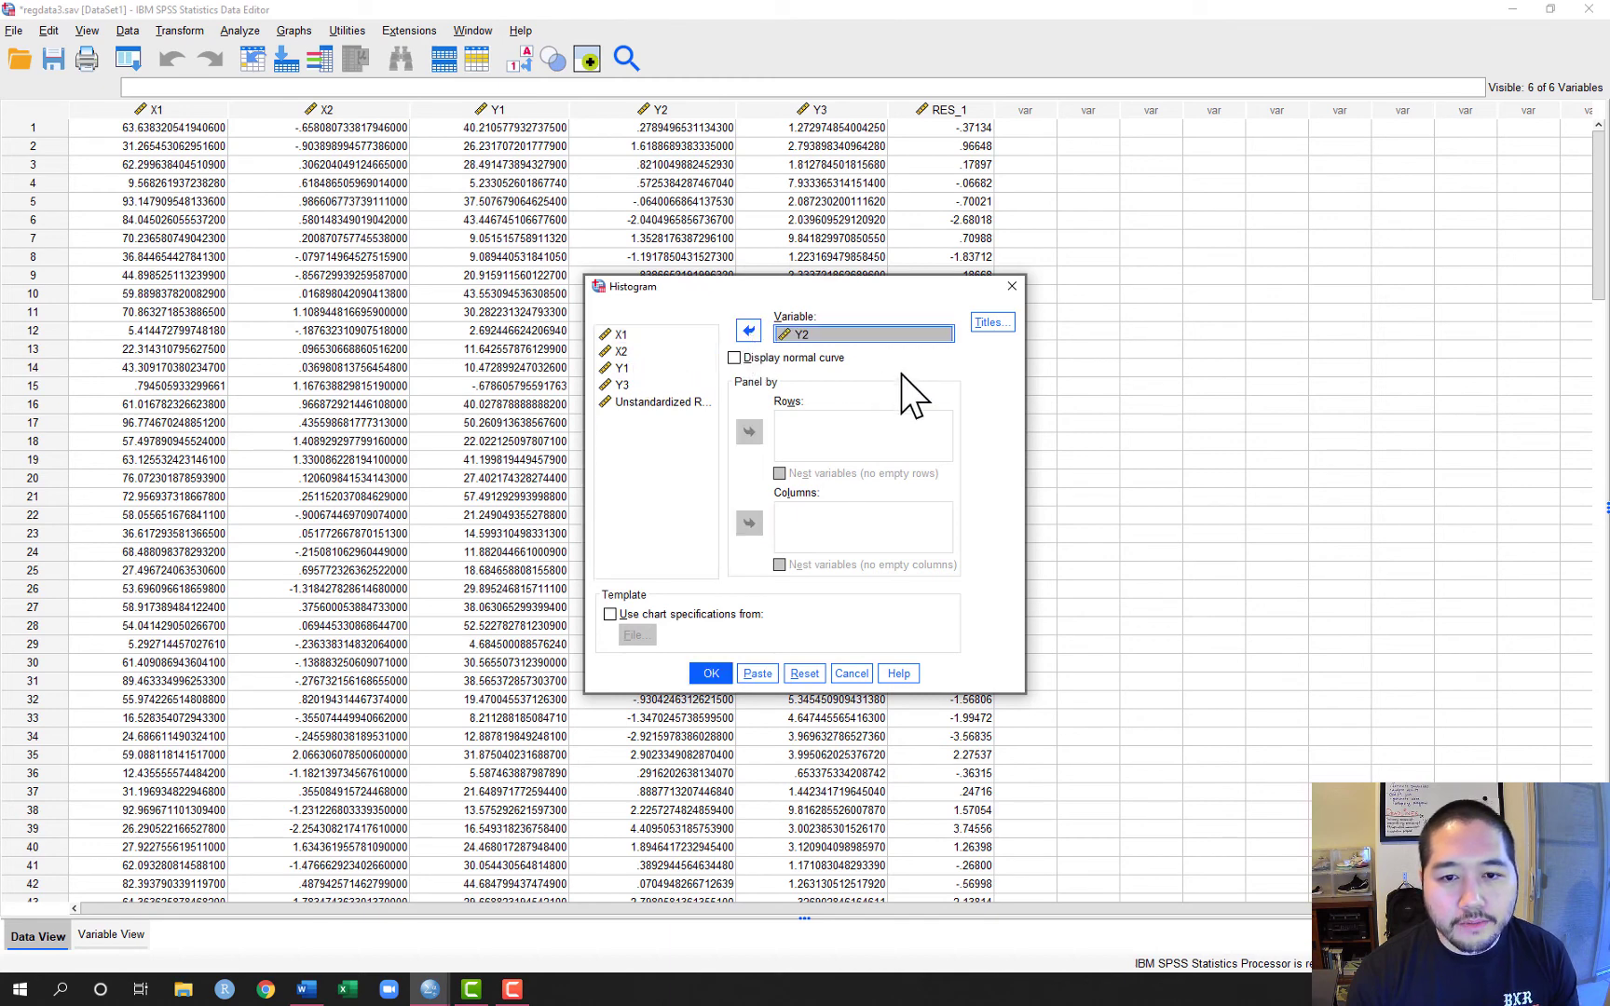
pyautogui.click(713, 673)
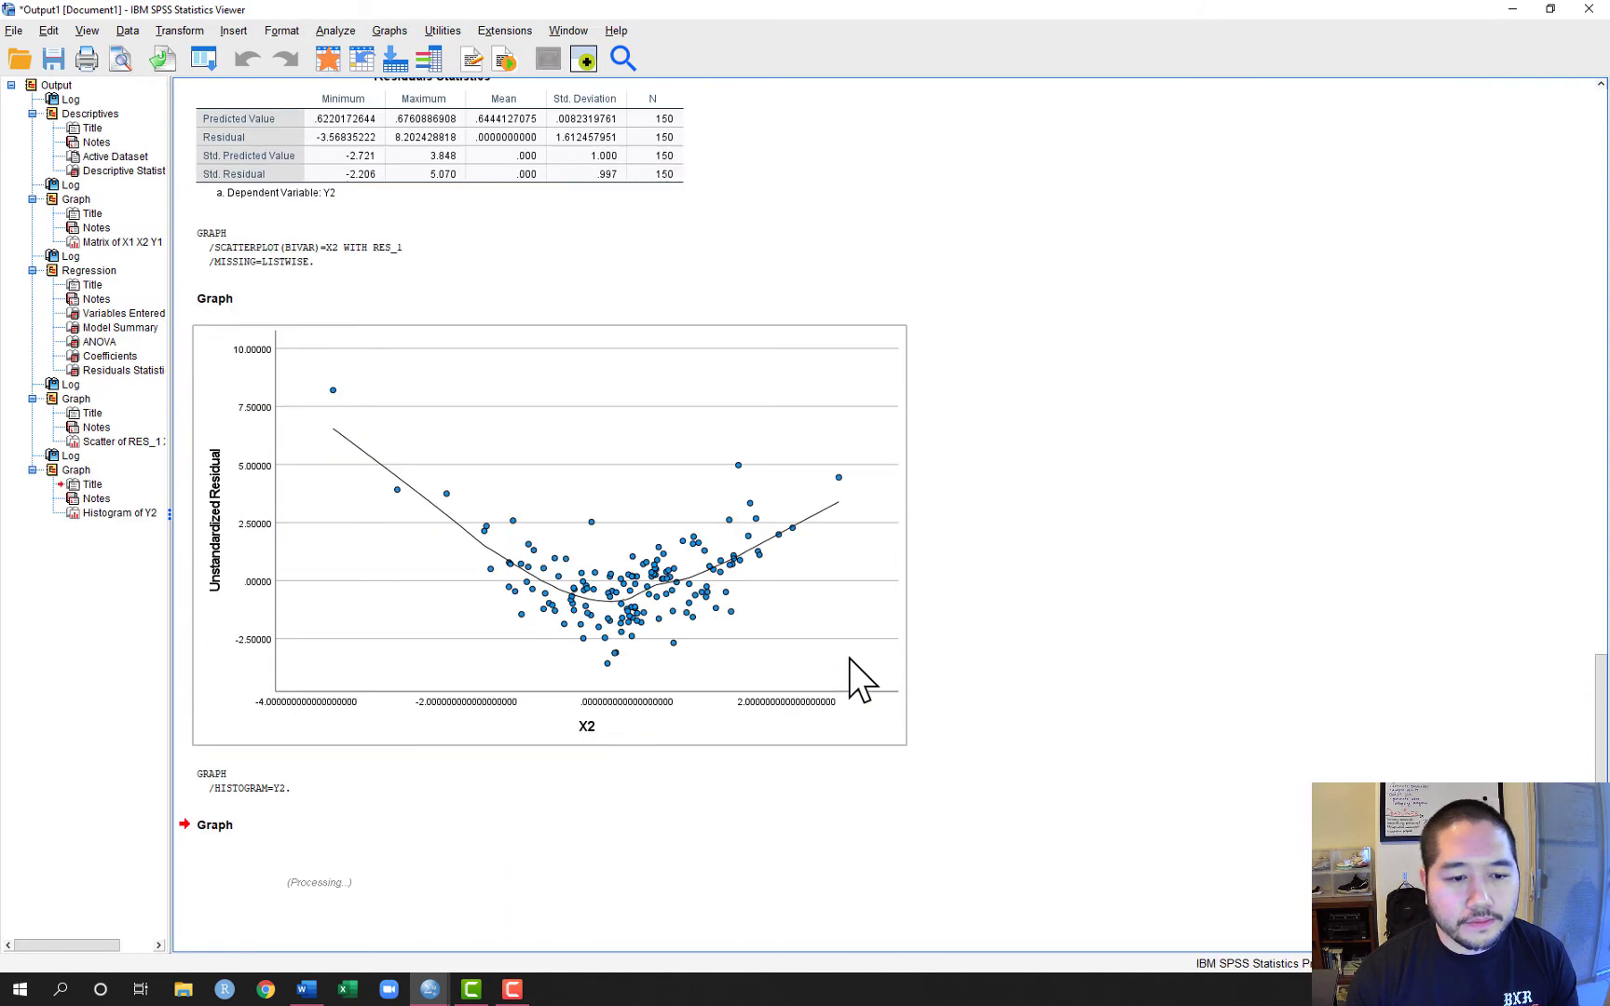
pyautogui.scroll(-5, 1085, 689)
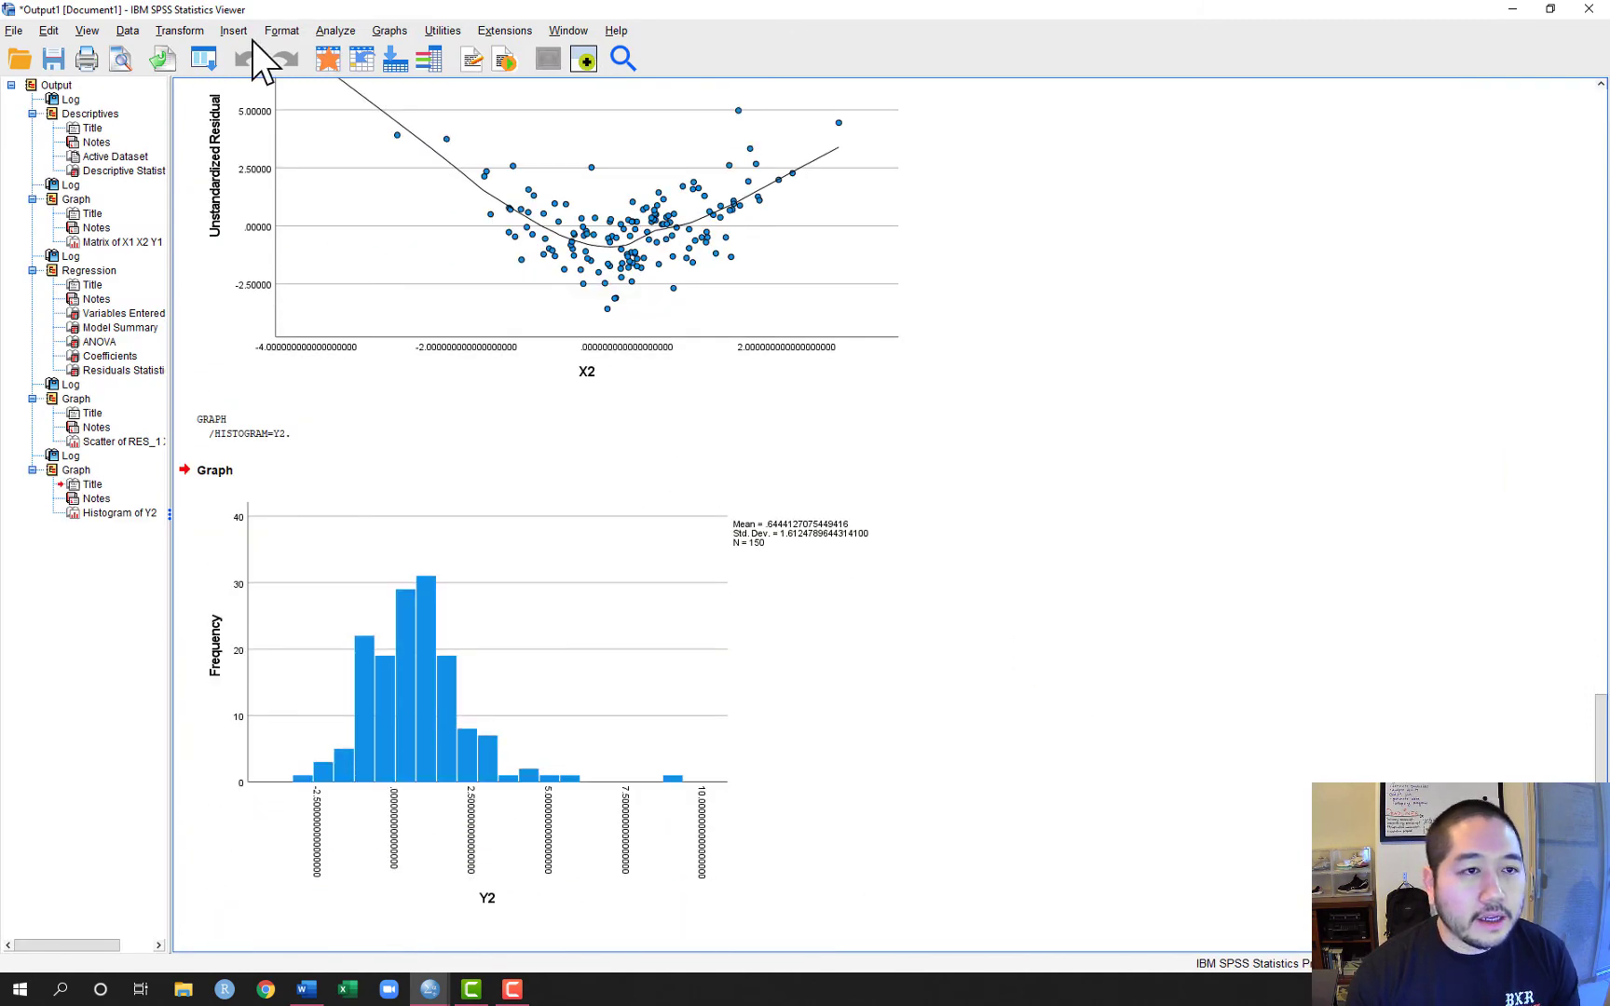
# - Create a histogram of Y3 in place of Y2, without a normal curve
pyautogui.click(390, 30)
pyautogui.moveTo(454, 168)
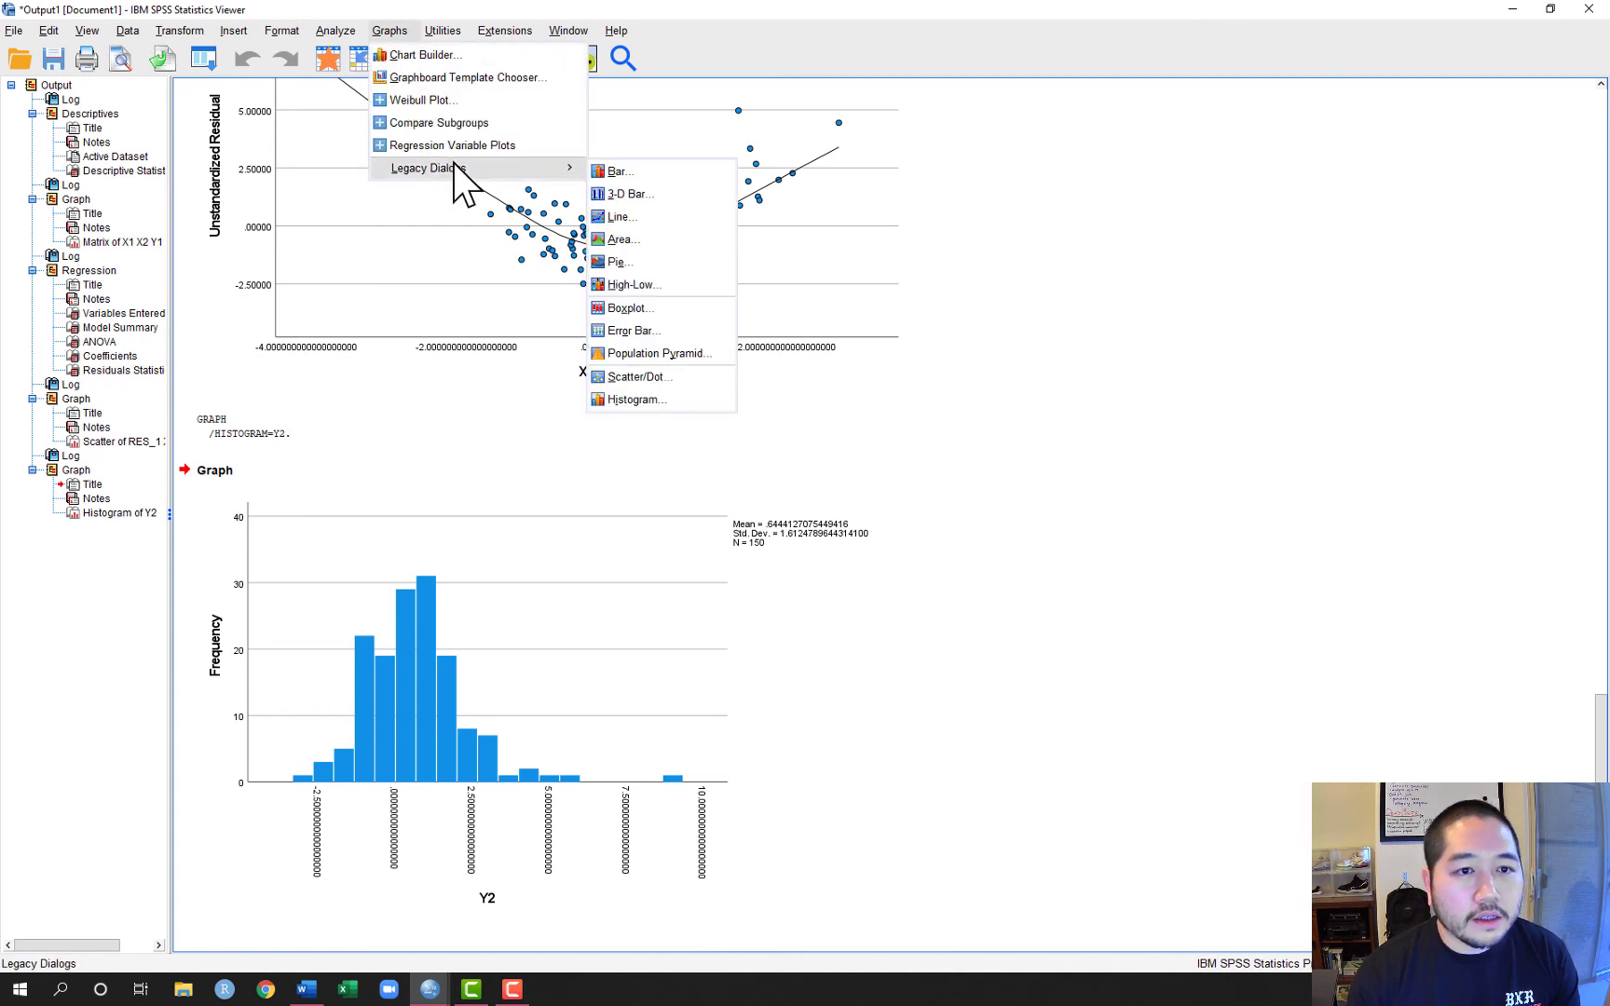
pyautogui.click(672, 399)
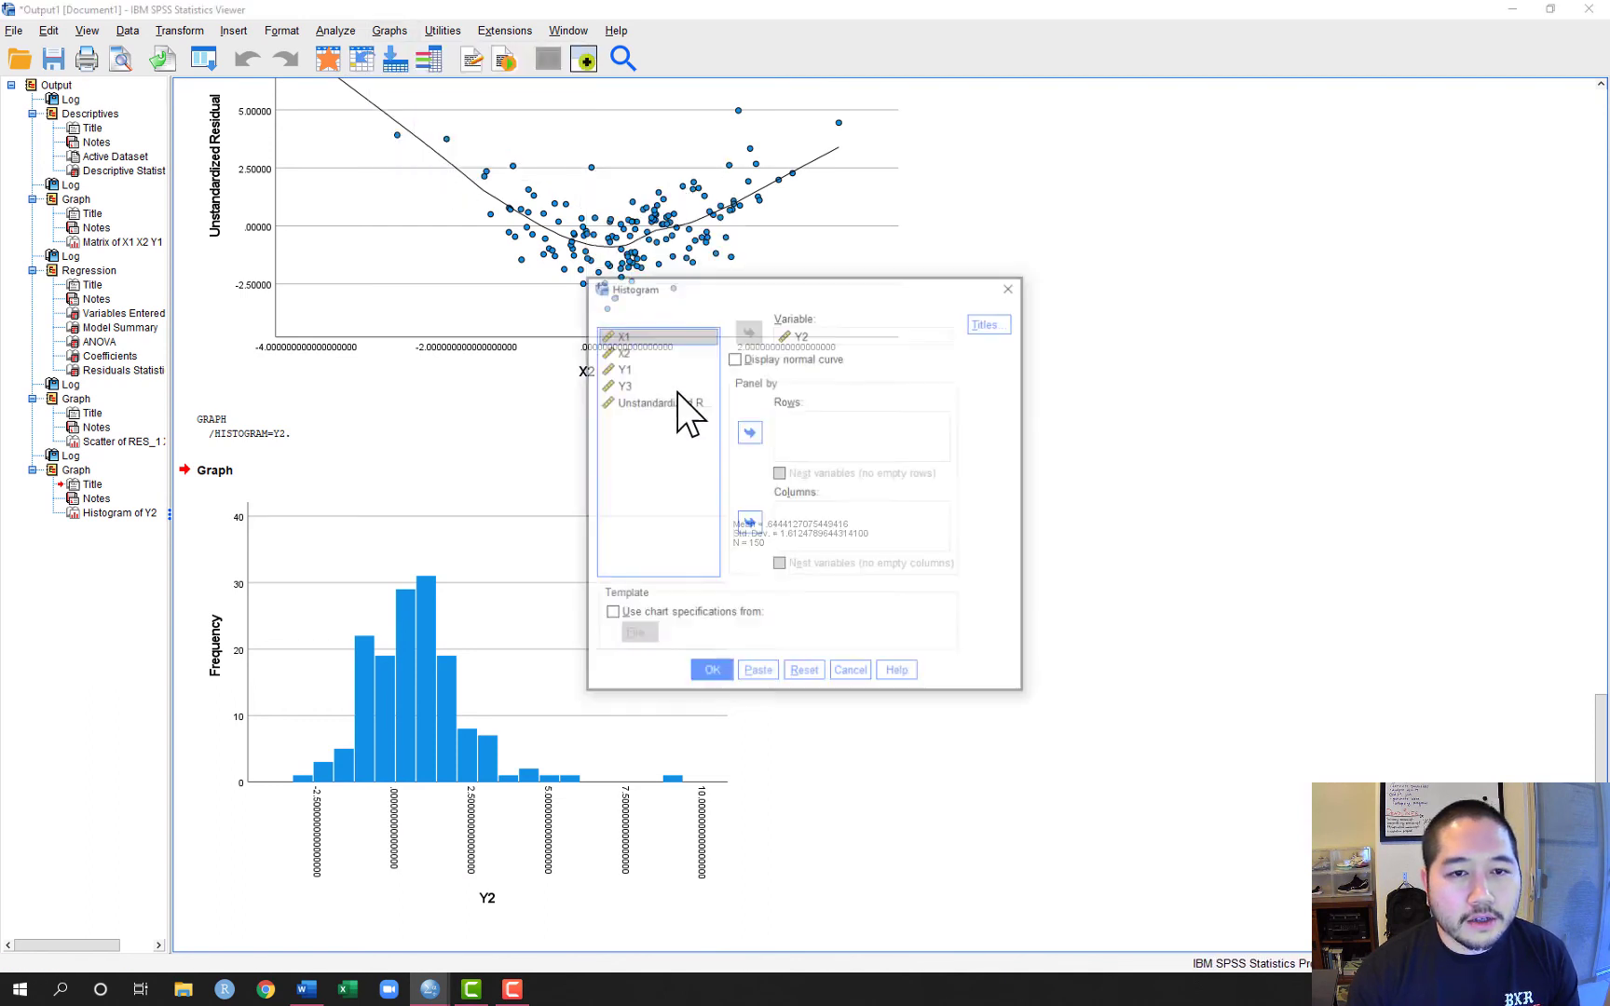
pyautogui.click(796, 335)
pyautogui.click(751, 331)
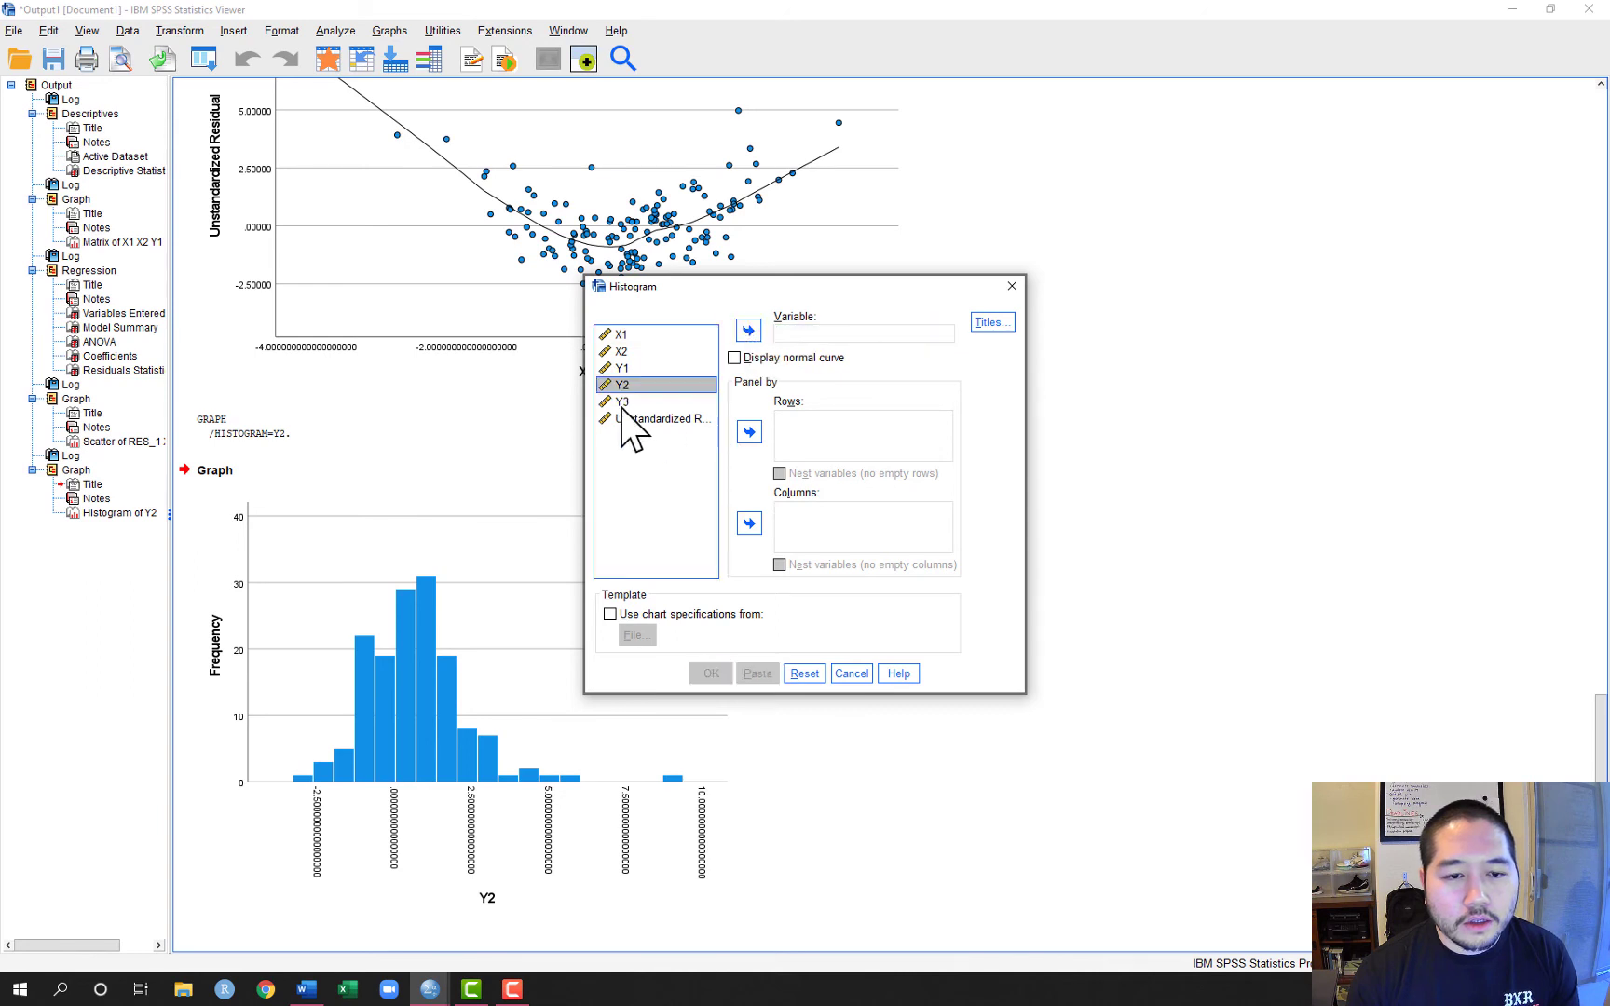
pyautogui.click(621, 401)
pyautogui.click(743, 331)
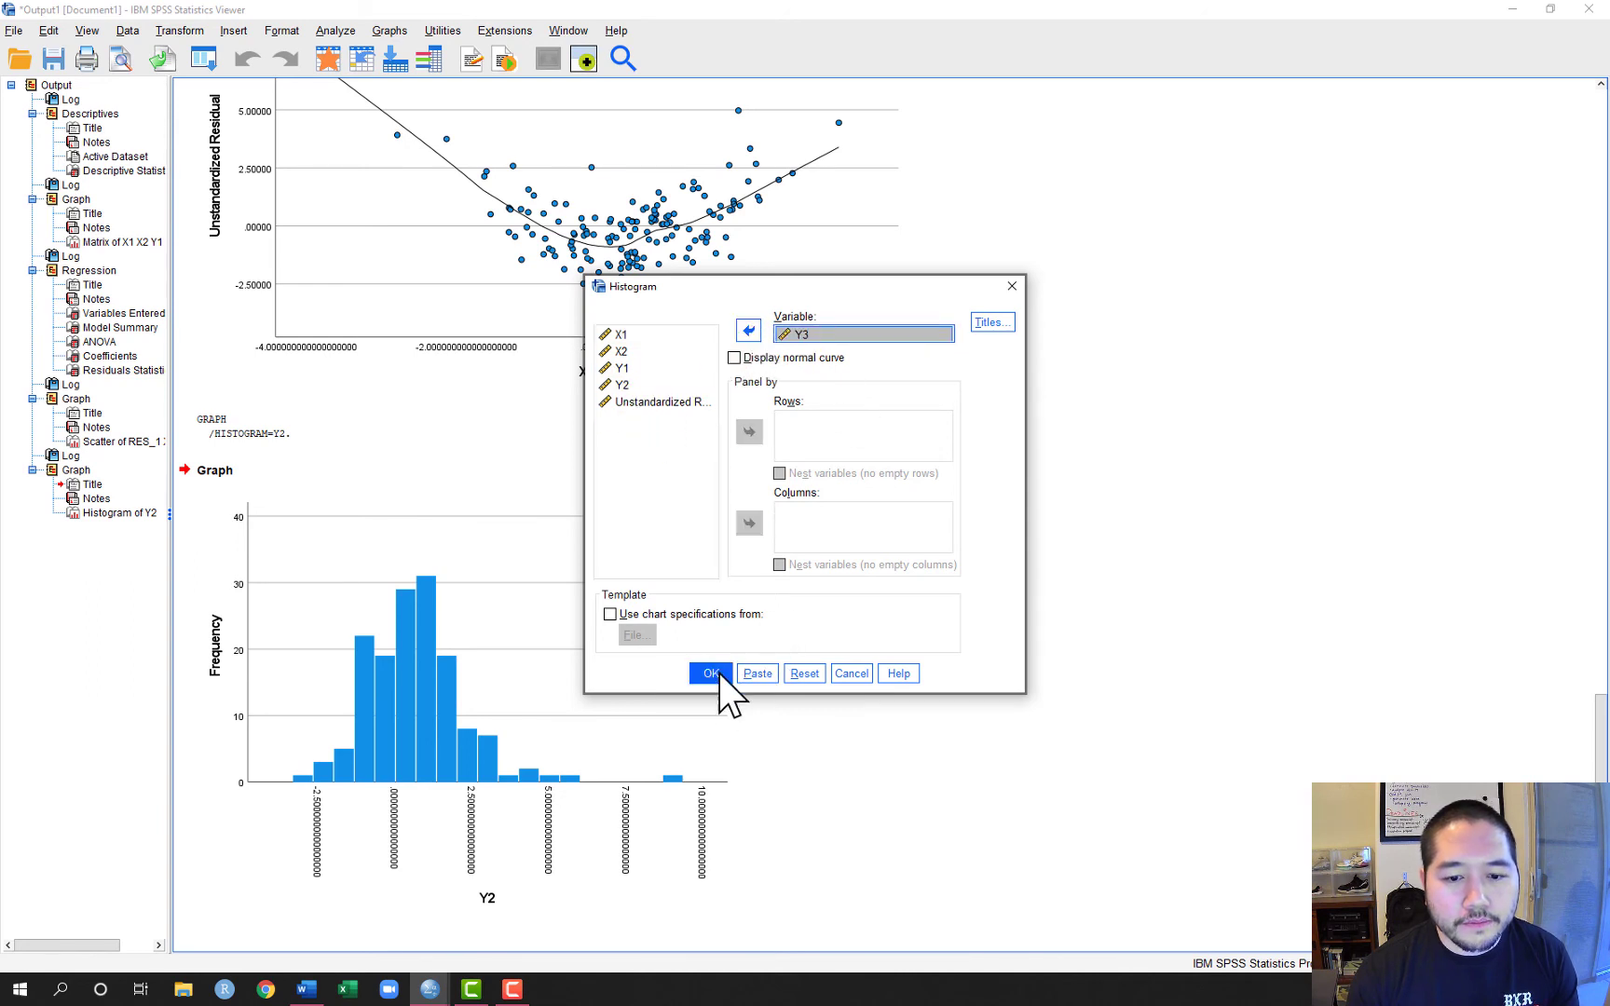
pyautogui.click(711, 673)
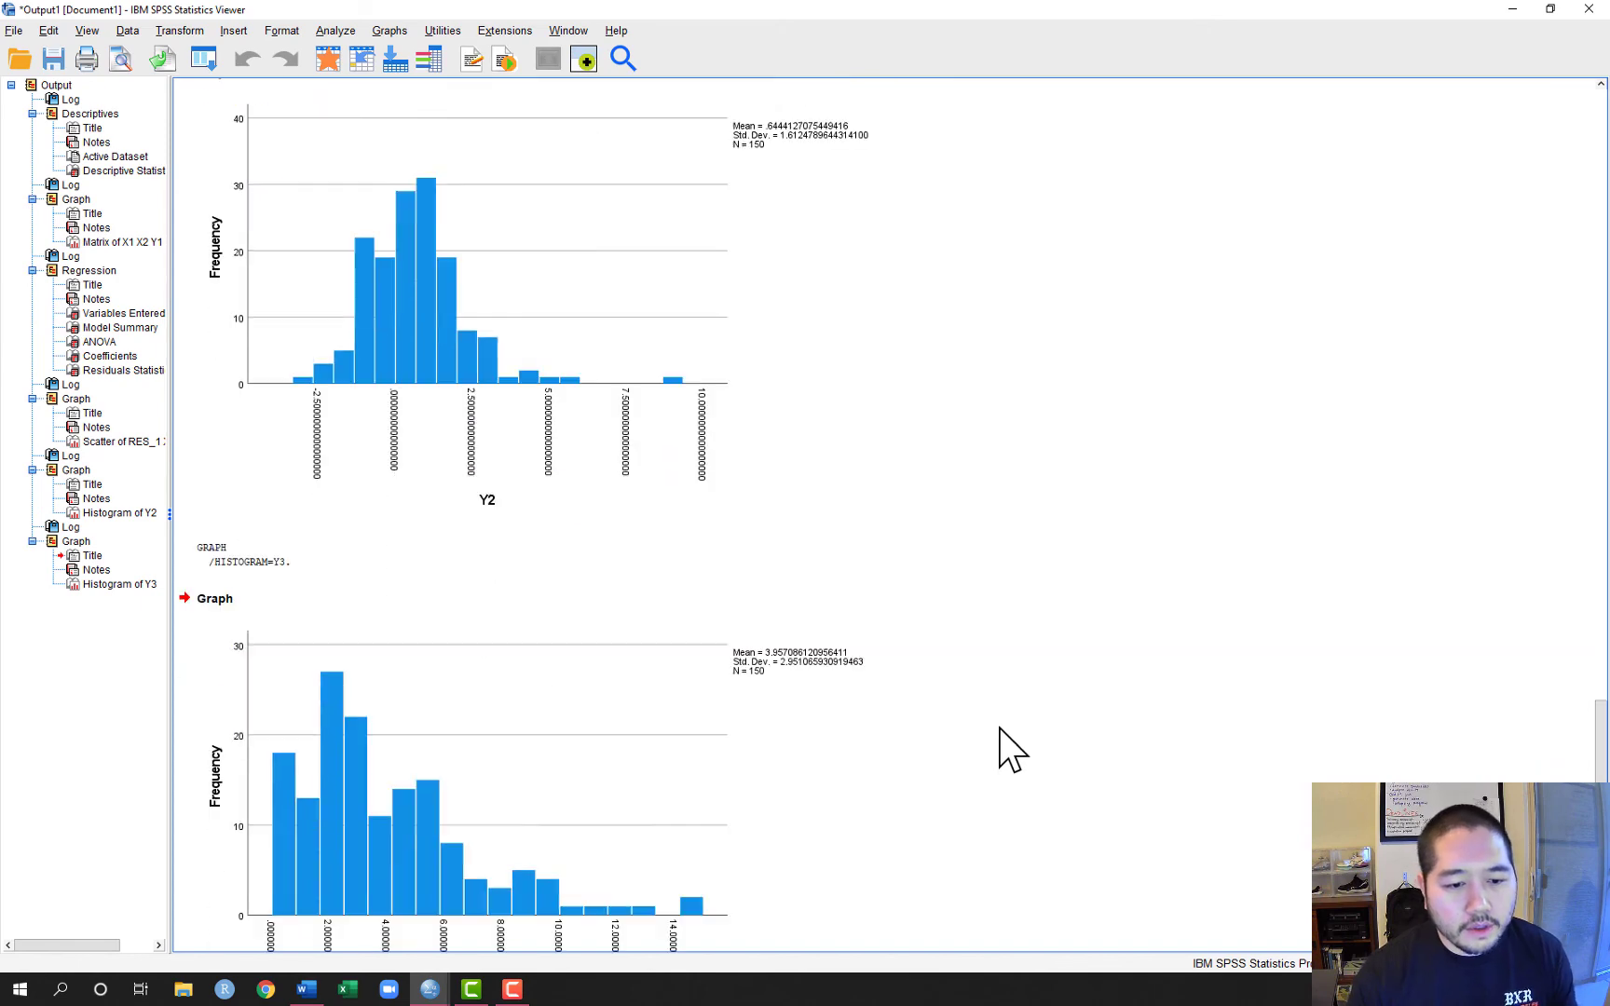
# - Compare the shapes and tails of the Y2 and Y3 histograms in the output
pyautogui.scroll(4, 1011, 754)
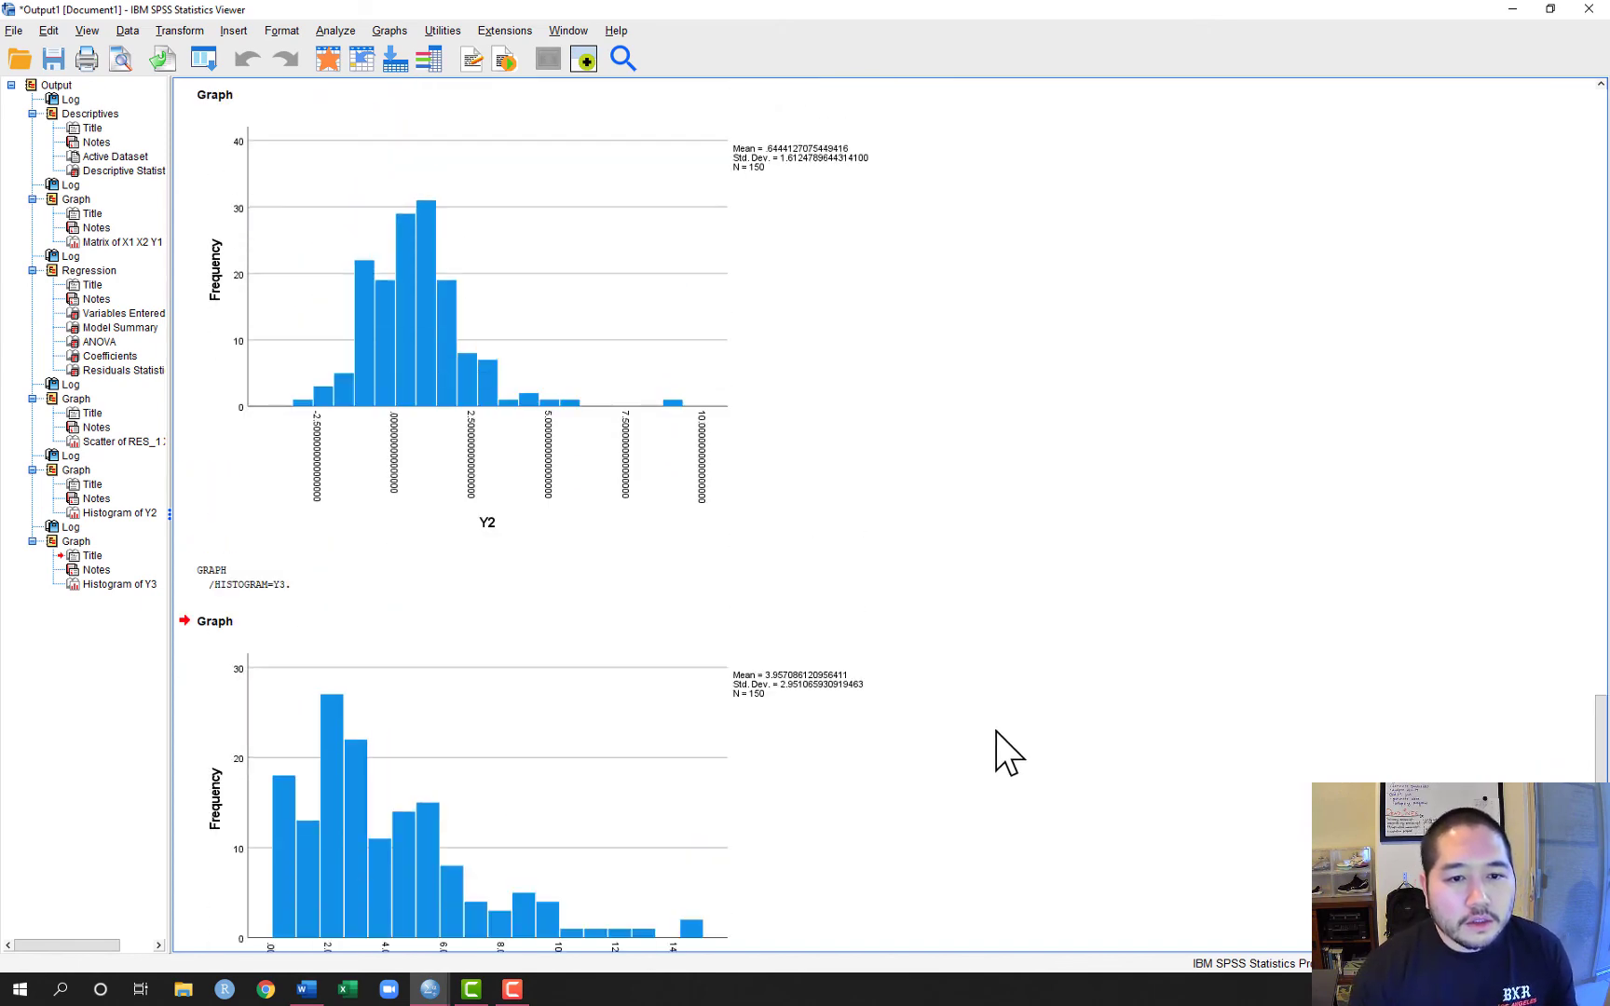
pyautogui.click(684, 428)
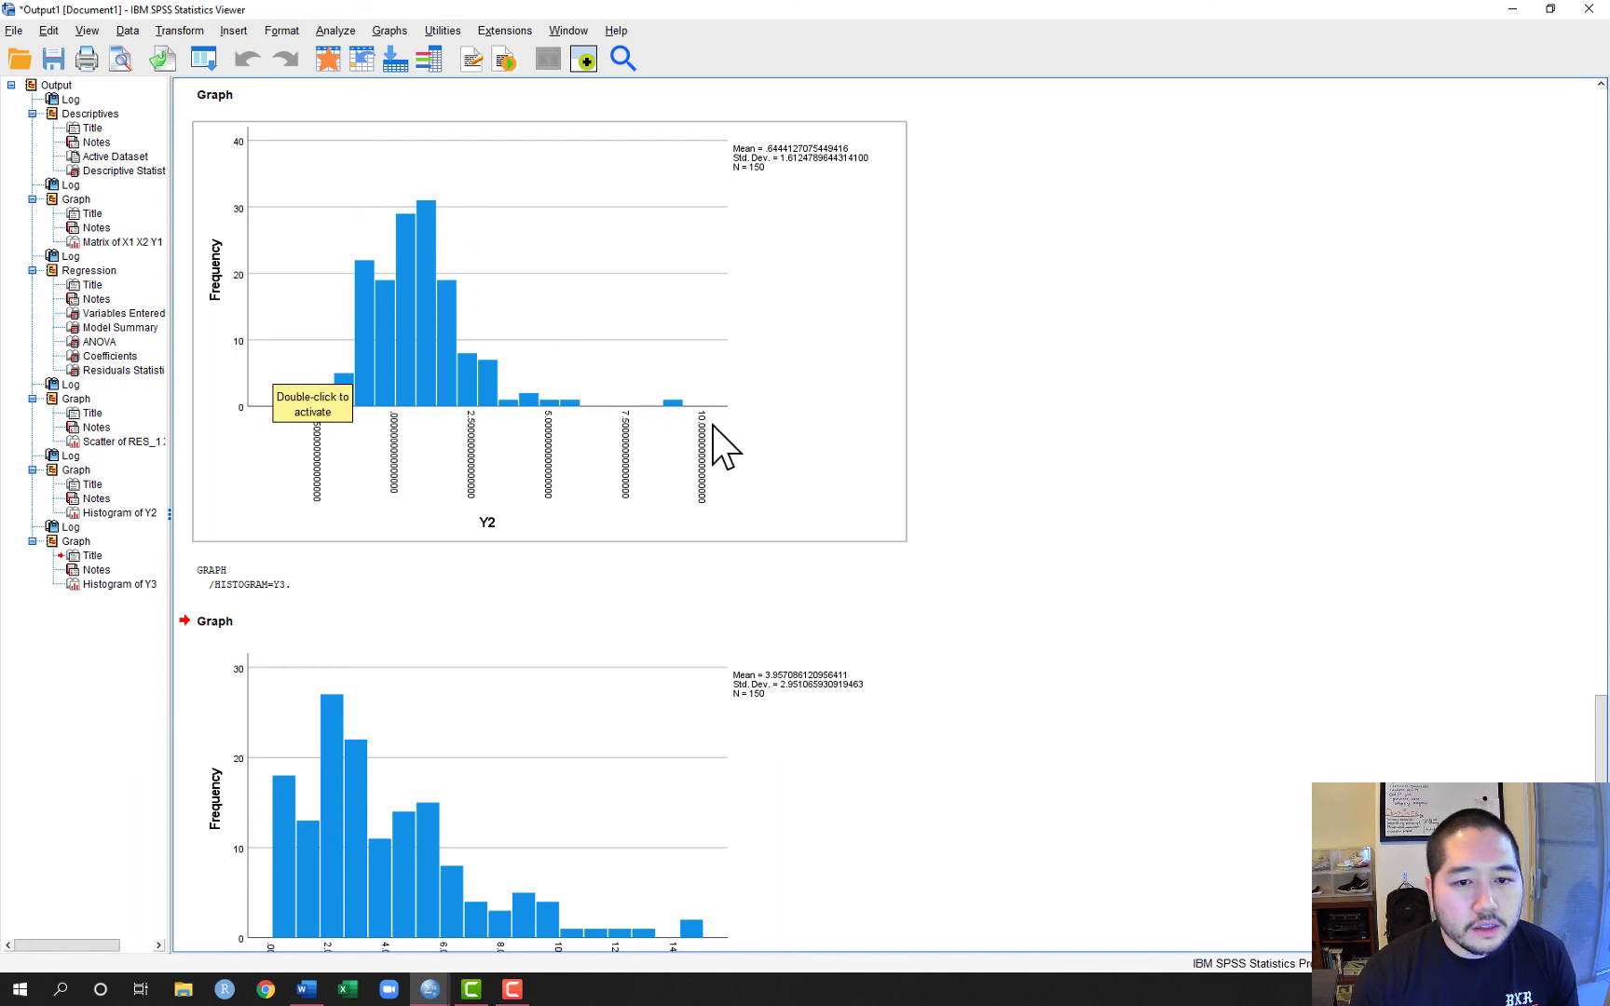
pyautogui.click(1309, 587)
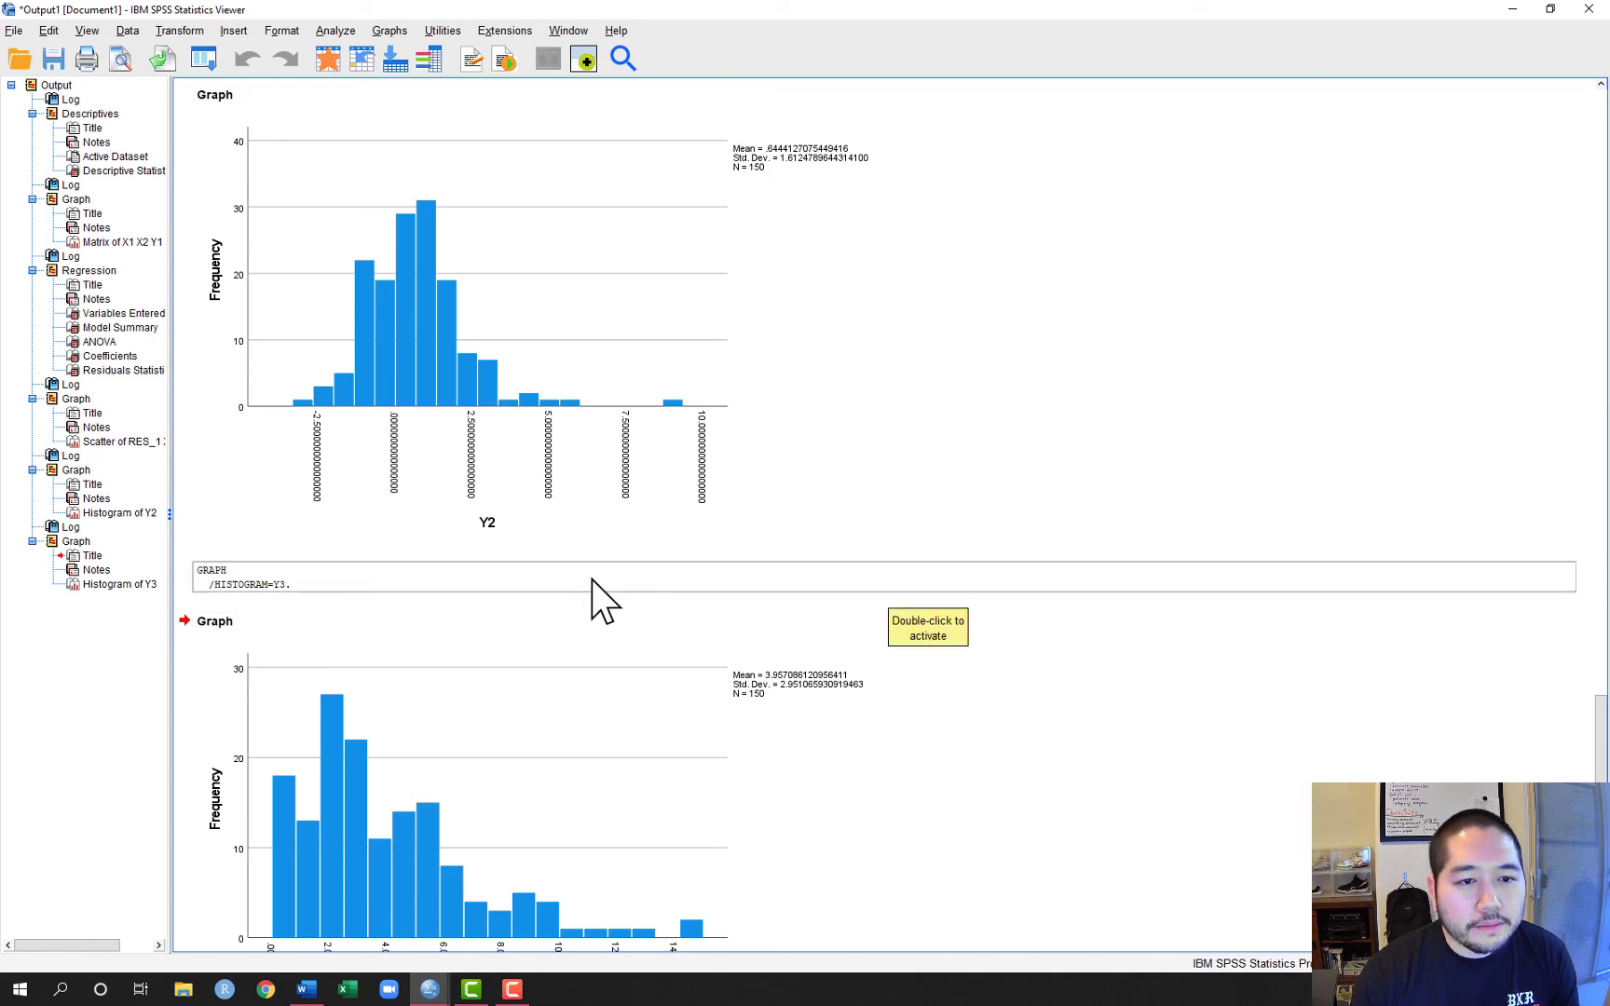
pyautogui.scroll(-3, 591, 579)
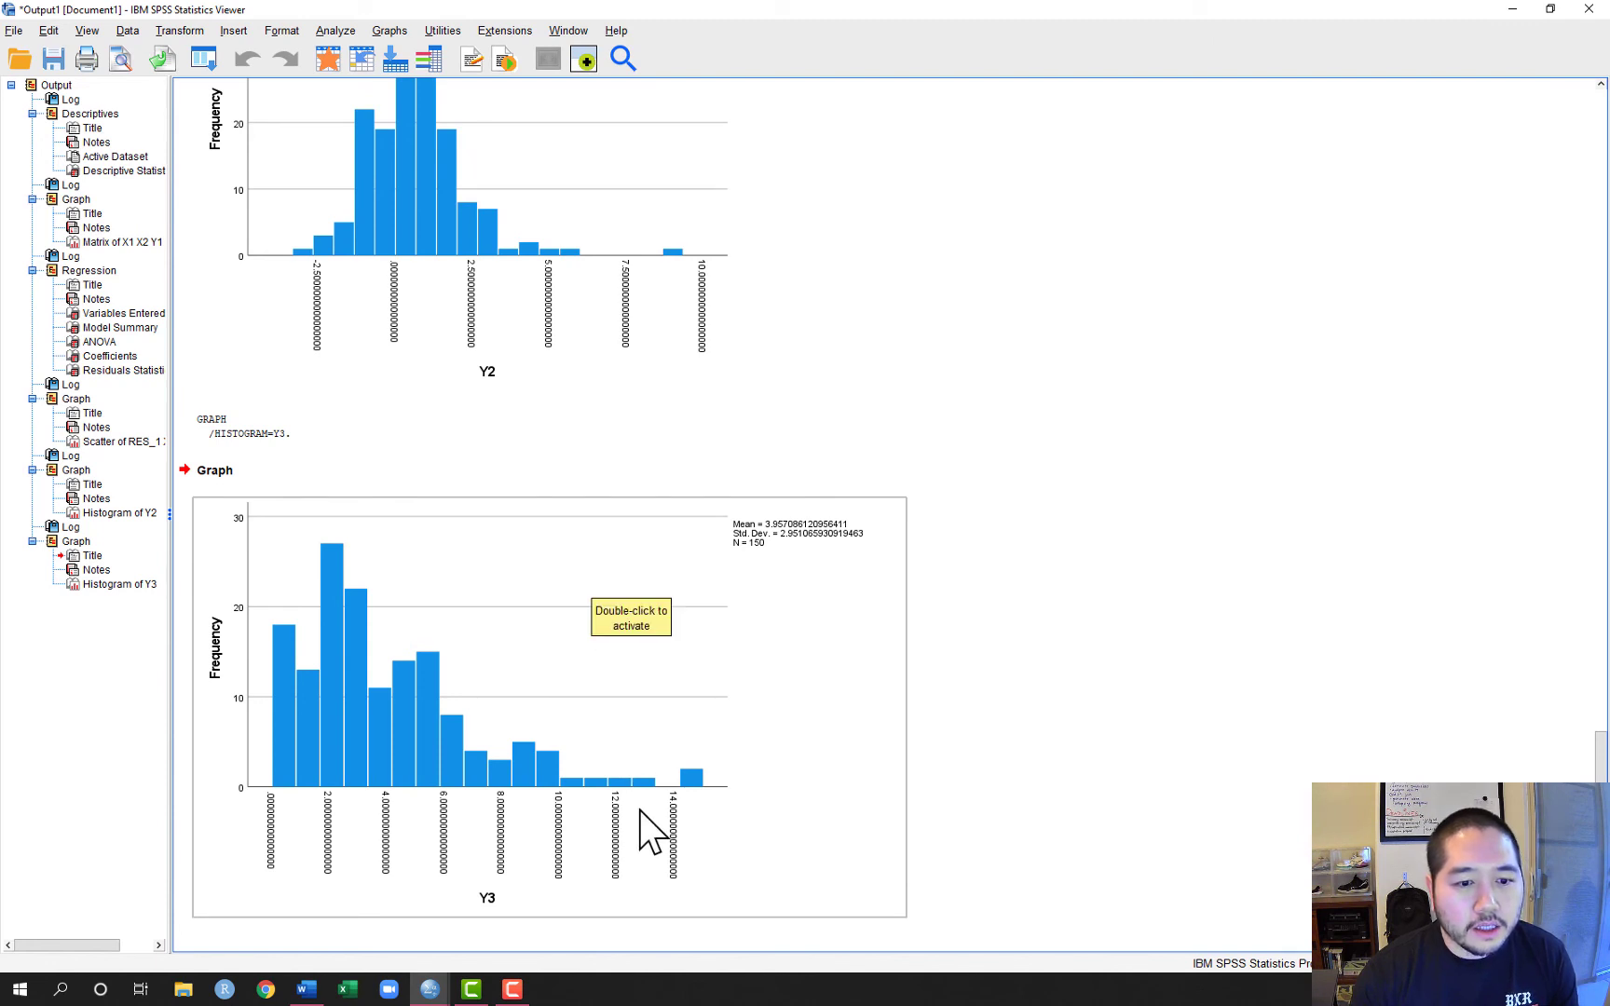
pyautogui.scroll(1, 610, 507)
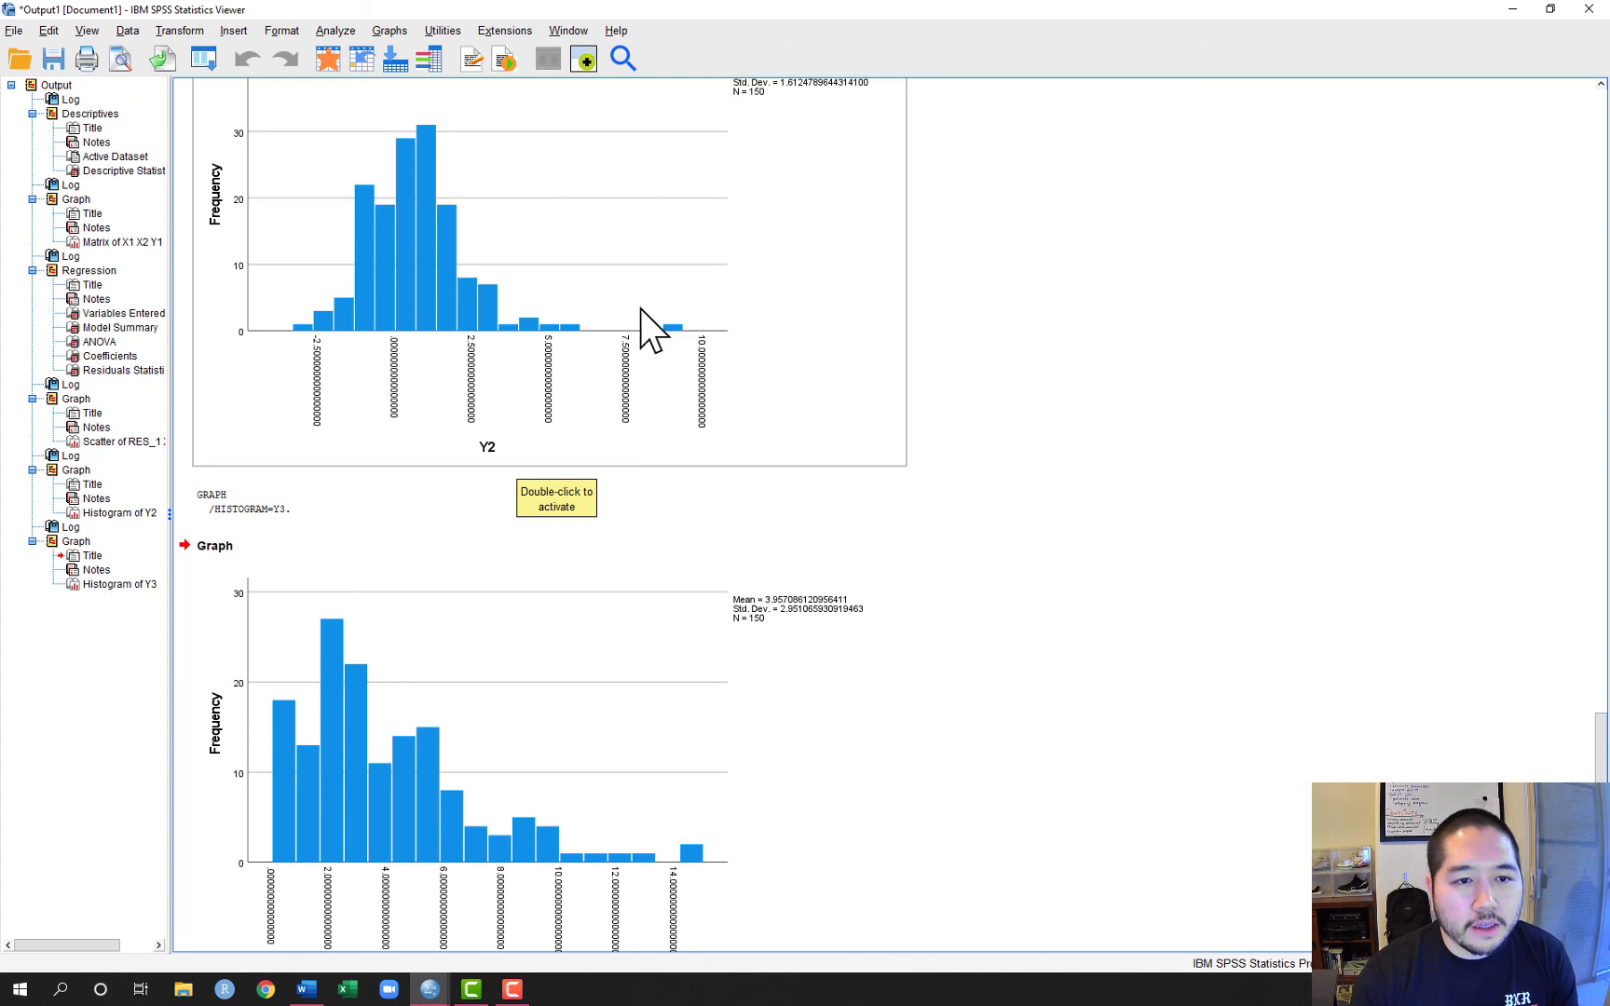
pyautogui.scroll(-2, 652, 624)
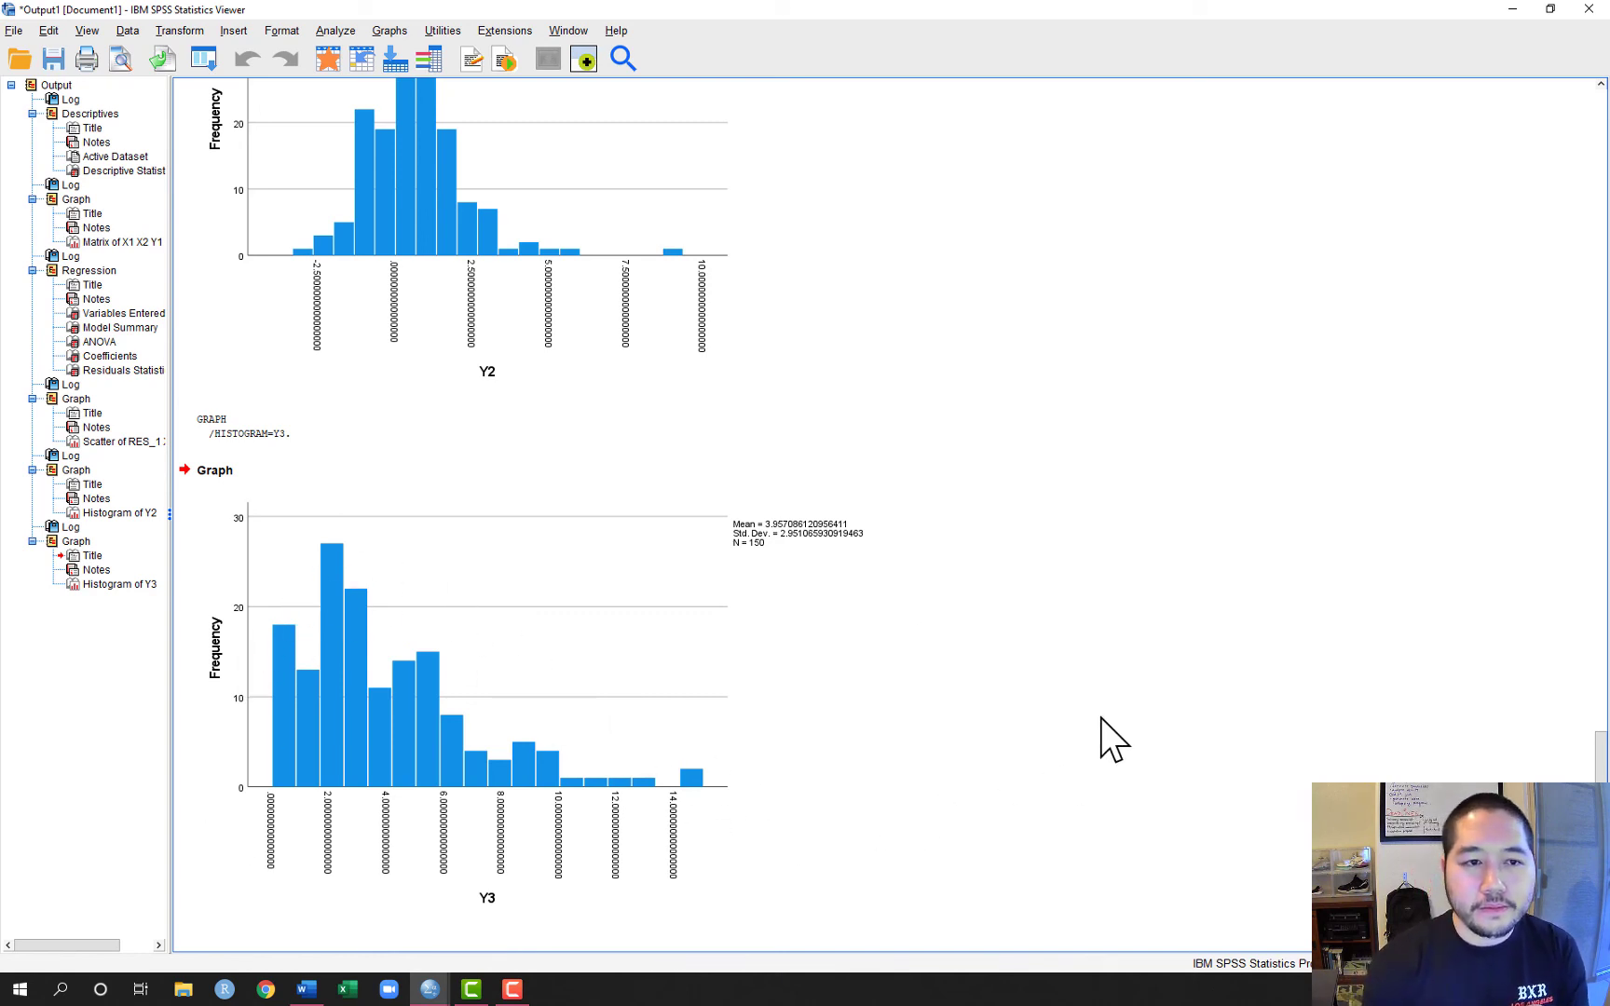
pyautogui.scroll(5, 1102, 719)
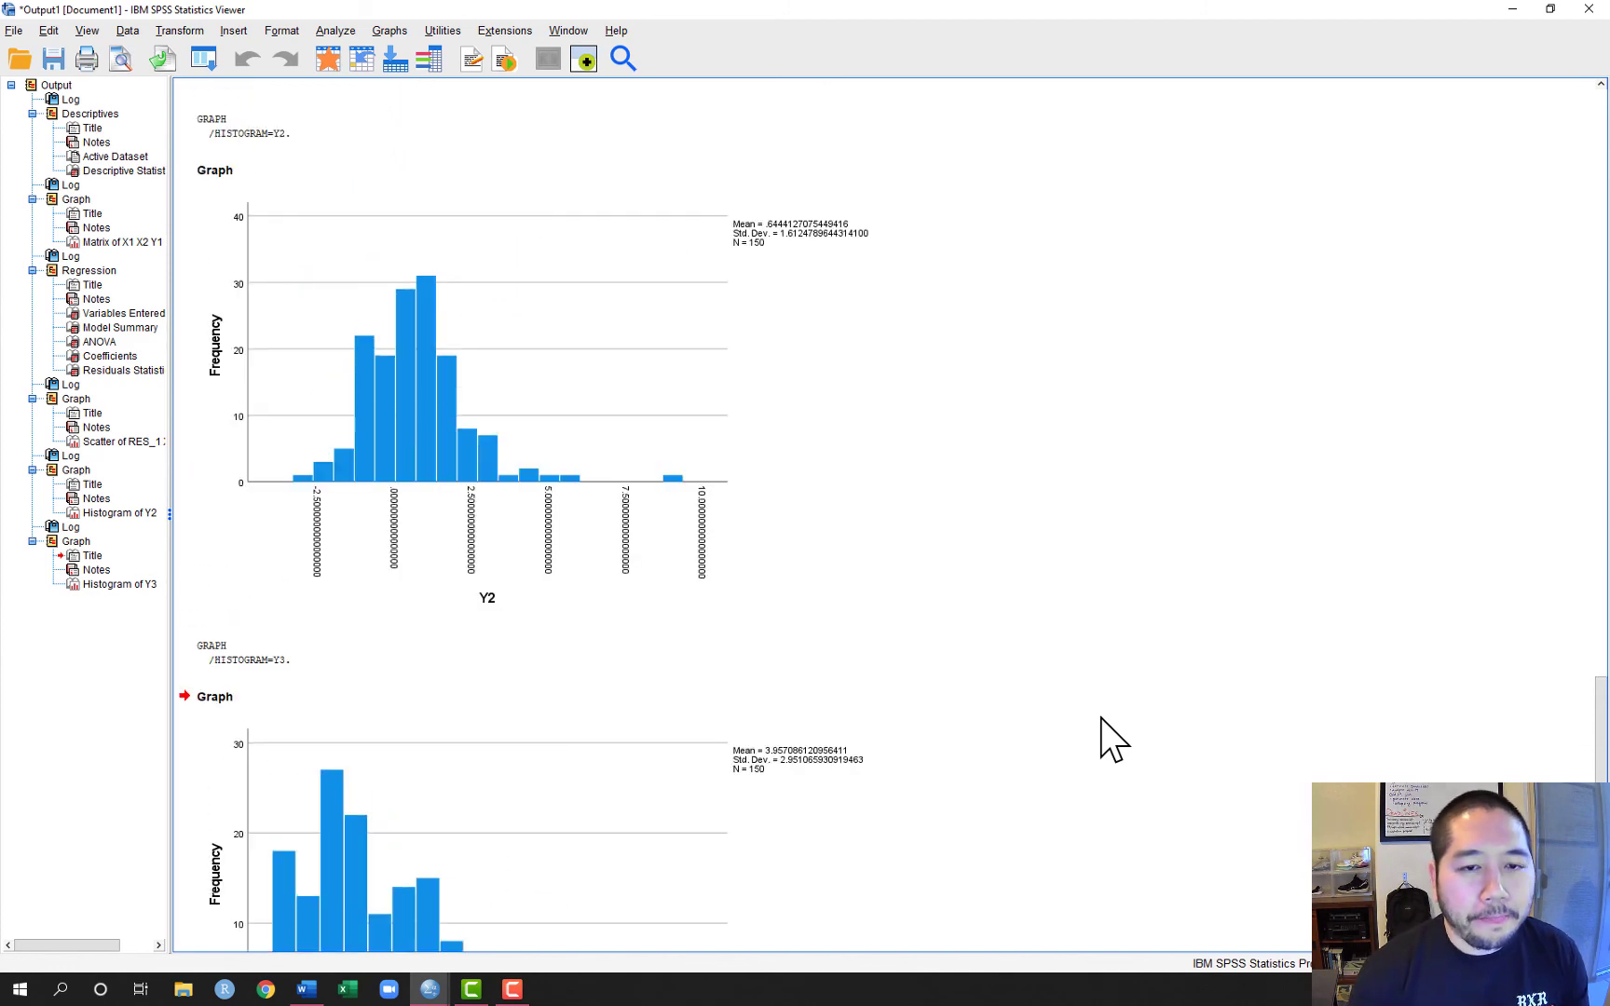
pyautogui.scroll(-4, 1102, 741)
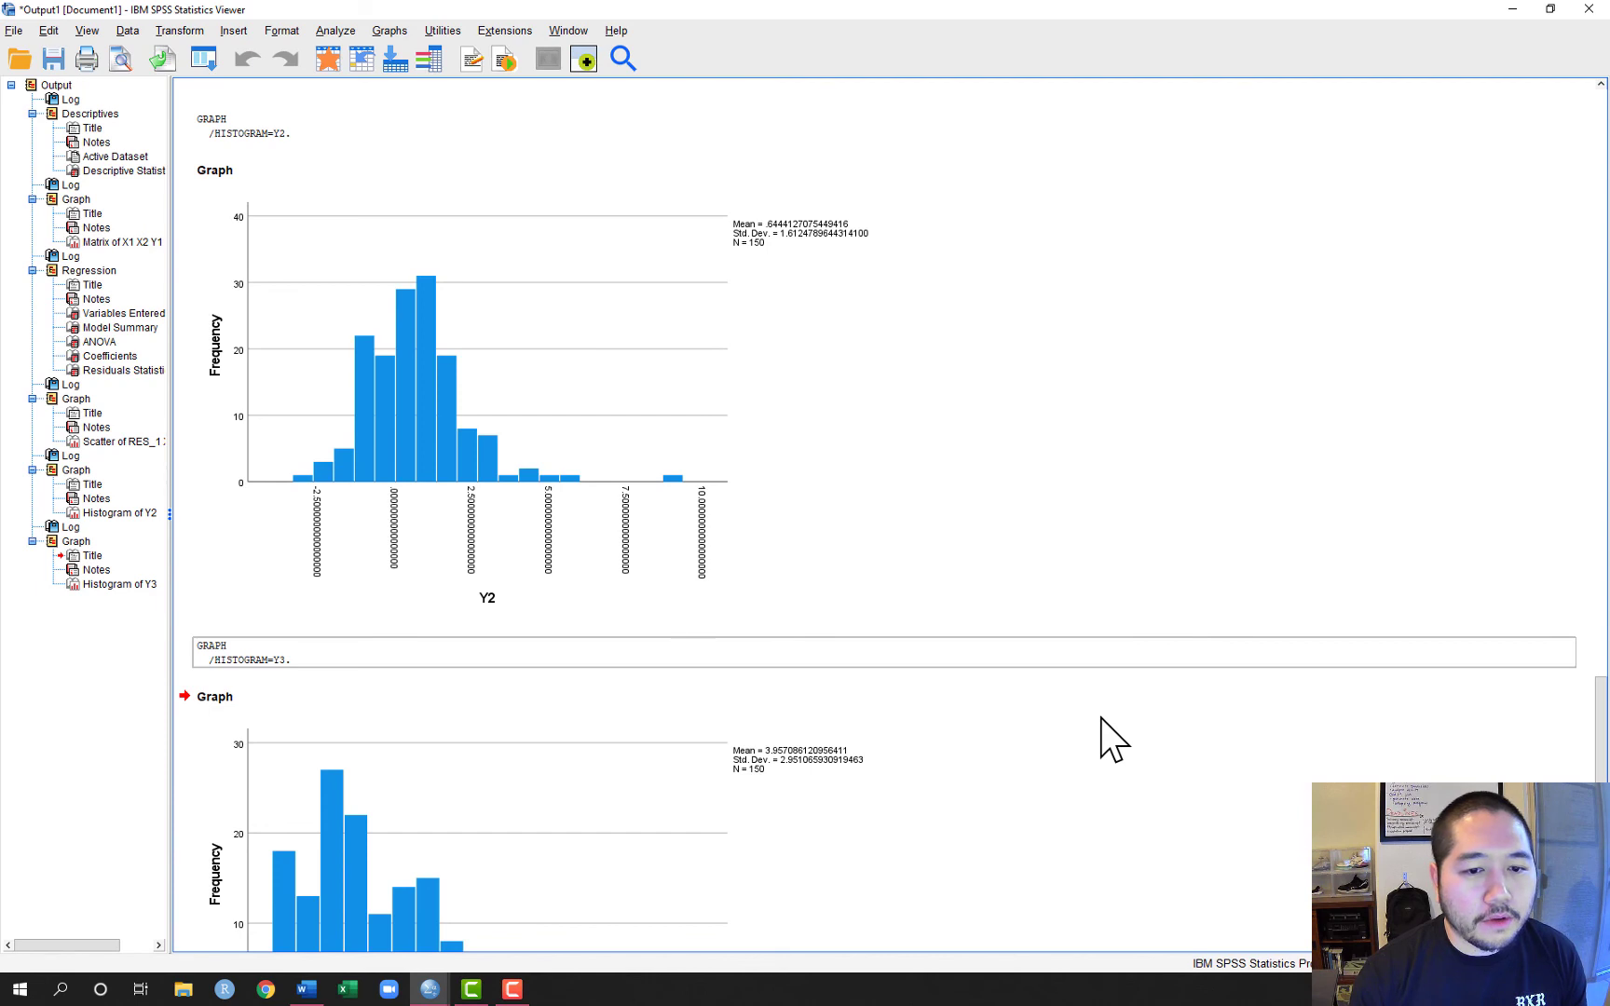
pyautogui.scroll(-4, 1113, 740)
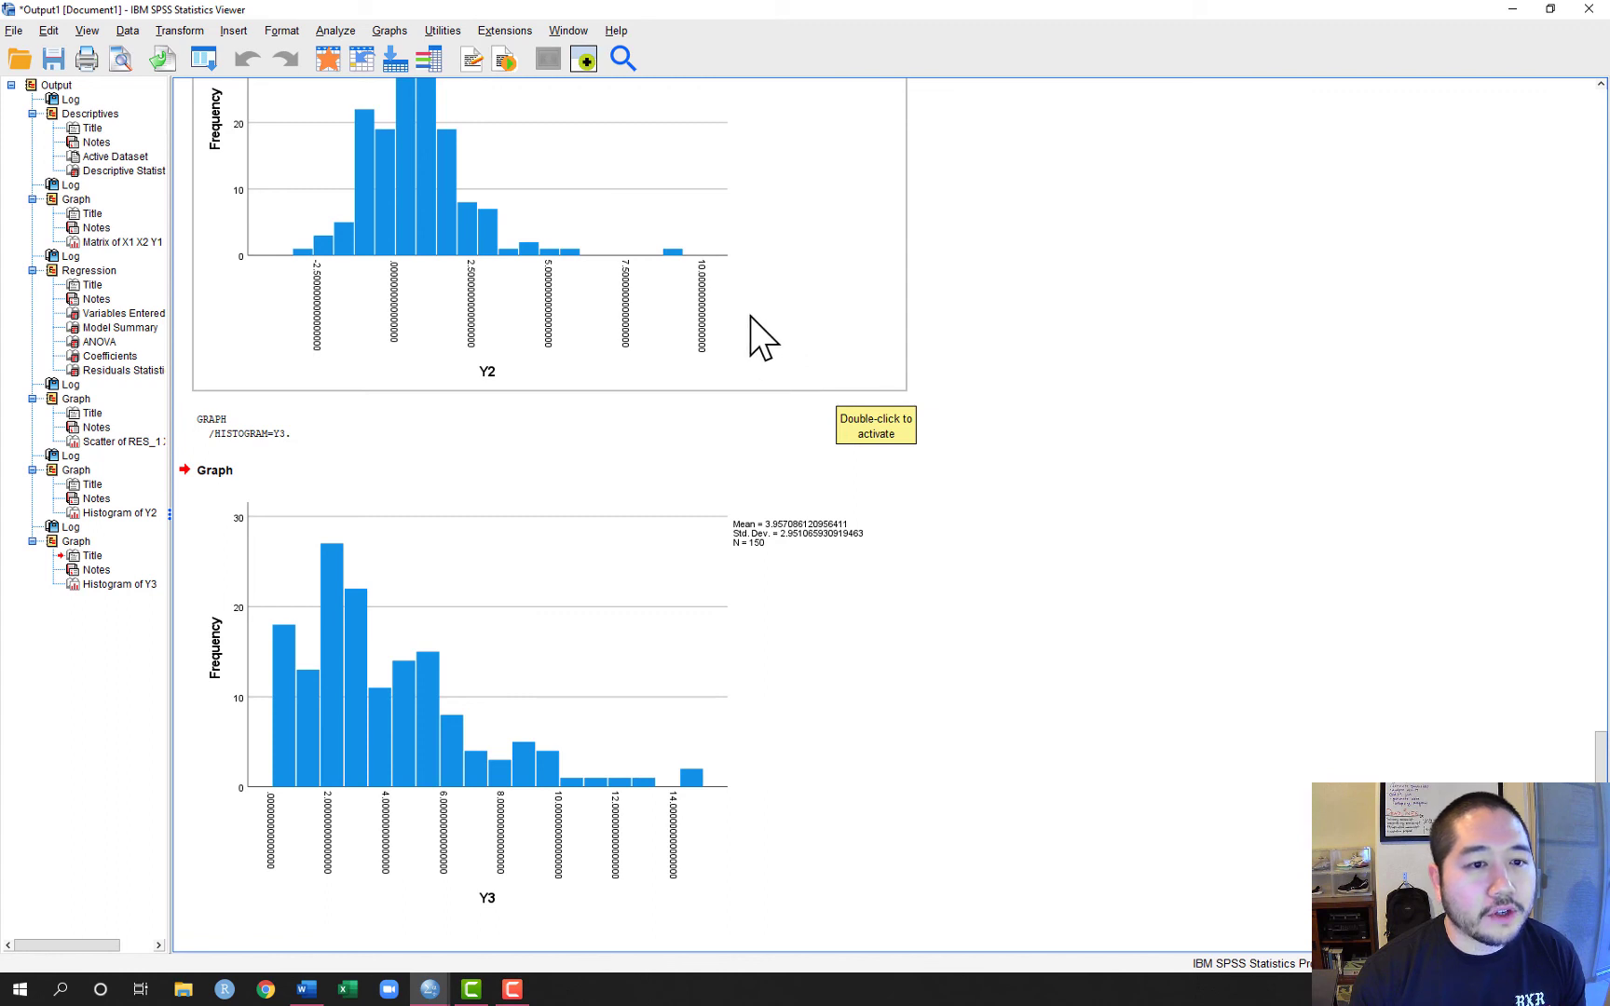
# - Create a histogram of Unstandardized Residual in place of Y3, without a normal curve
pyautogui.click(391, 30)
pyautogui.moveTo(432, 169)
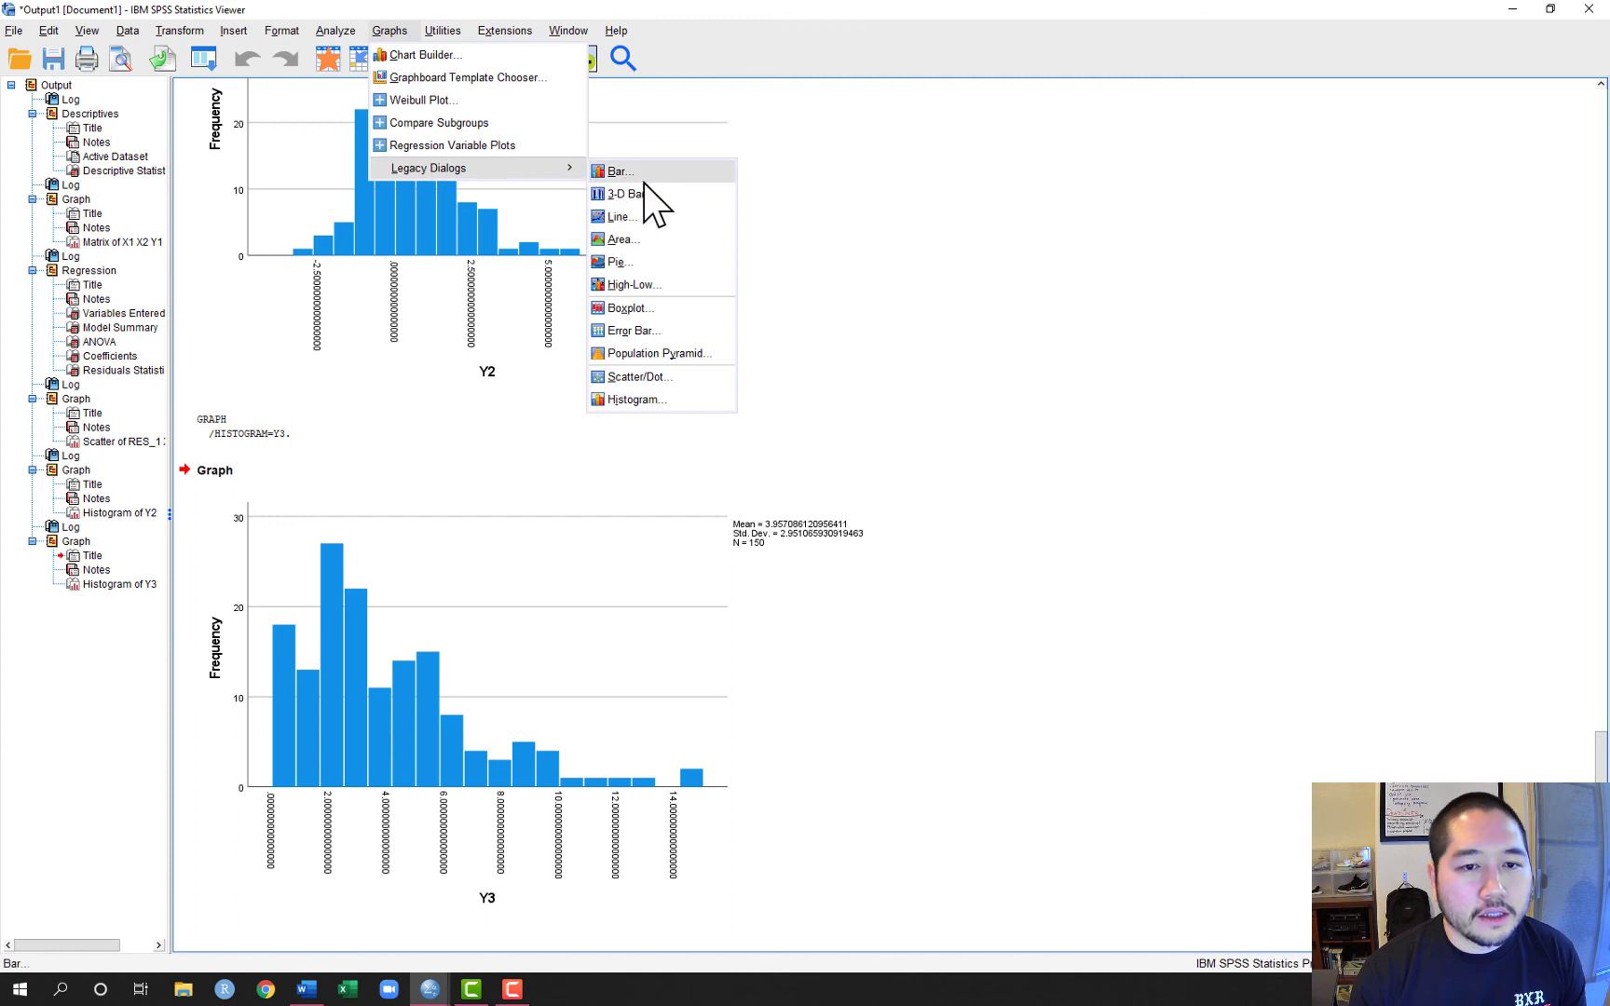
pyautogui.click(708, 407)
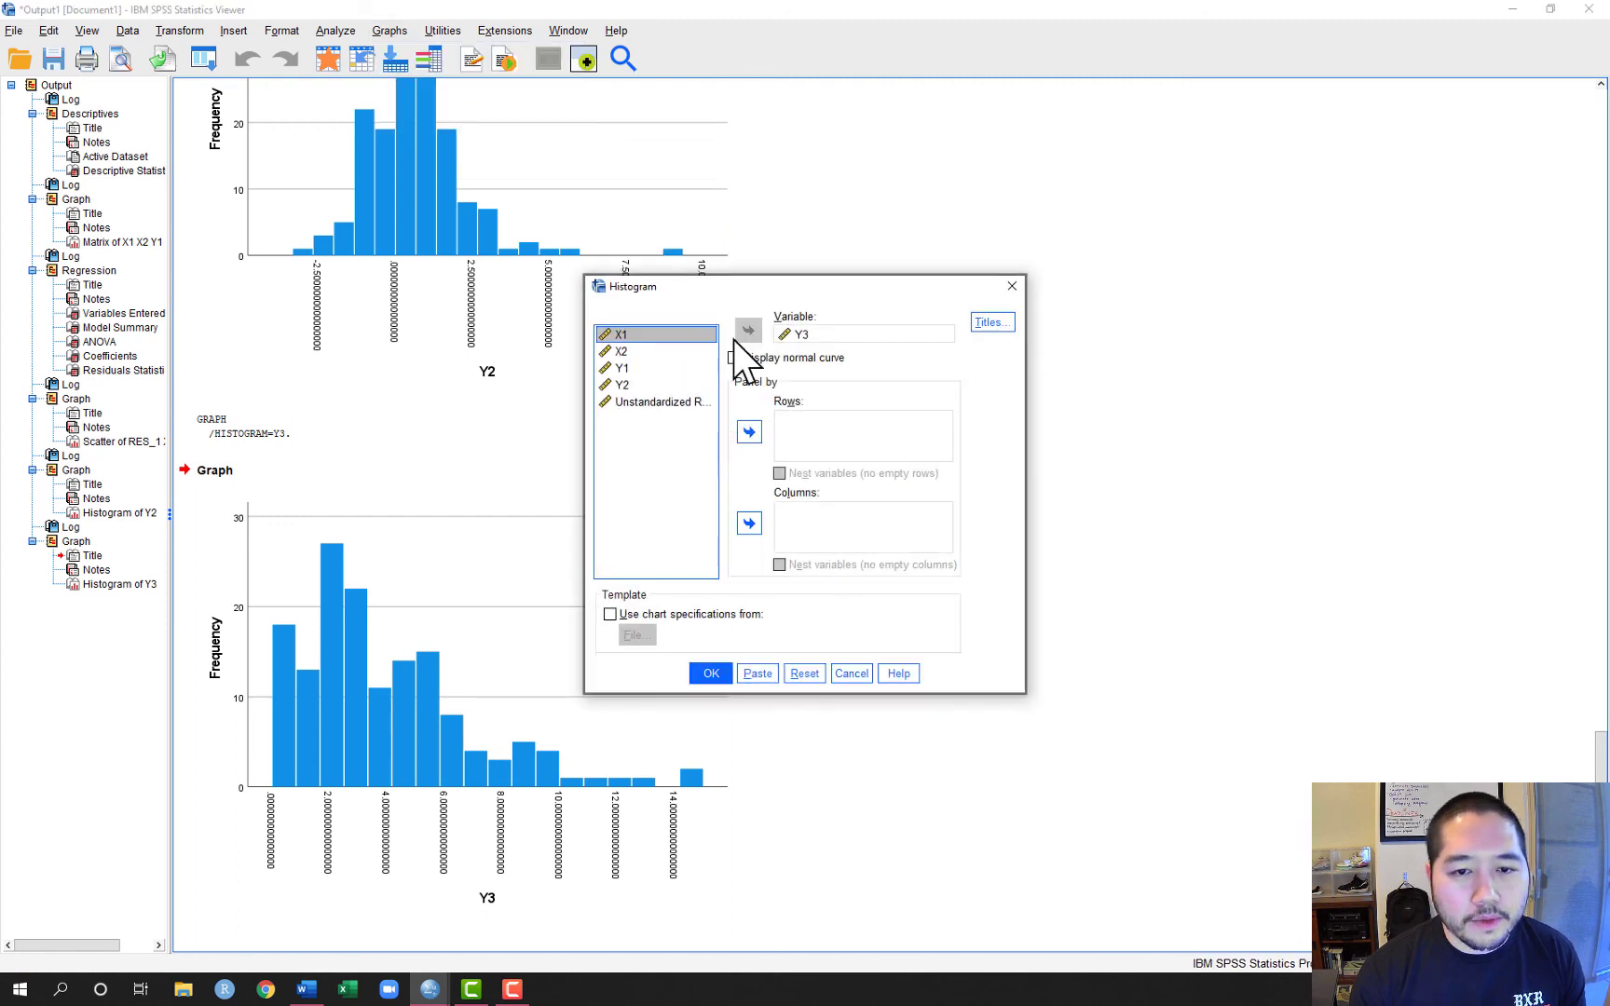
pyautogui.click(787, 334)
pyautogui.click(748, 331)
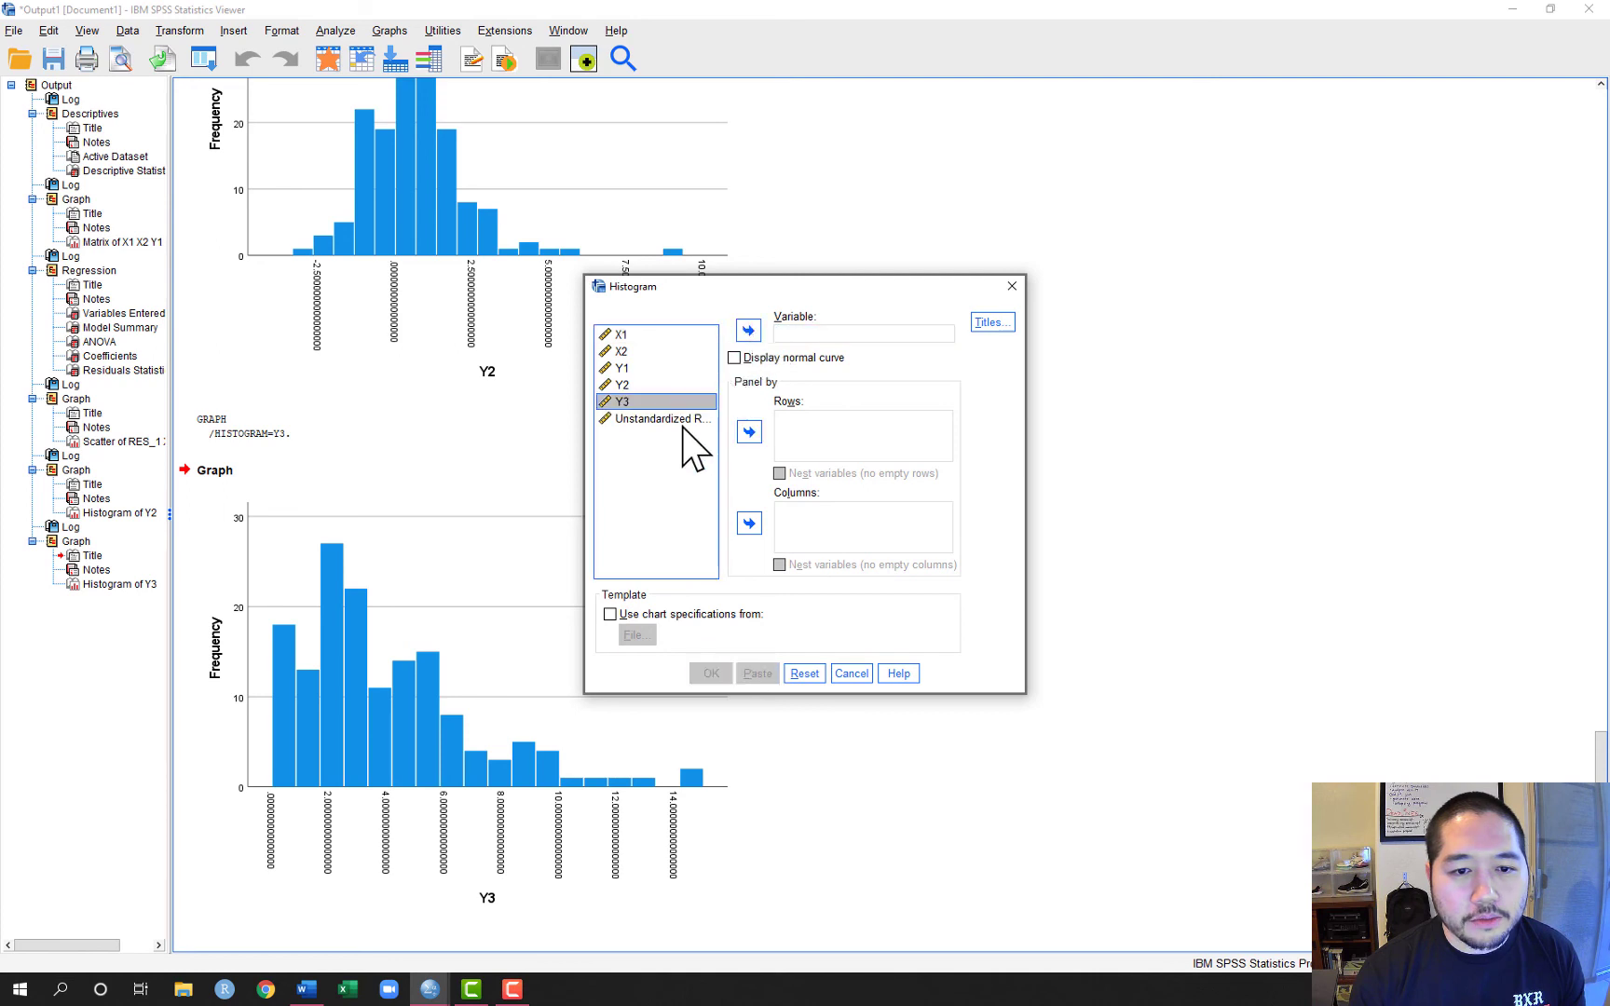
pyautogui.click(685, 420)
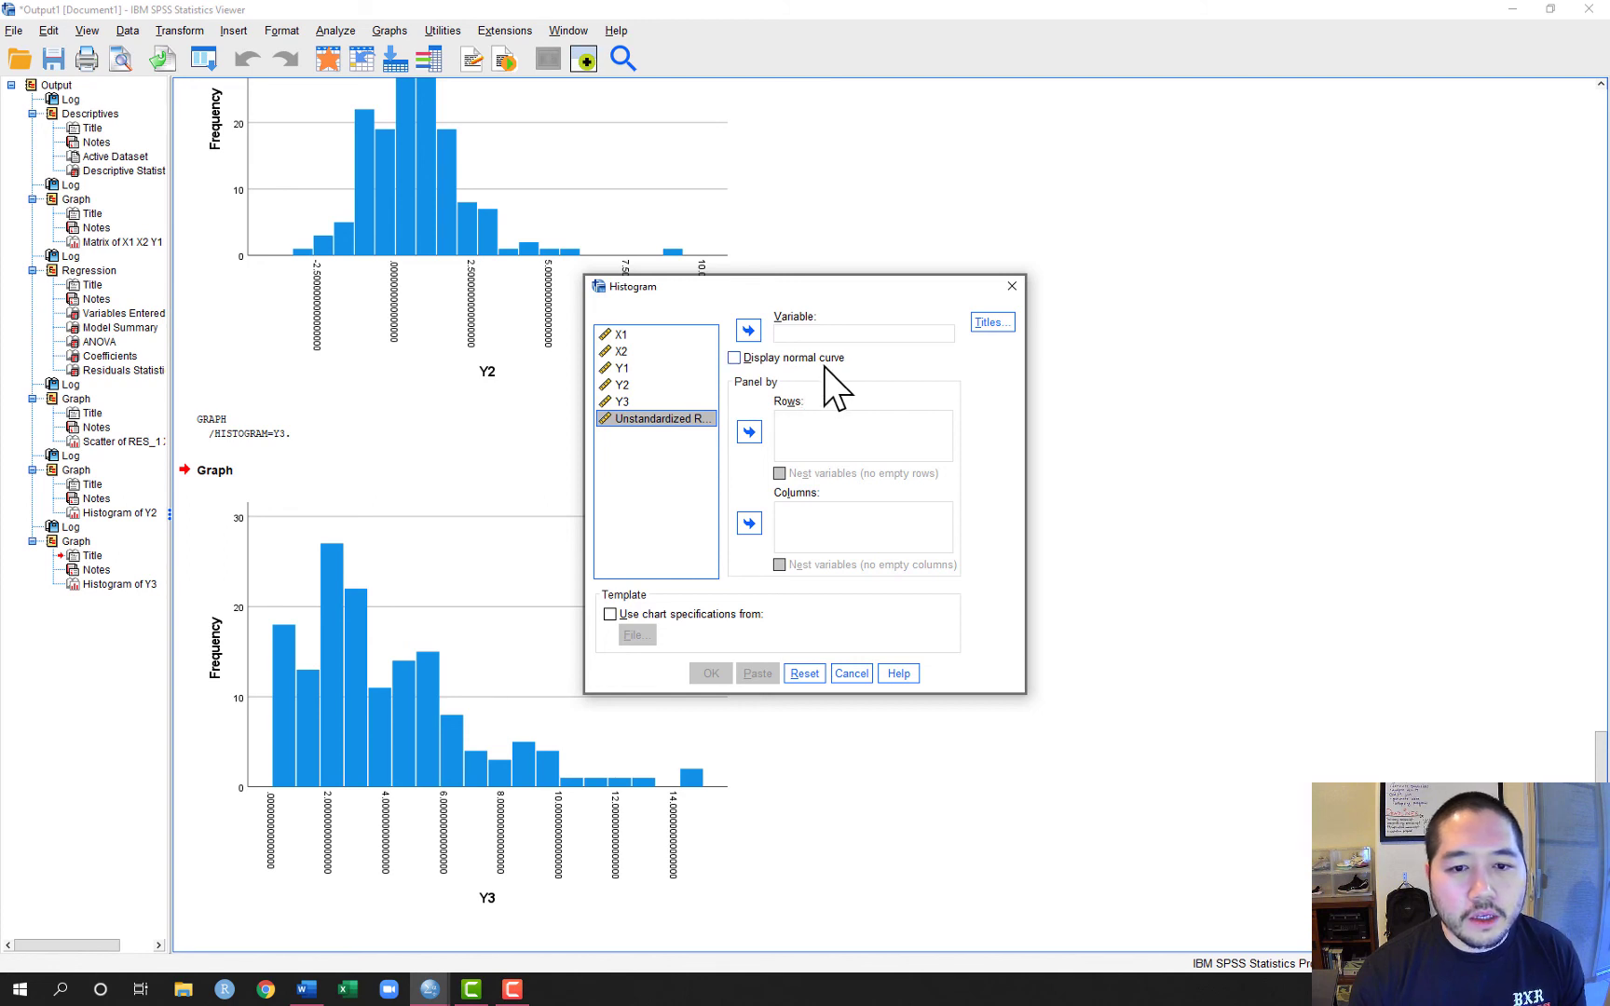
pyautogui.click(748, 330)
pyautogui.click(711, 673)
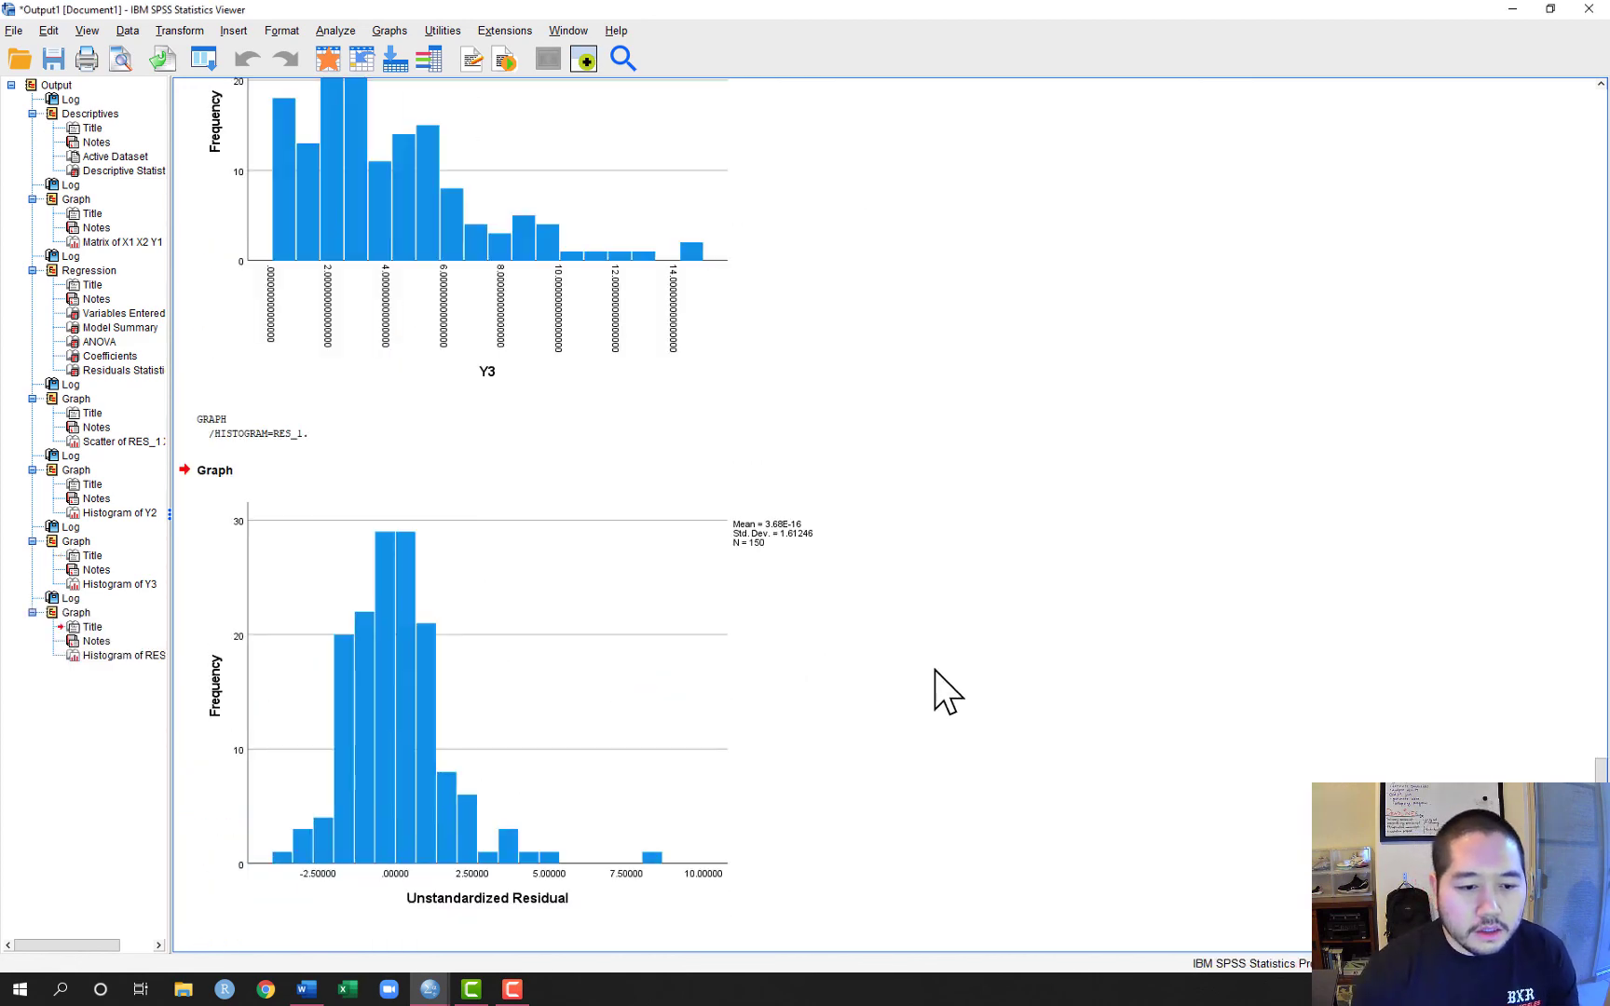
# - Compare the histogram of the unstandardized residuals with the Y2 histogram in the output
pyautogui.scroll(1, 654, 716)
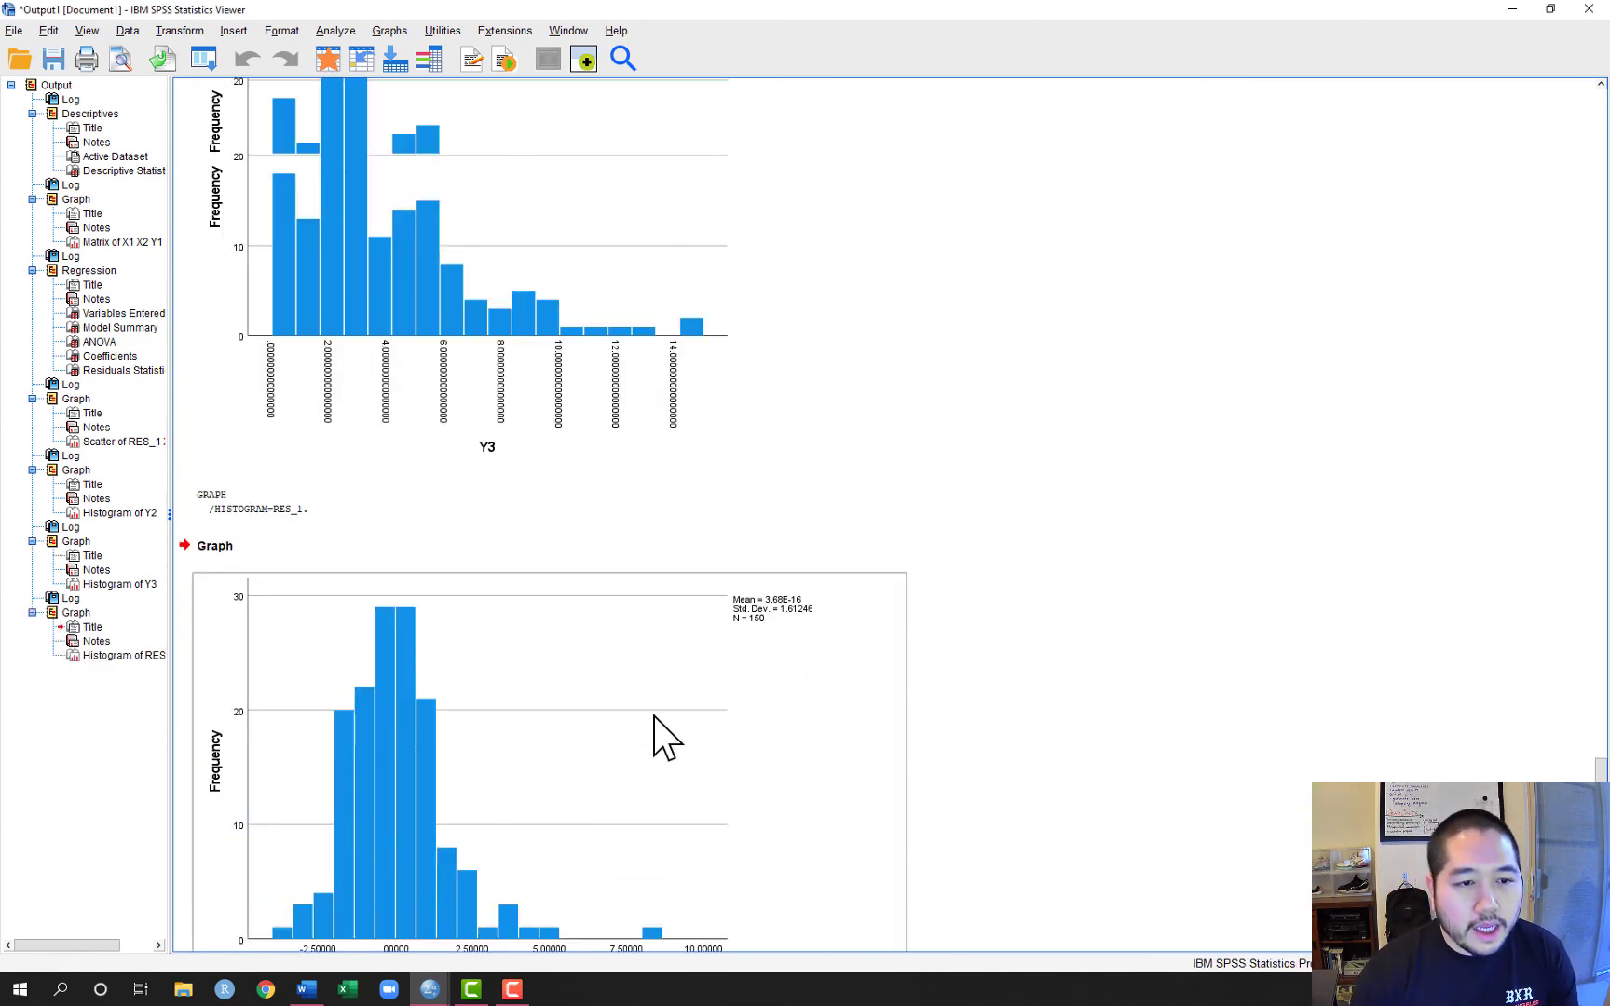
pyautogui.scroll(8, 654, 716)
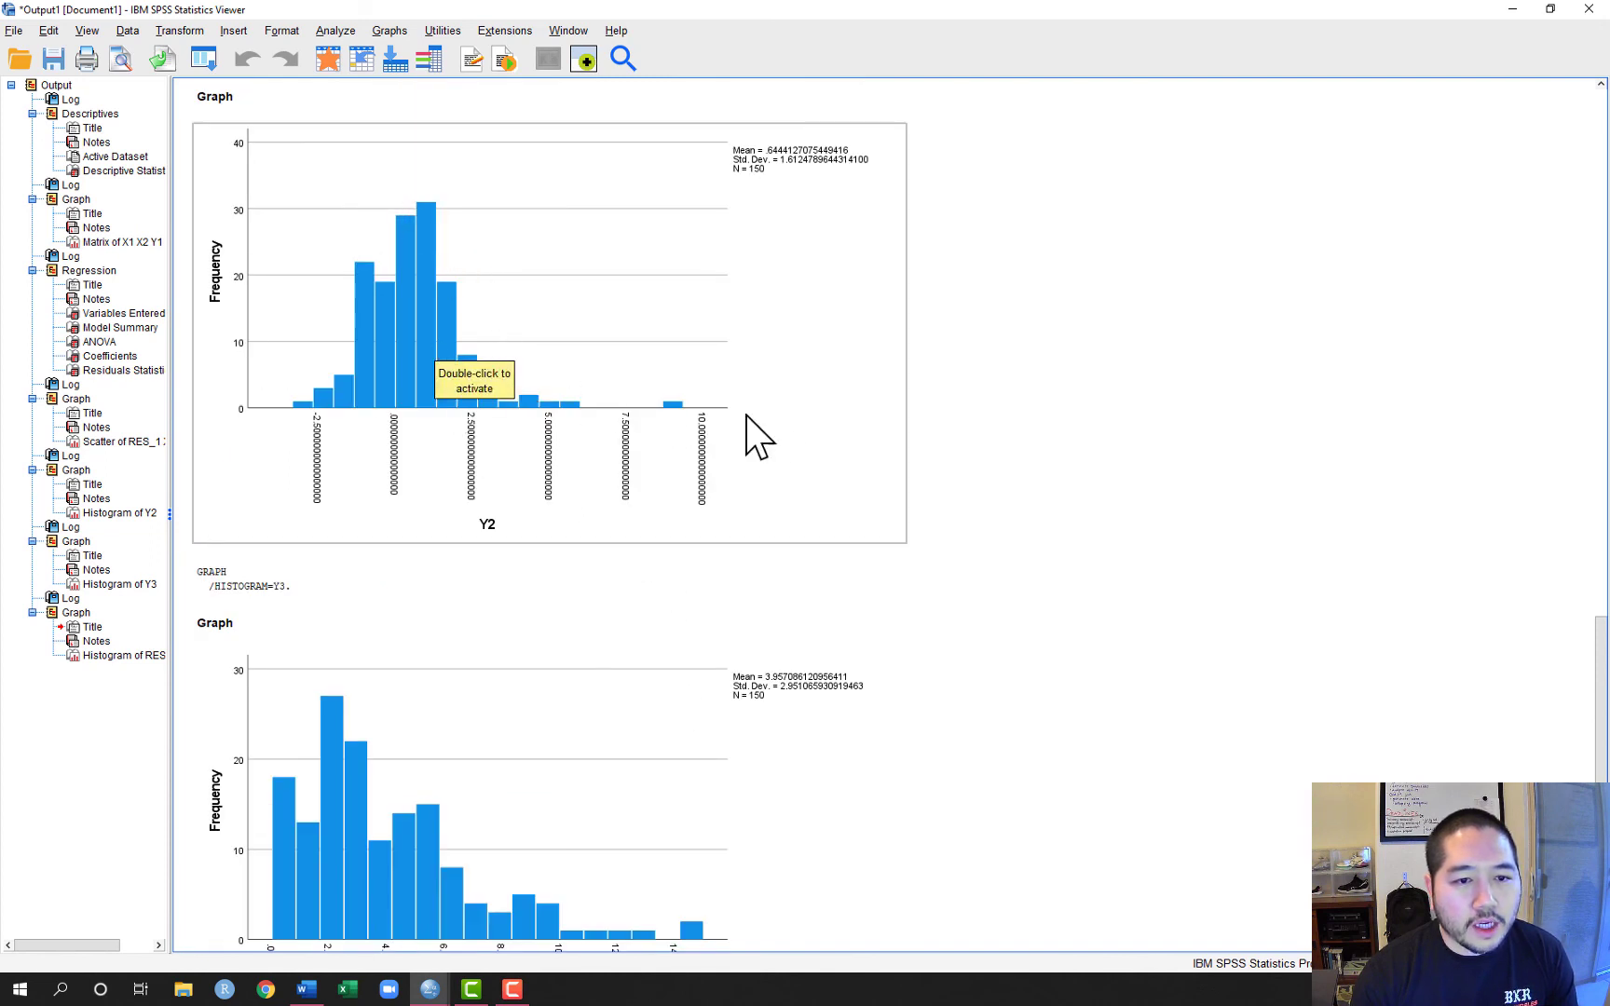
pyautogui.scroll(-10, 927, 669)
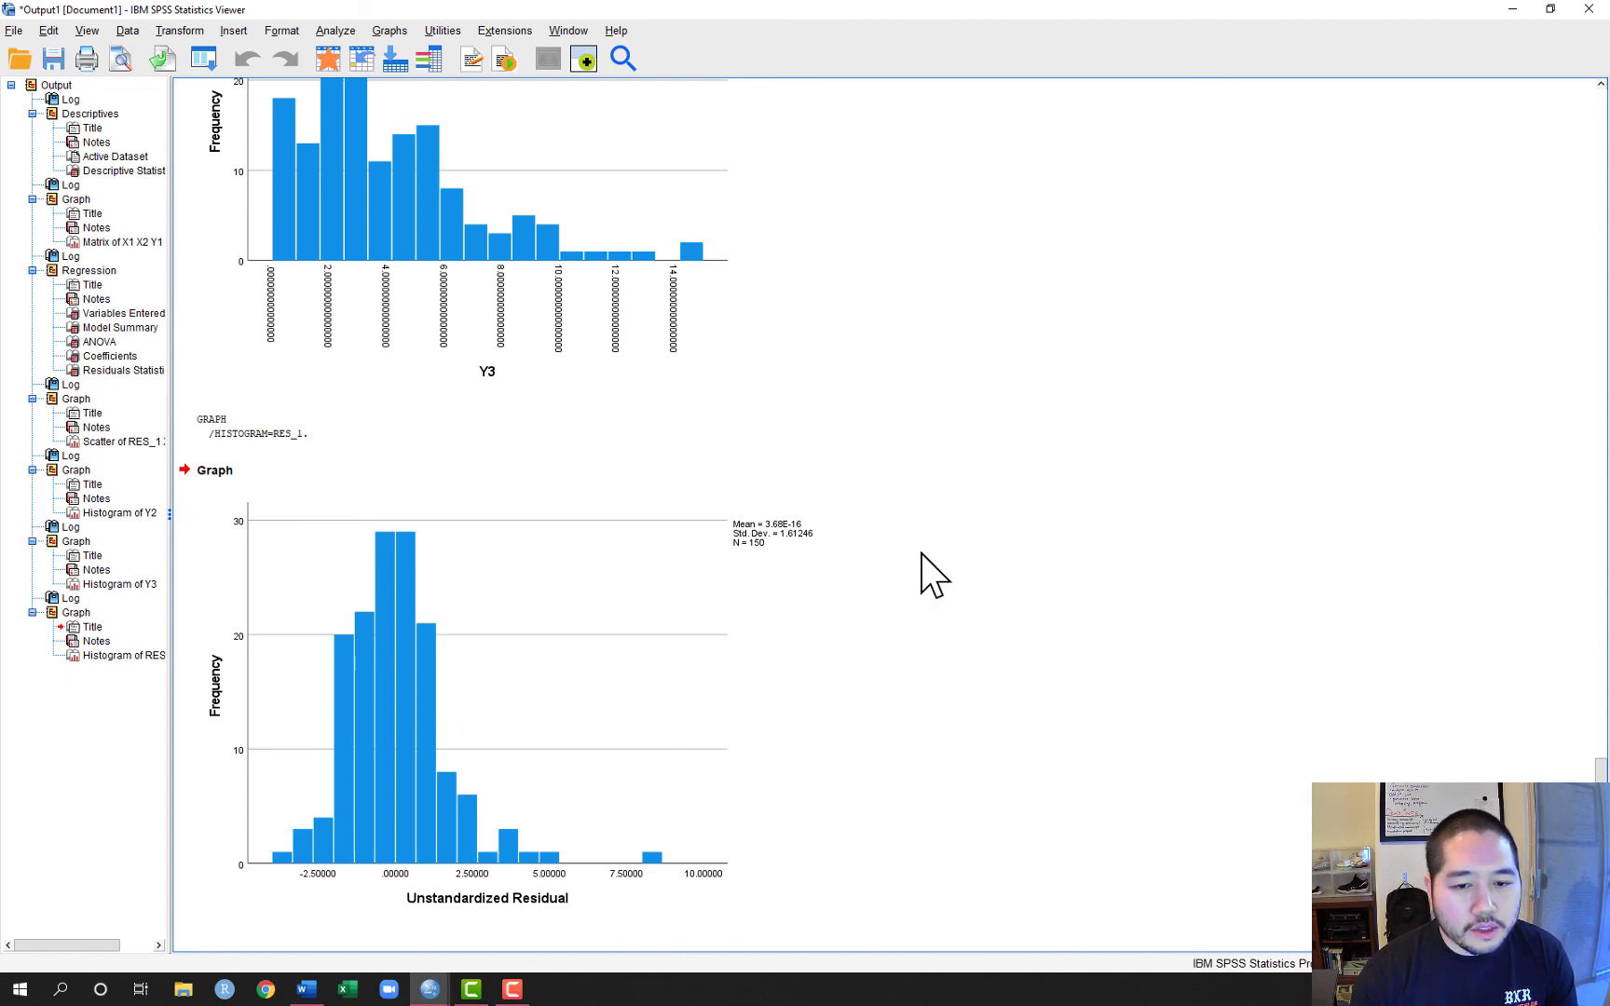
pyautogui.scroll(10, 927, 574)
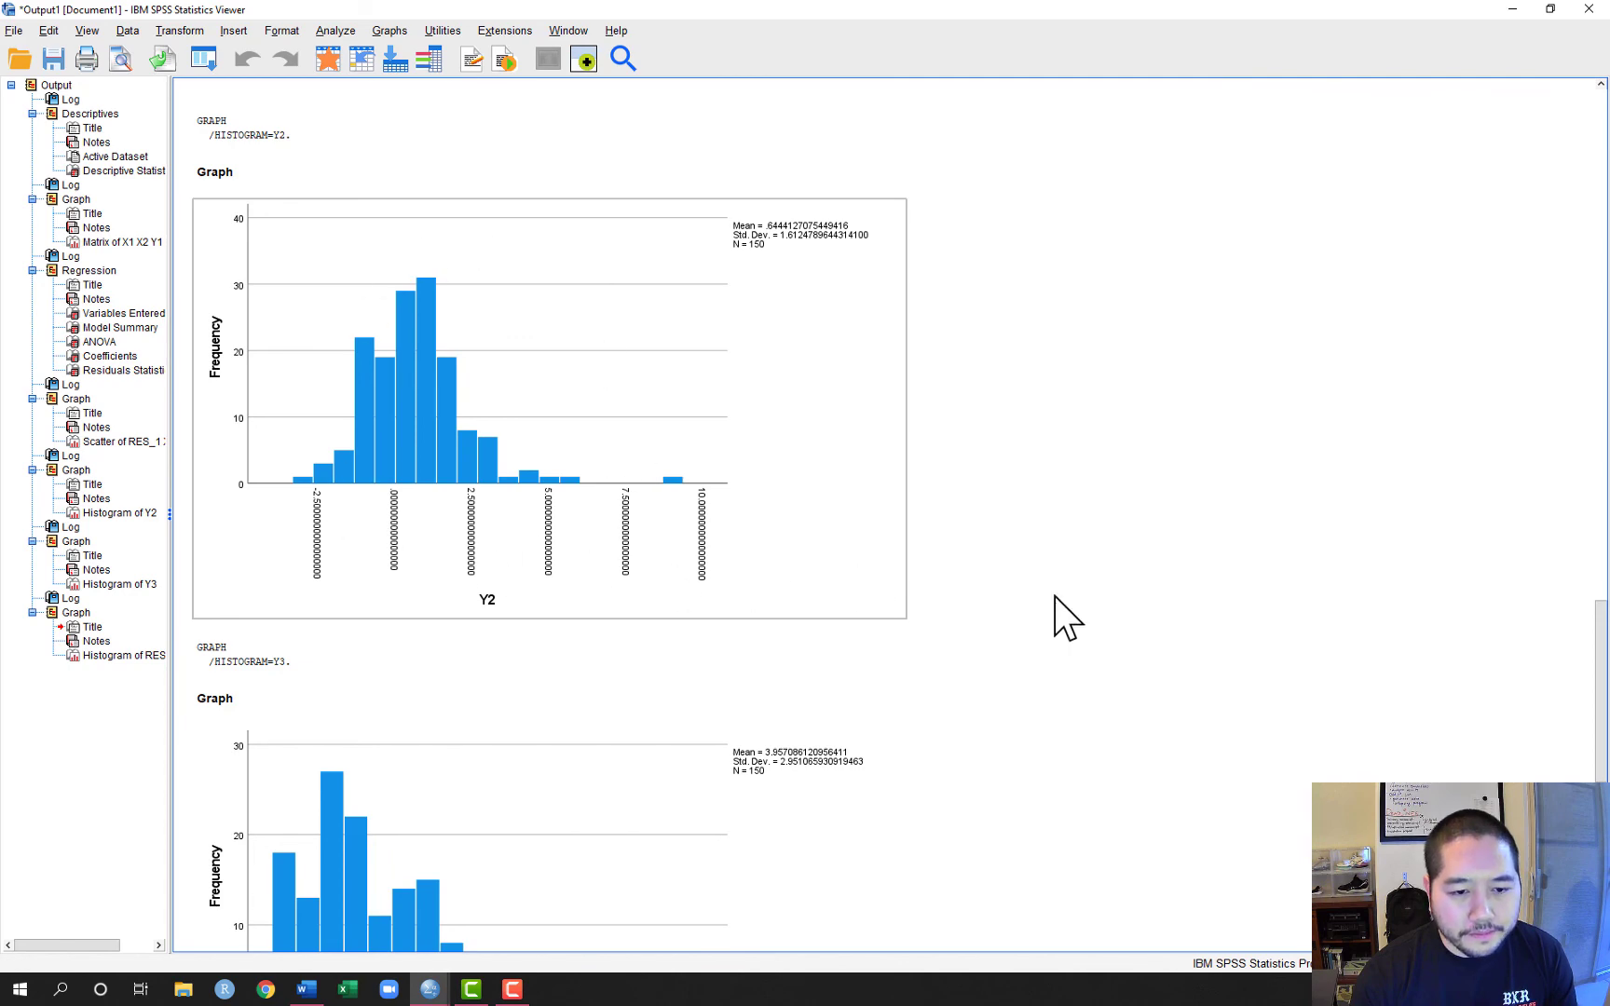
pyautogui.scroll(-8, 1123, 743)
pyautogui.scroll(-2, 1123, 727)
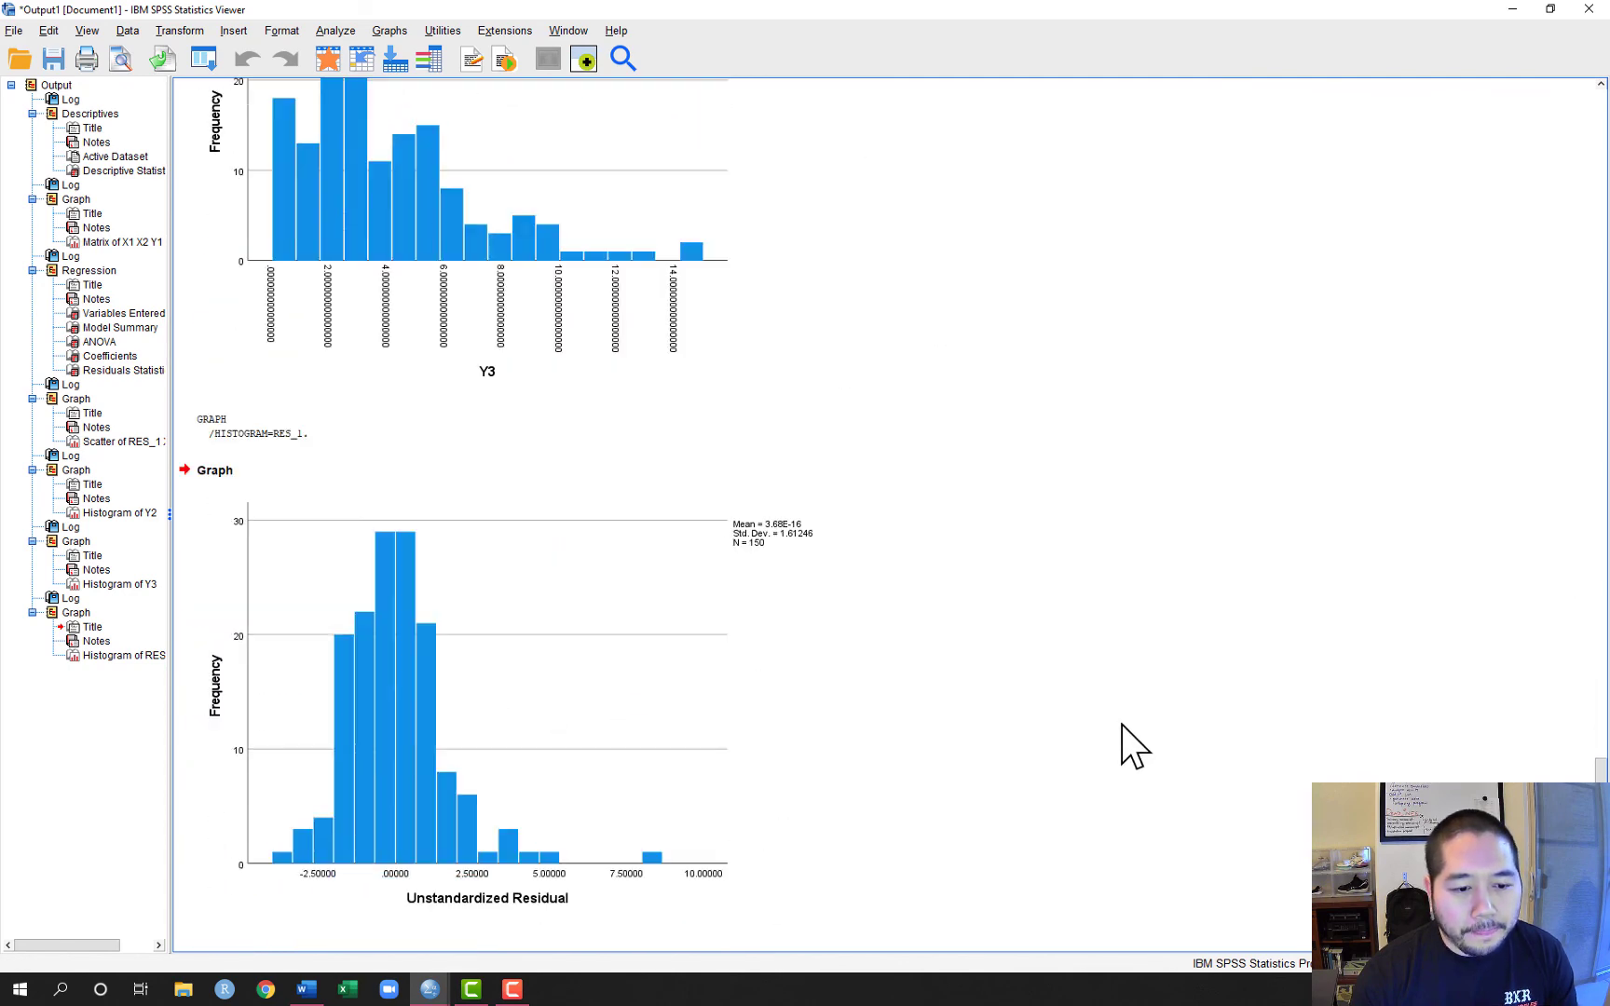